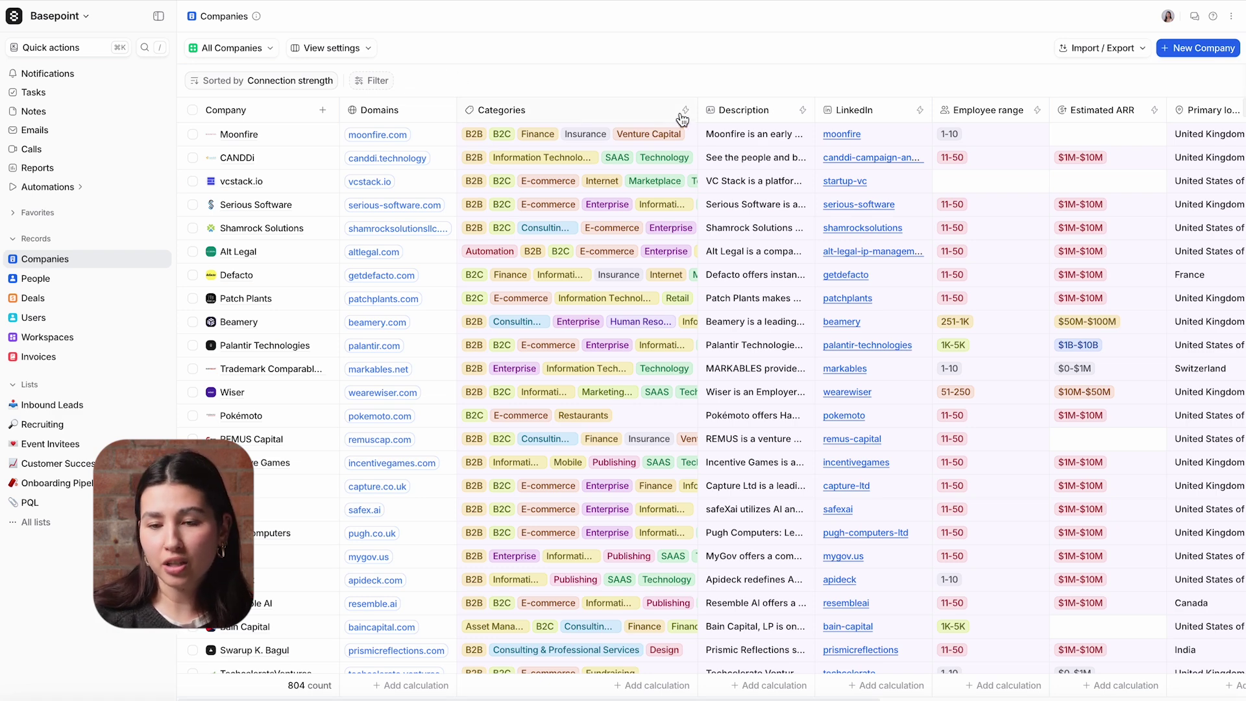
# Browse the attributes available as Companies columns, then close the list without adding any.
pyautogui.moveTo(688, 120)
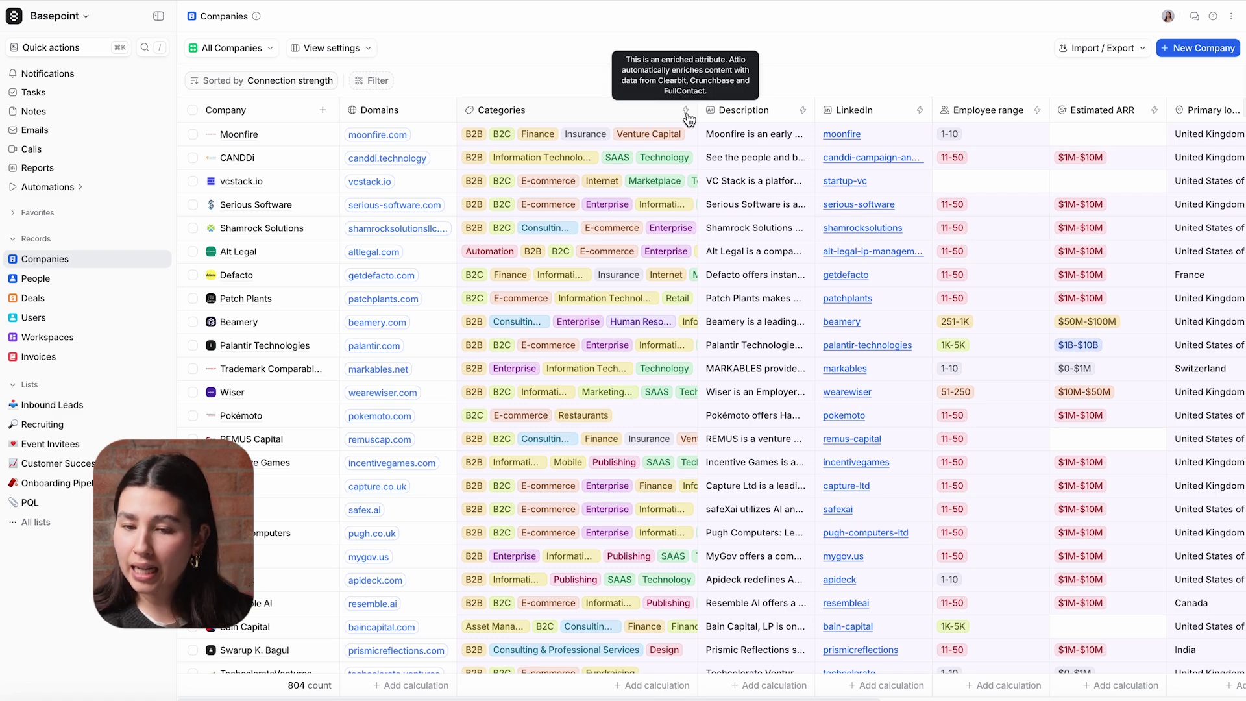
pyautogui.click(365, 50)
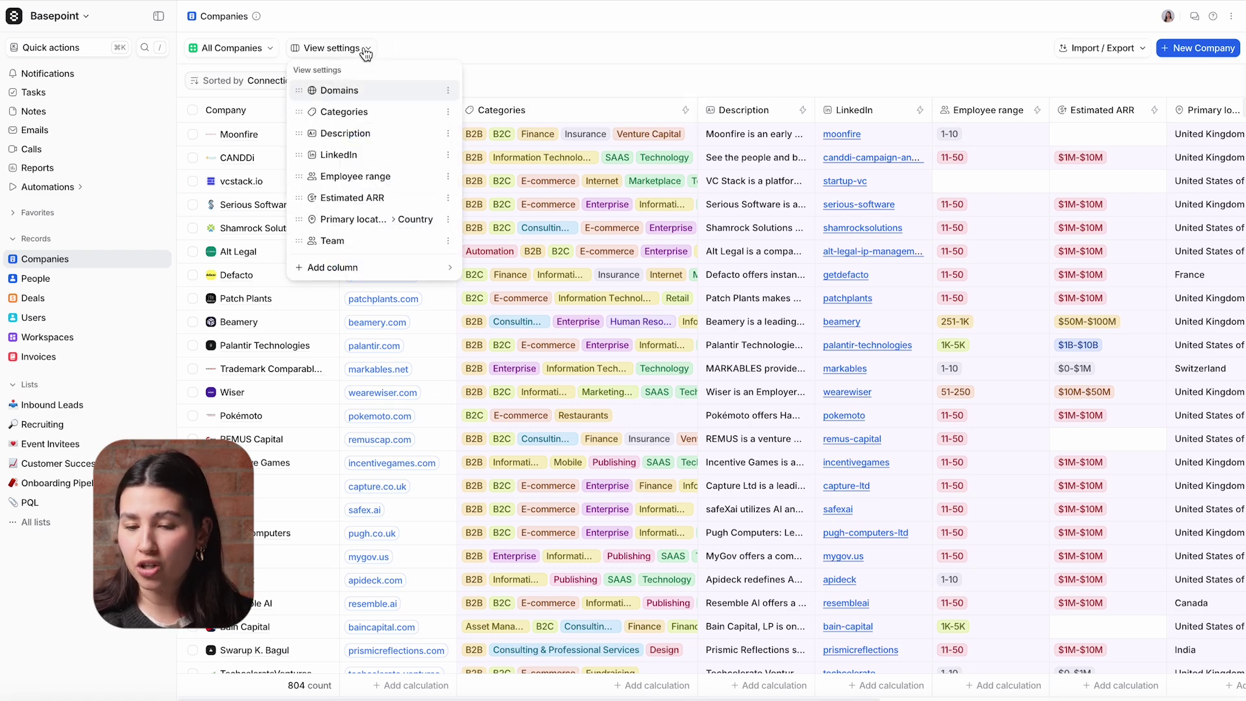
pyautogui.click(367, 265)
pyautogui.scroll(-5, 366, 271)
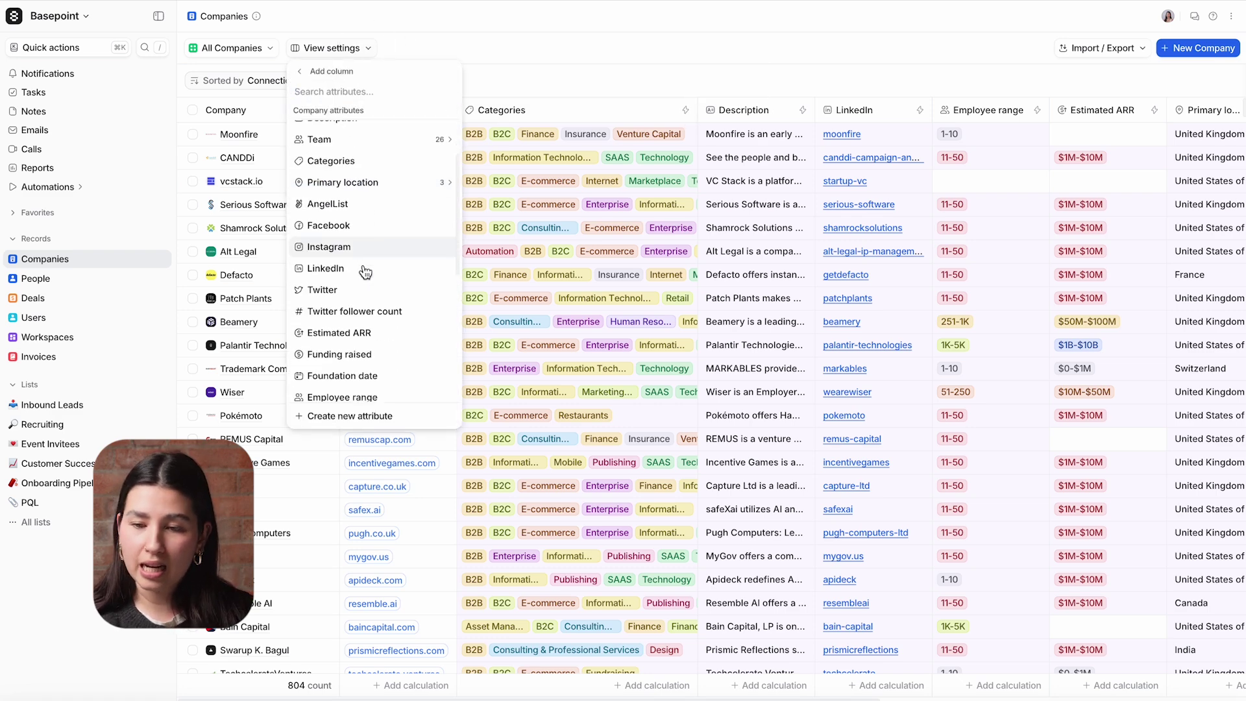
pyautogui.scroll(-4, 365, 271)
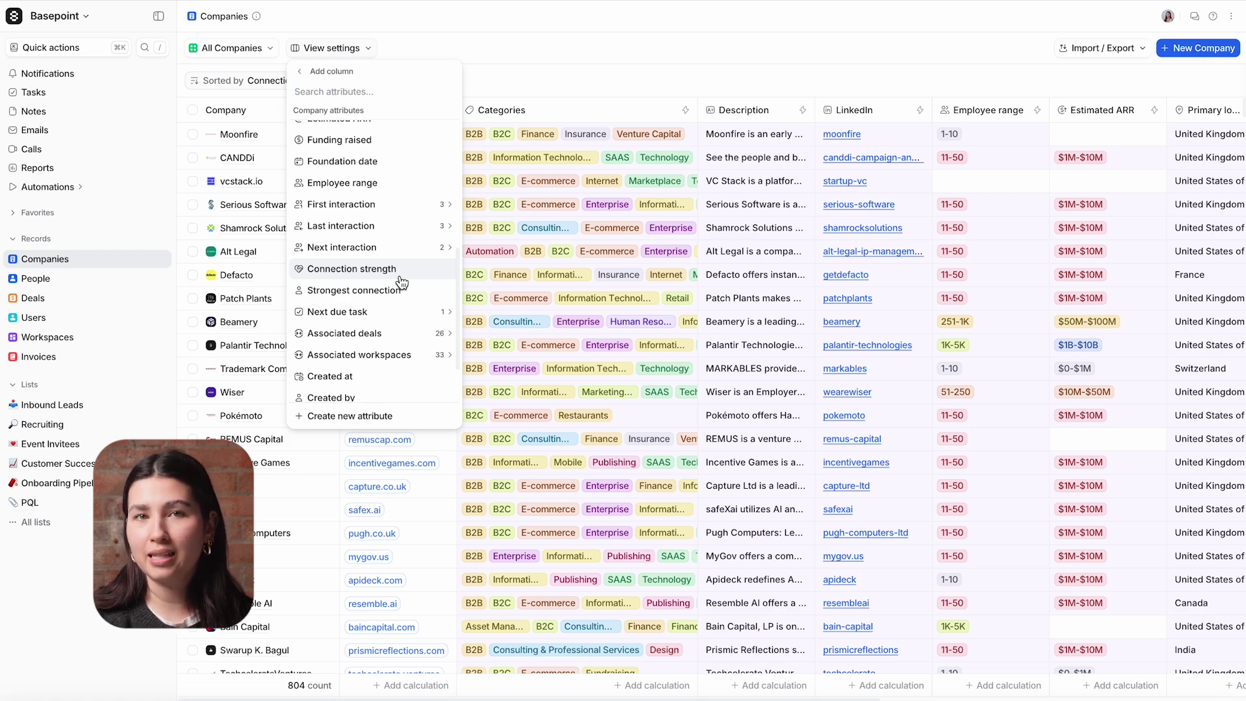
pyautogui.click(565, 88)
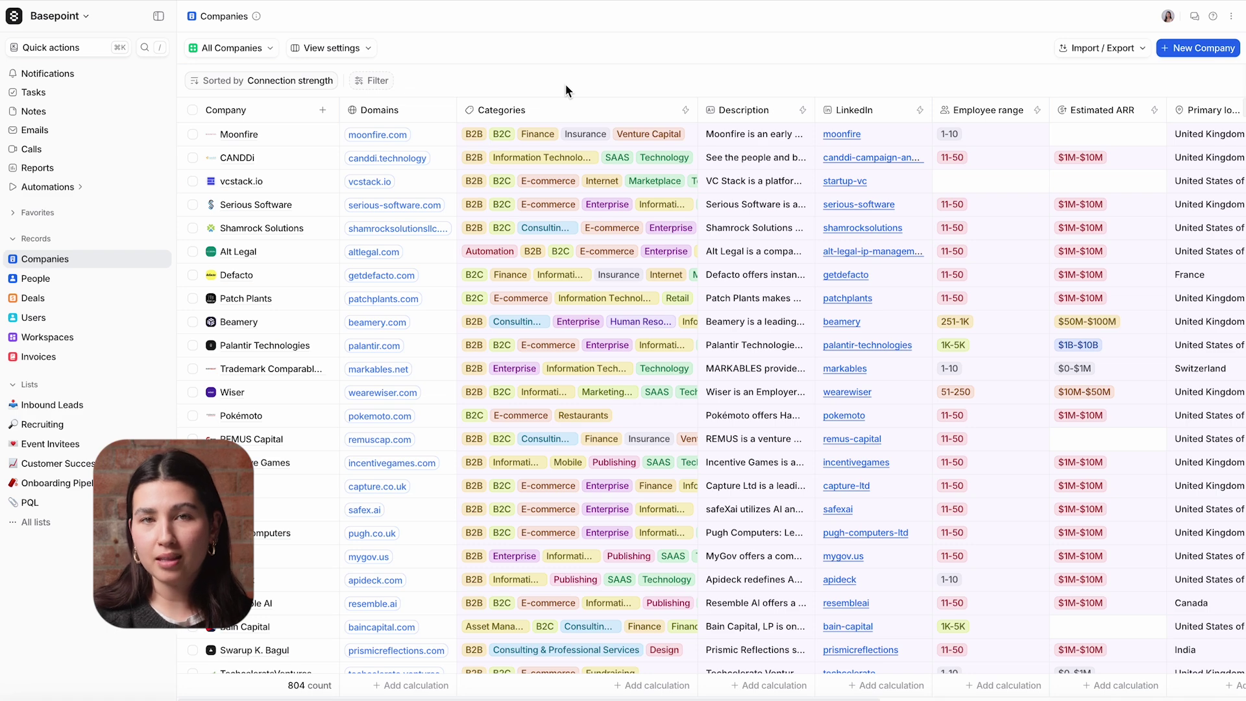
# Create a 'Segment' select attribute with AI autofill allowed to generate new options.
pyautogui.click(351, 56)
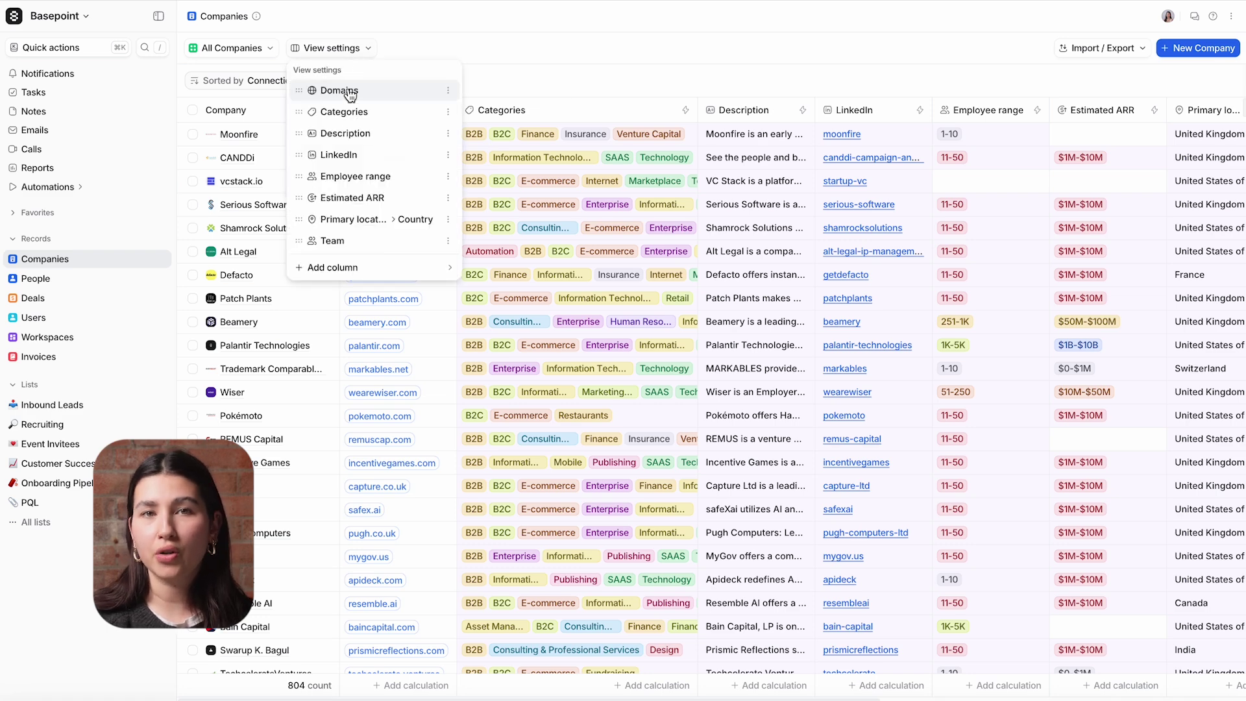
pyautogui.click(343, 268)
pyautogui.click(349, 415)
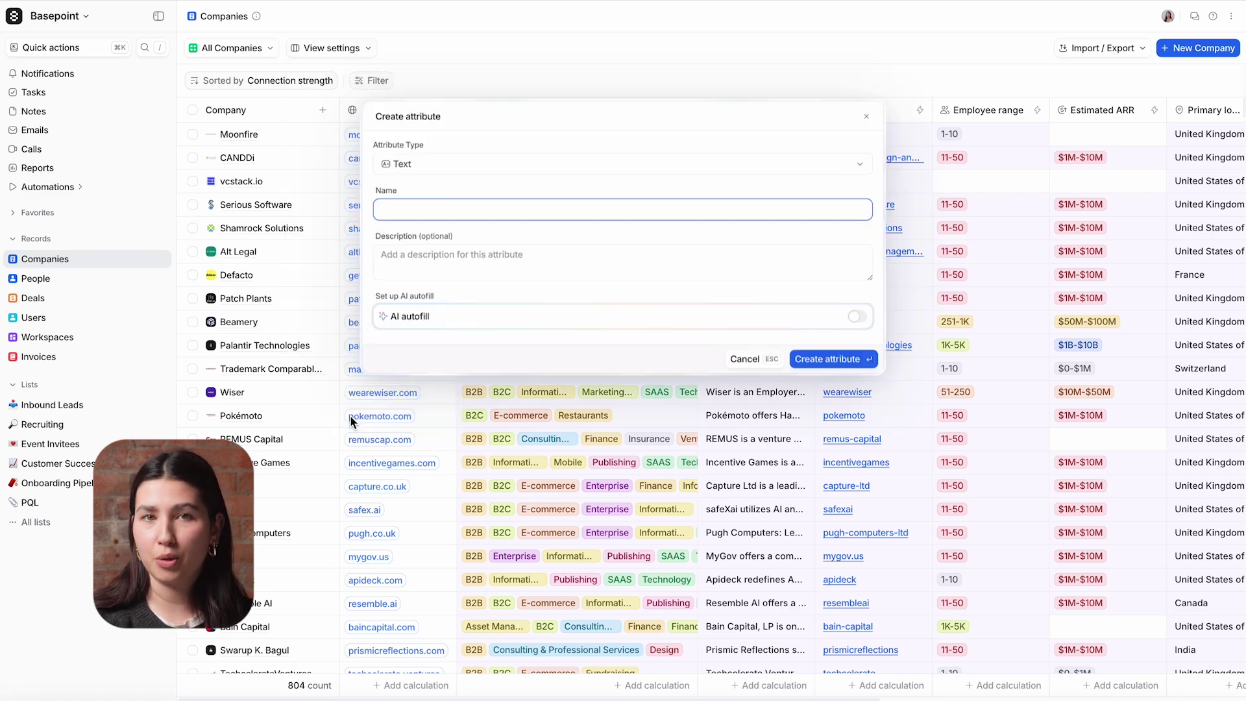
pyautogui.click(453, 170)
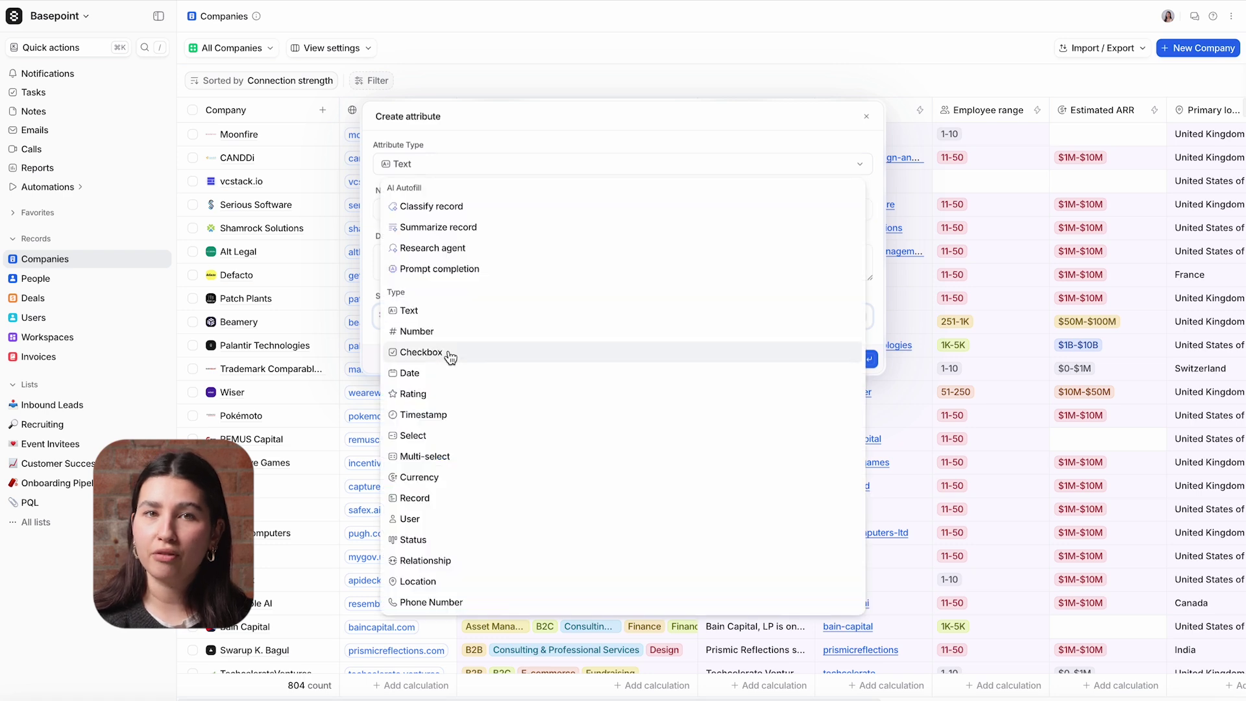
pyautogui.click(440, 434)
pyautogui.write('Segment')
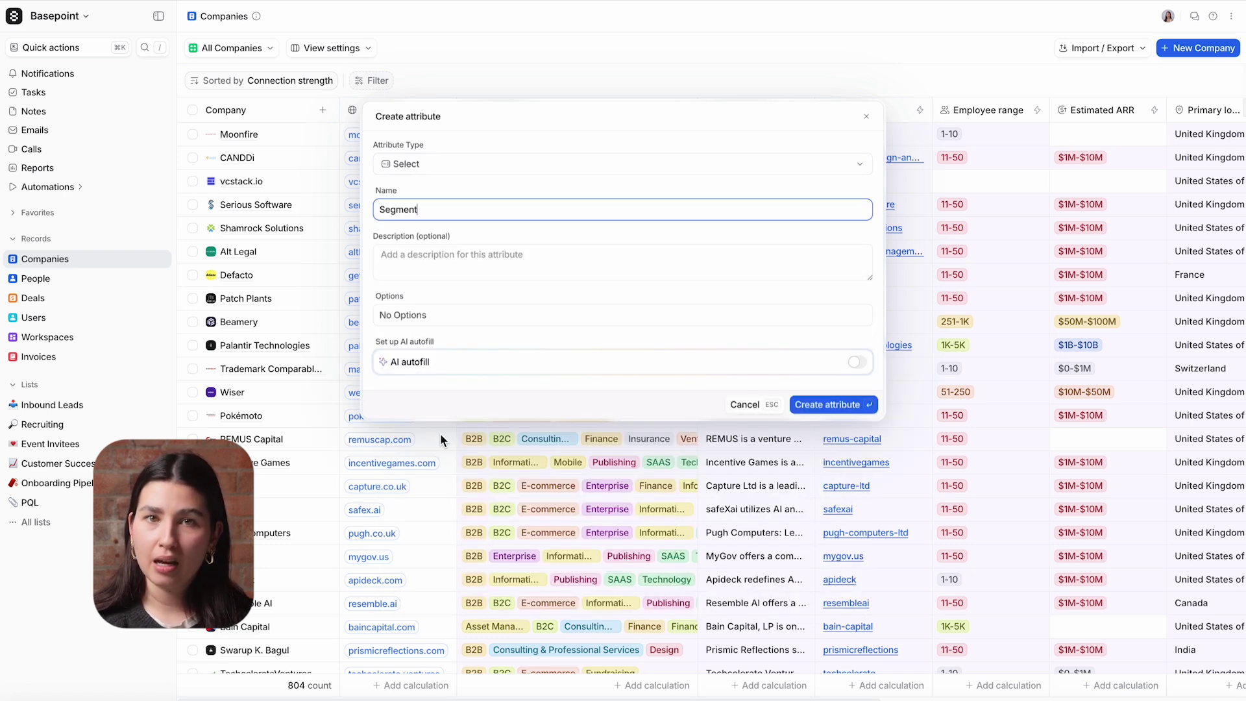
pyautogui.click(859, 365)
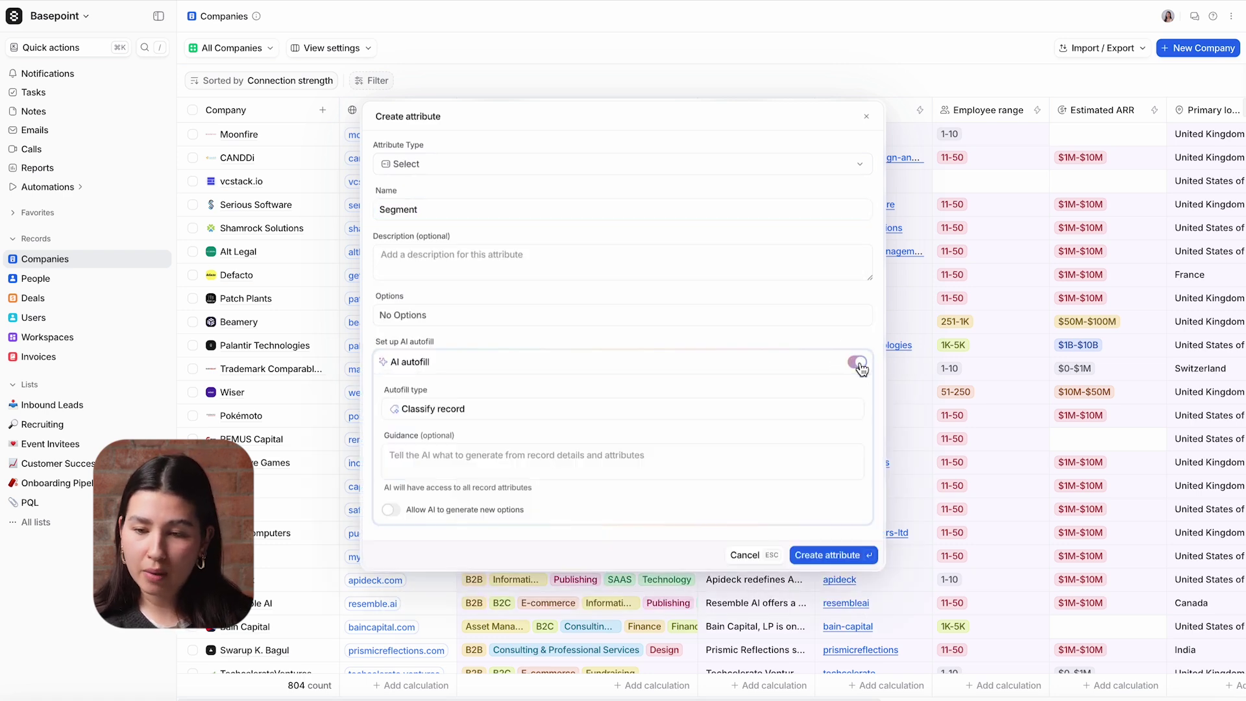
pyautogui.click(392, 511)
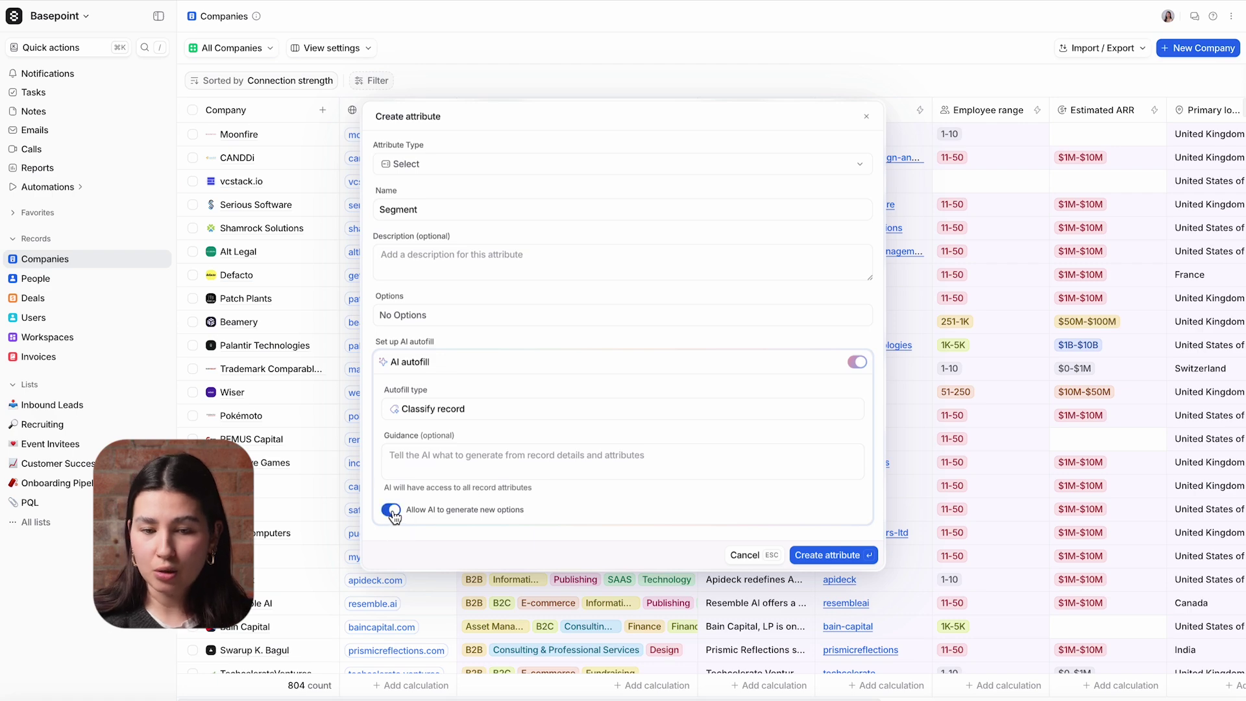
pyautogui.click(829, 555)
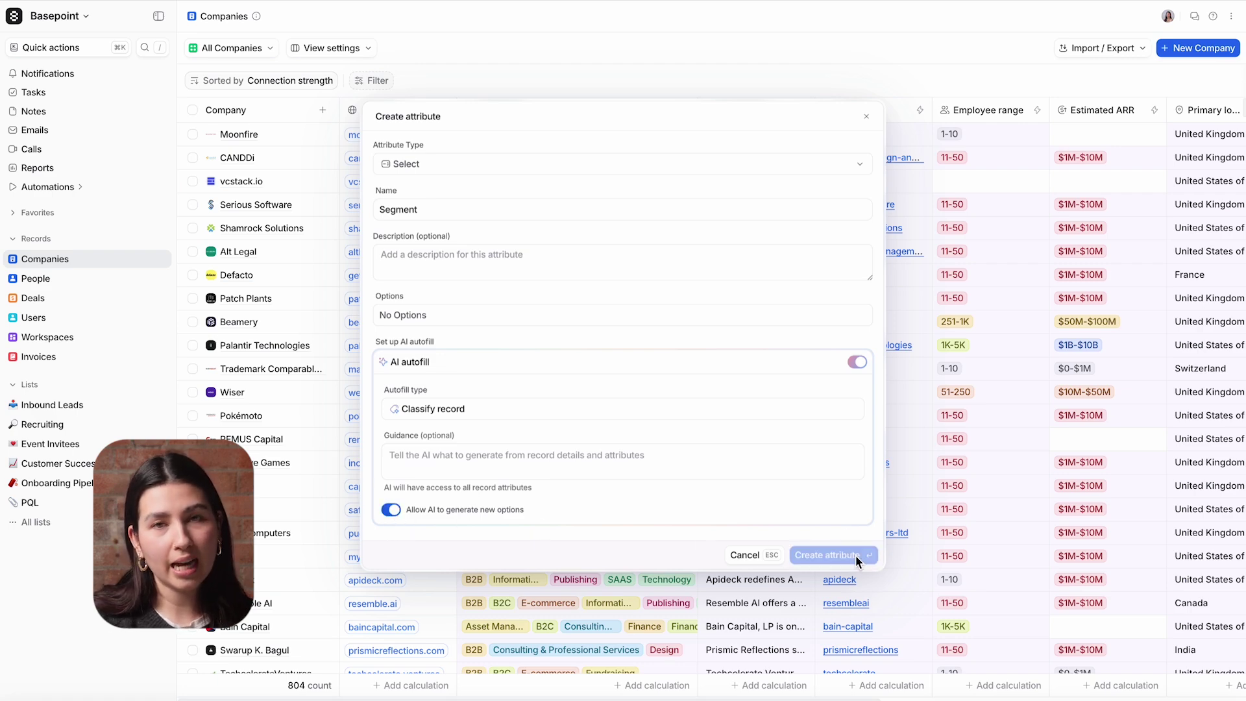
pyautogui.hscroll(5, 900, 407)
pyautogui.hscroll(5, 899, 407)
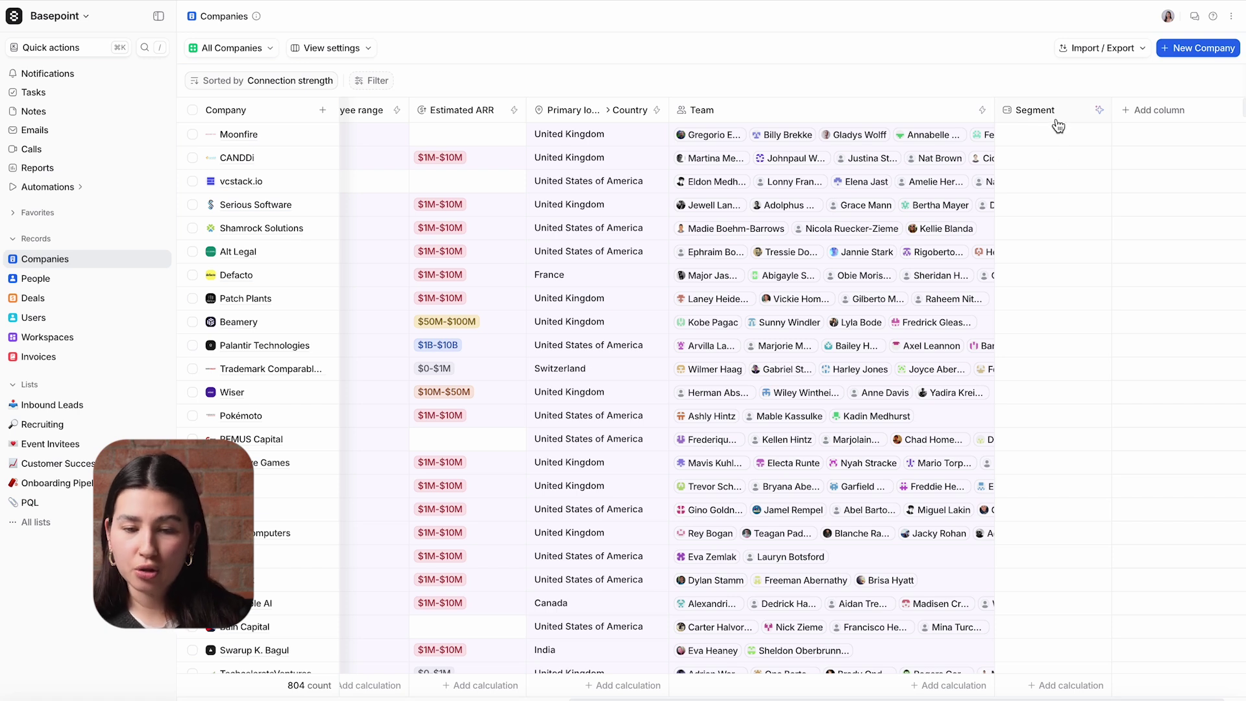
# Start a new Relationship attribute linking Companies one-to-one with People.
pyautogui.click(371, 48)
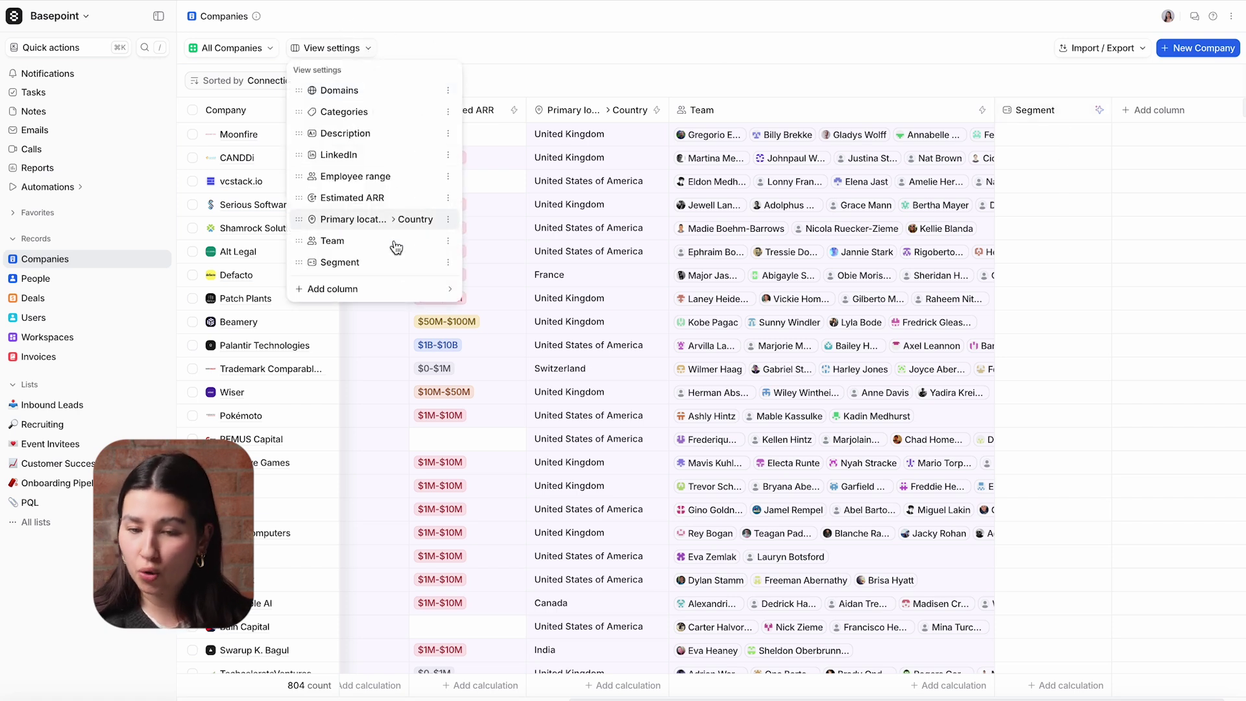
pyautogui.click(389, 293)
pyautogui.click(375, 419)
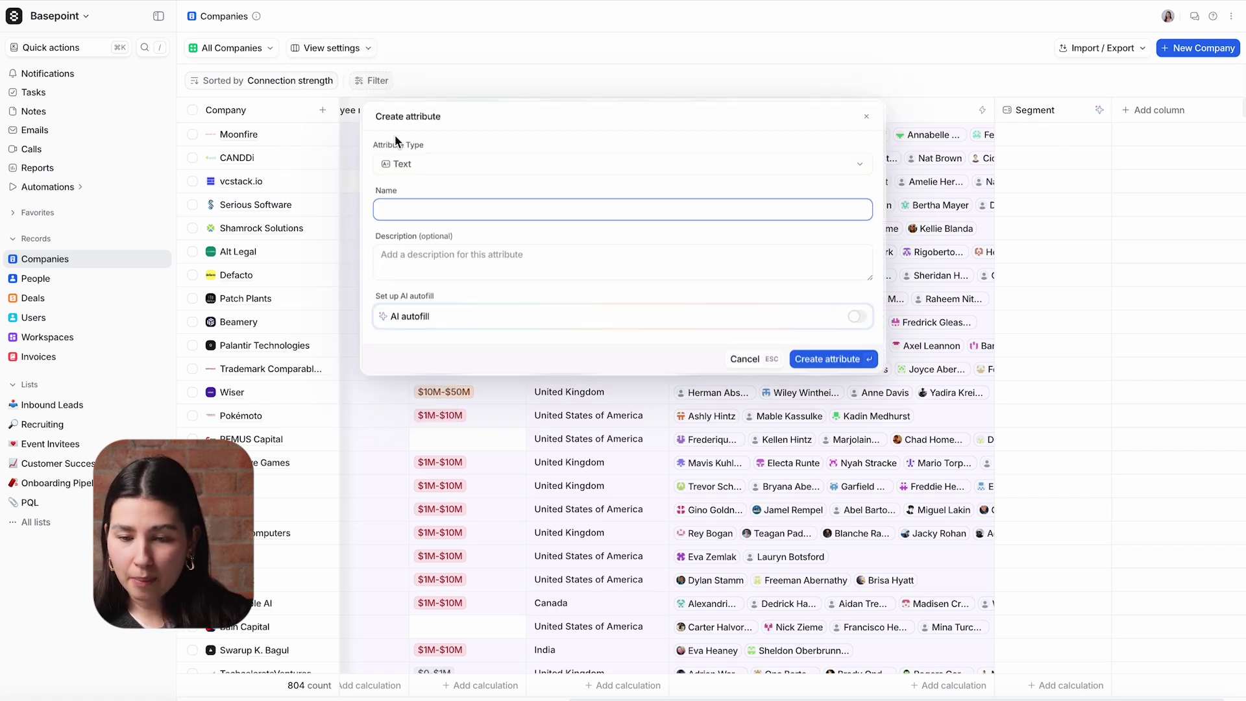
pyautogui.click(402, 164)
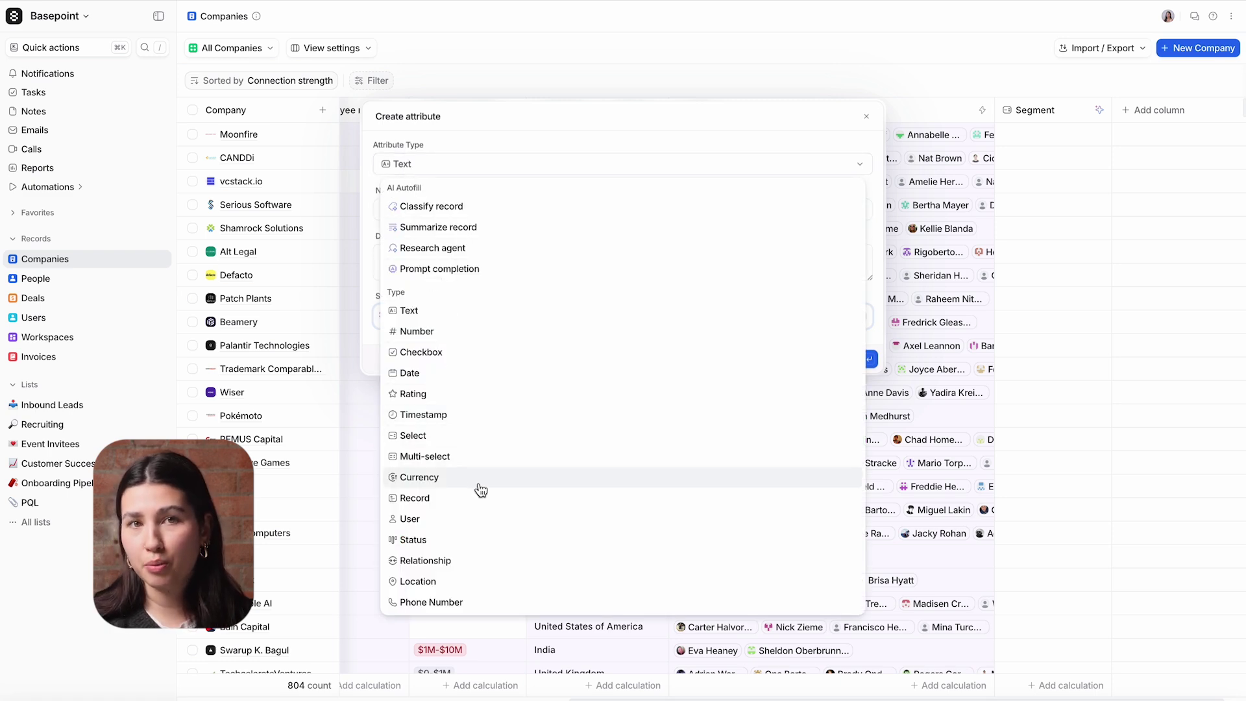
pyautogui.click(473, 562)
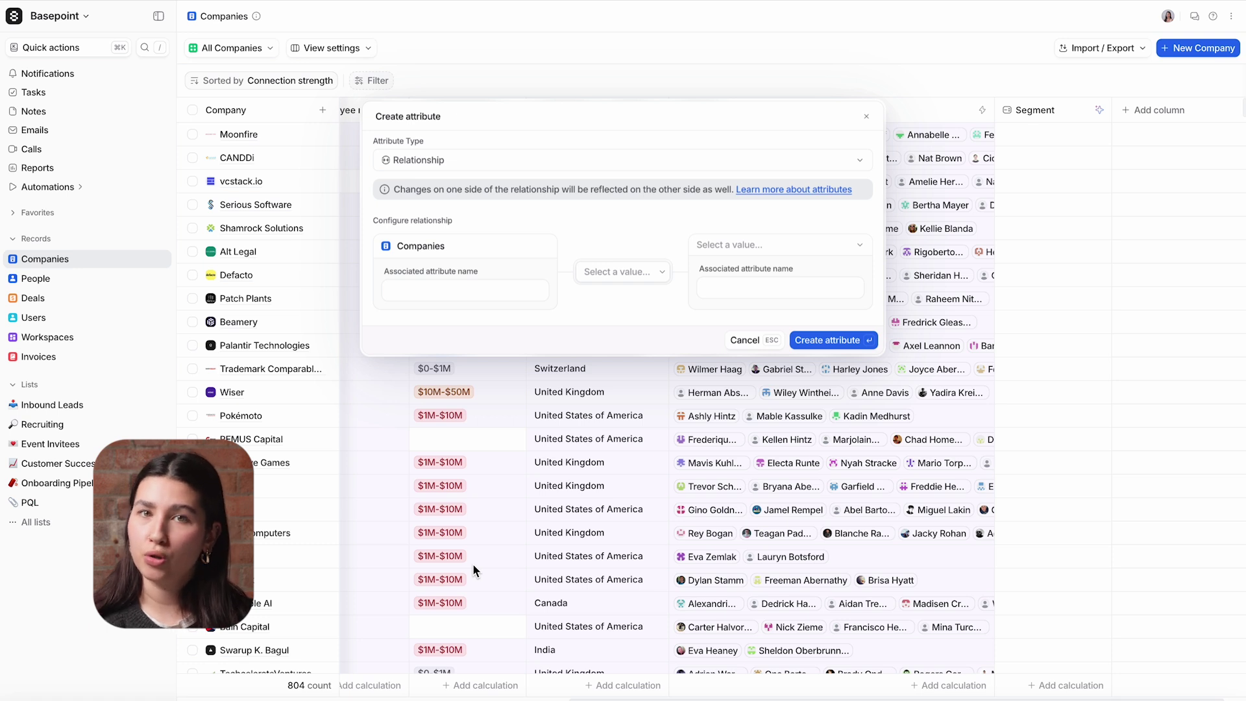
pyautogui.click(776, 245)
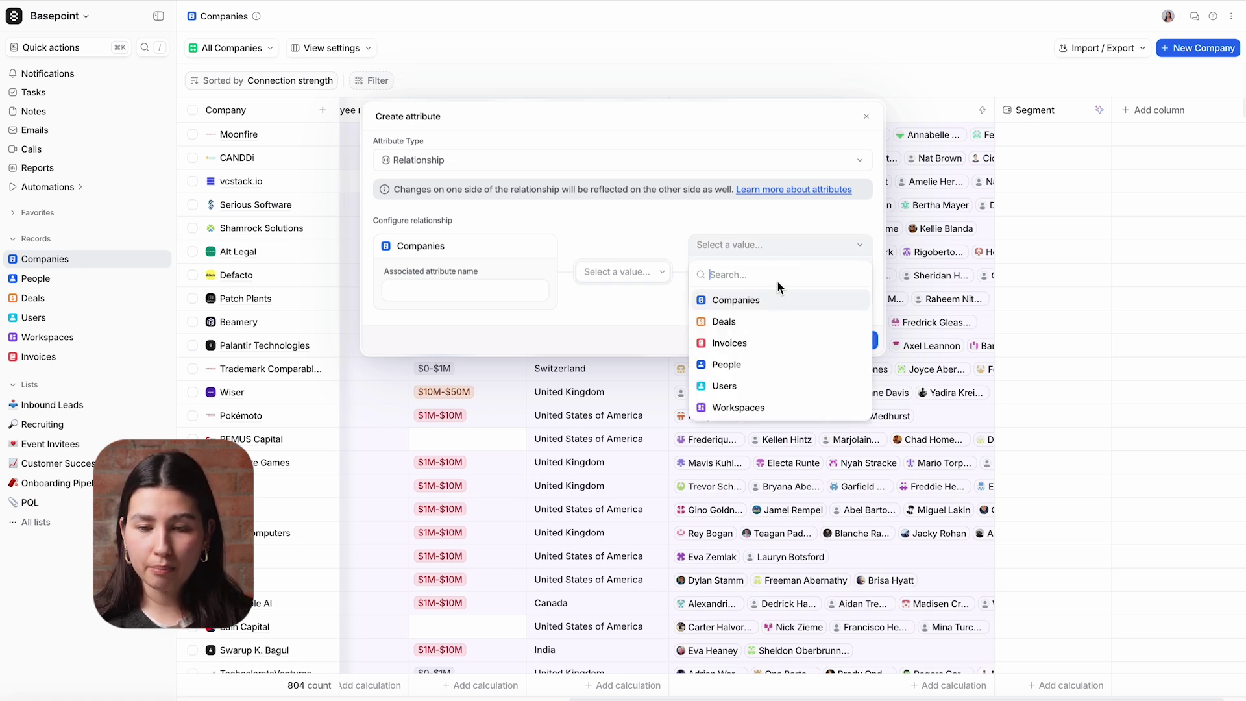
pyautogui.click(780, 365)
pyautogui.click(625, 273)
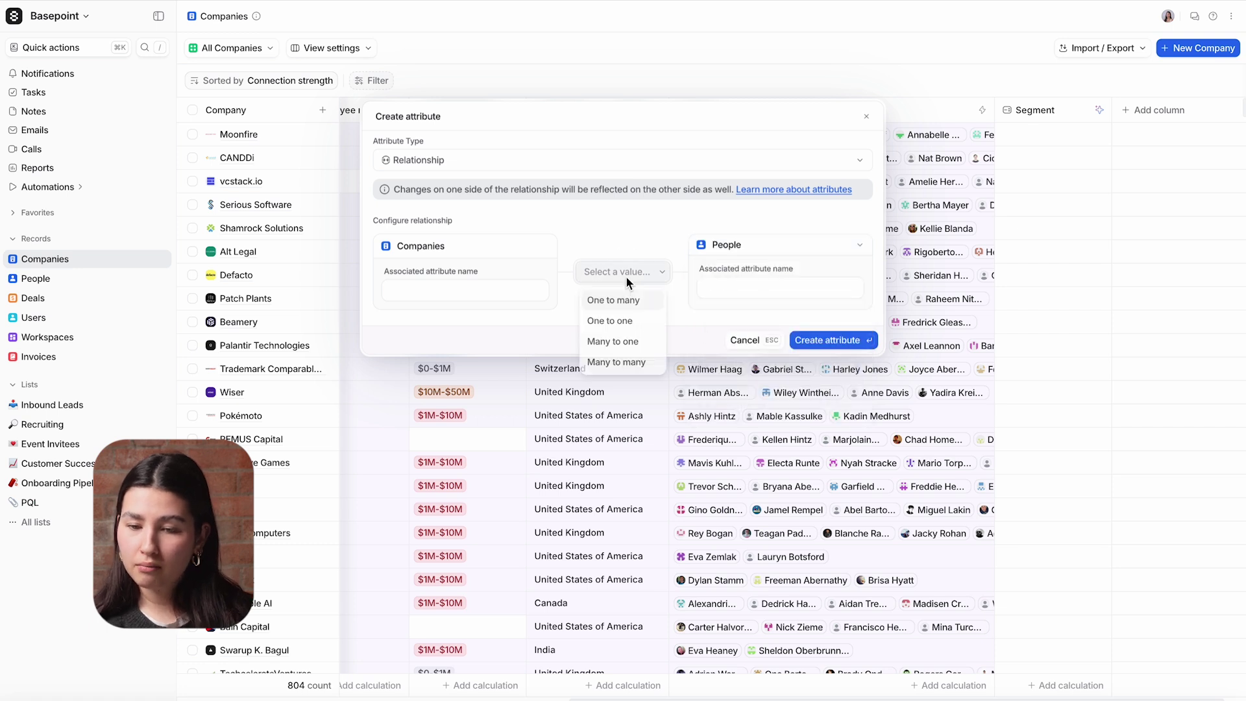
pyautogui.click(609, 321)
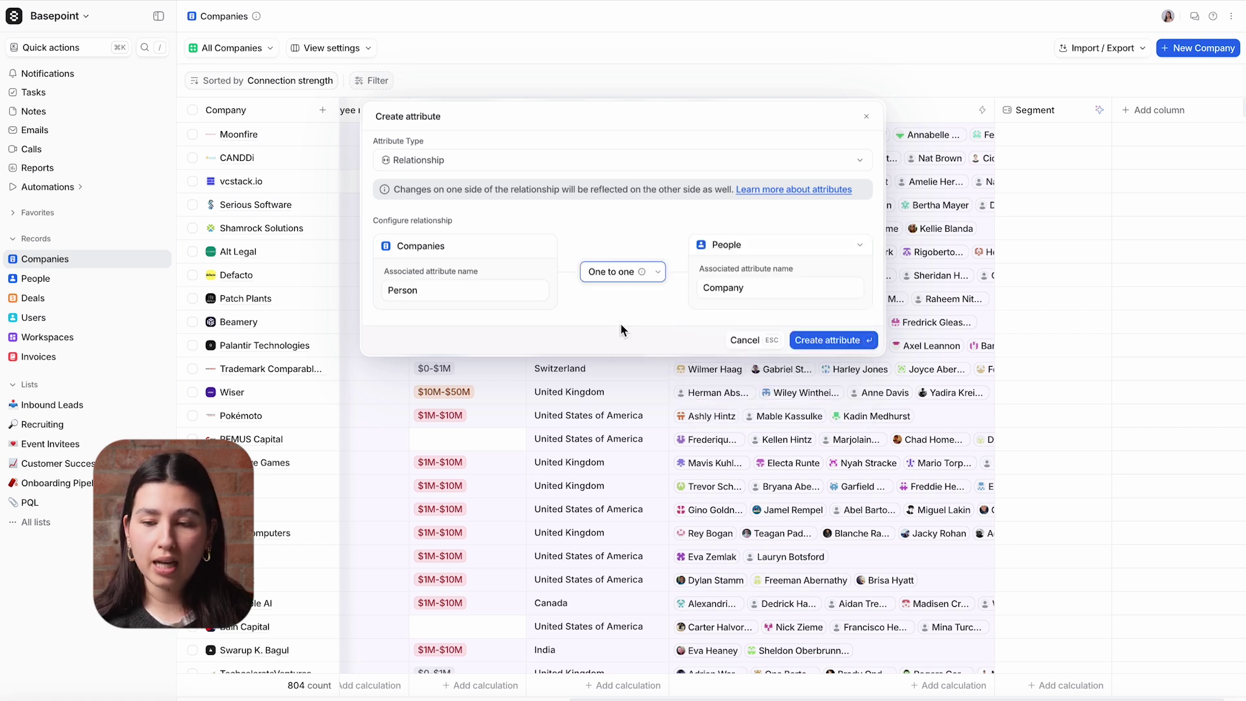
# Name the relationship fields 'POC' and 'Company (POC)' and create the attribute.
pyautogui.doubleClick(437, 292)
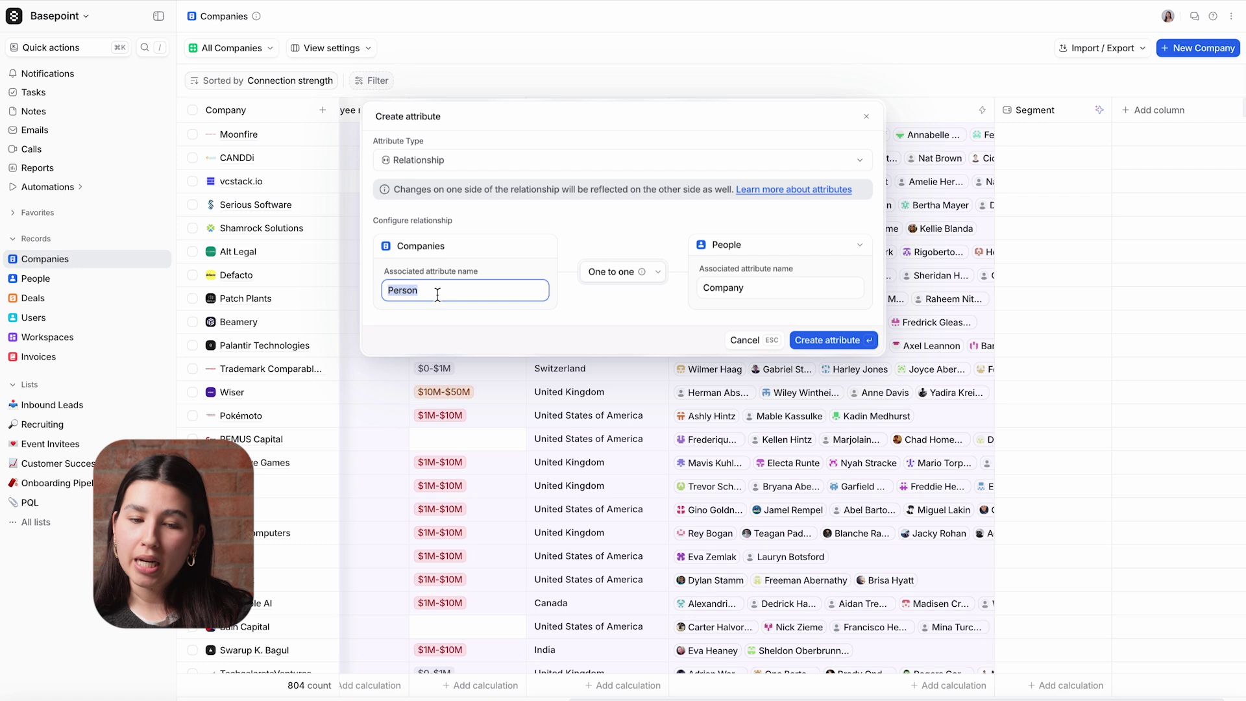
pyautogui.write('POC')
pyautogui.click(758, 287)
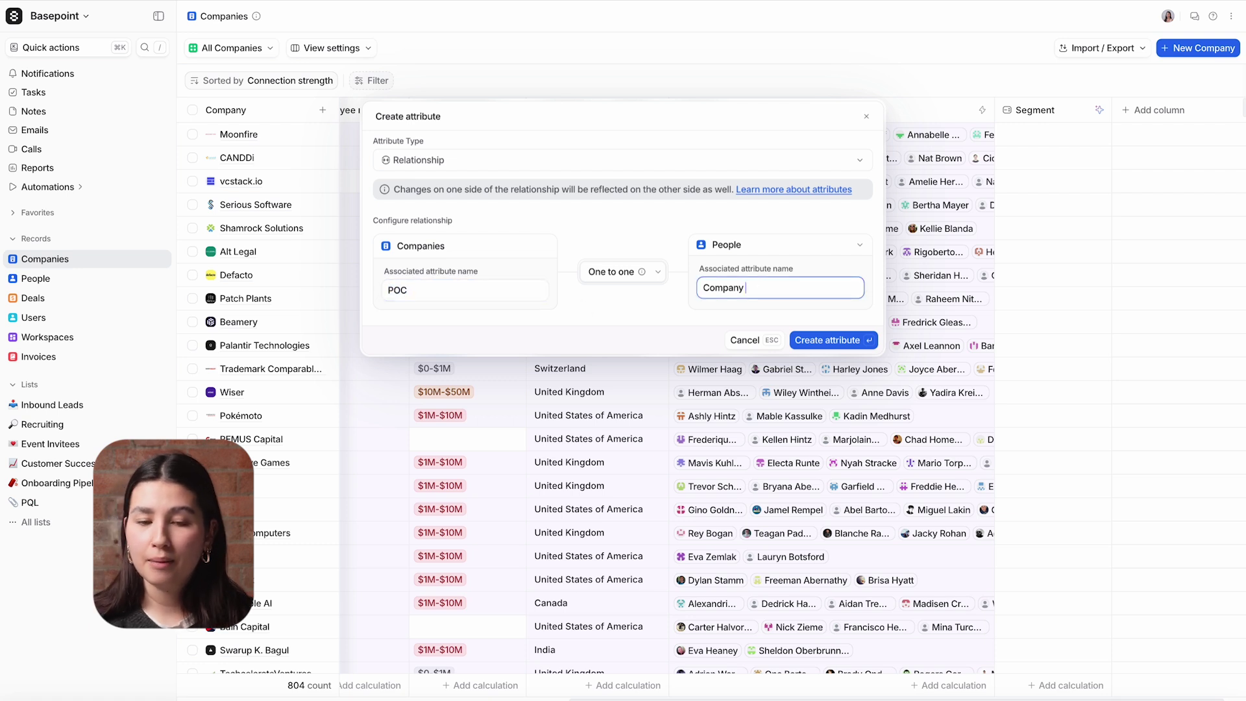
pyautogui.write('(POC)')
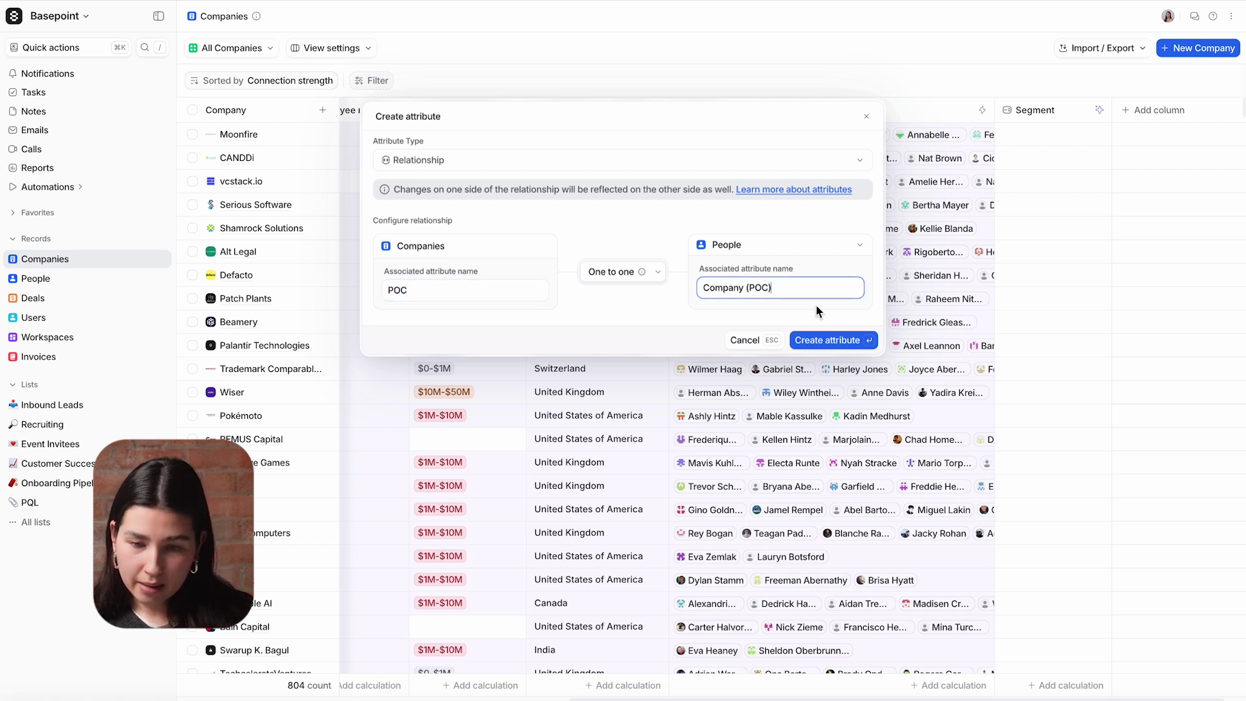
pyautogui.click(832, 342)
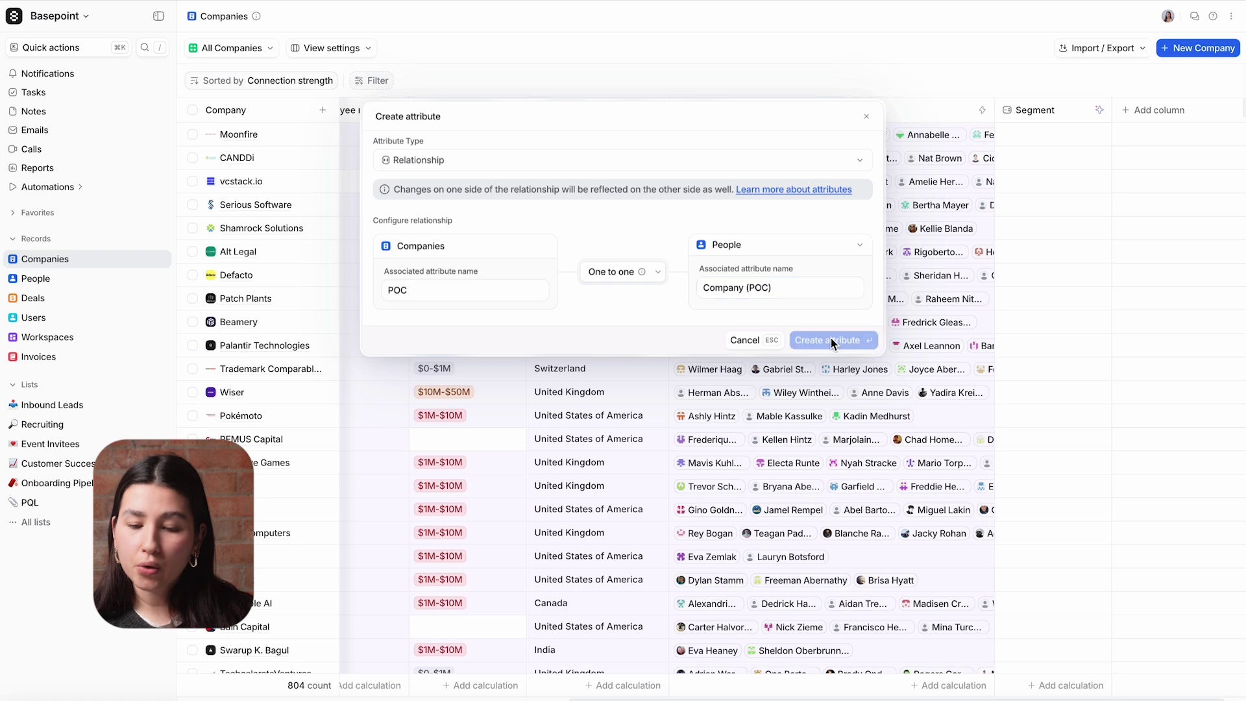
# Browse the addable column attributes and view the person attributes available under POC.
pyautogui.click(358, 48)
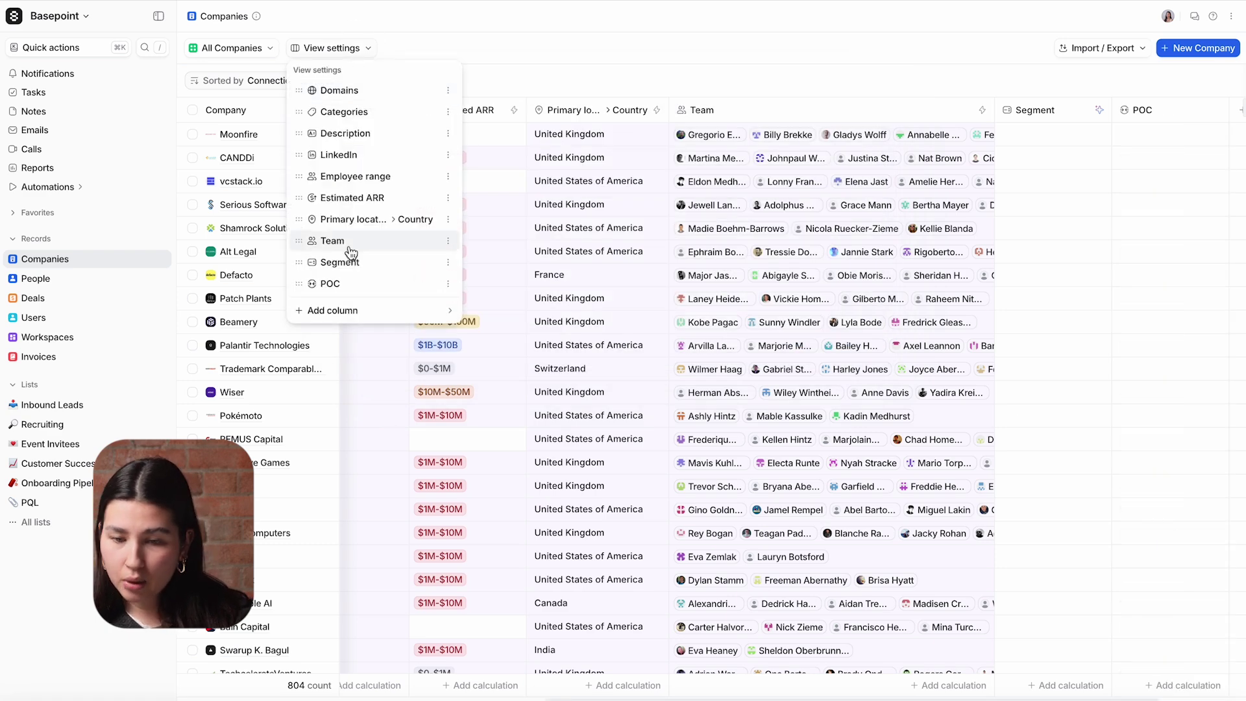
pyautogui.click(348, 319)
pyautogui.scroll(-5, 395, 327)
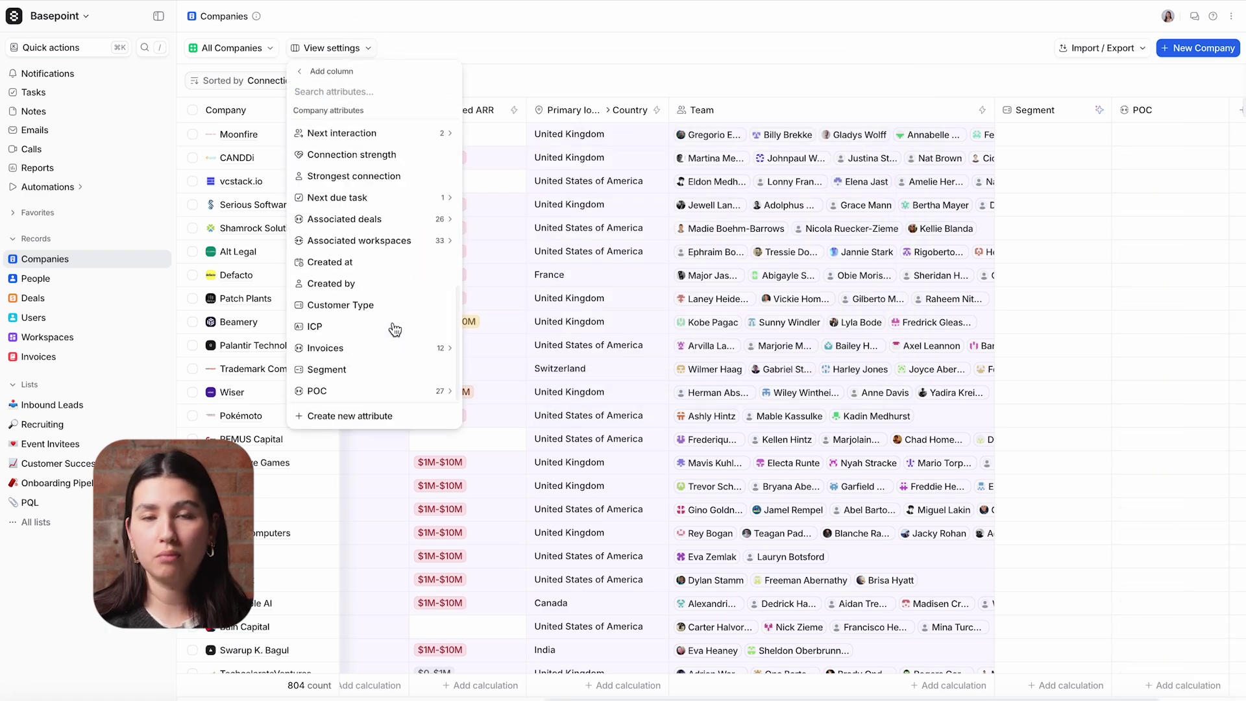
pyautogui.click(387, 392)
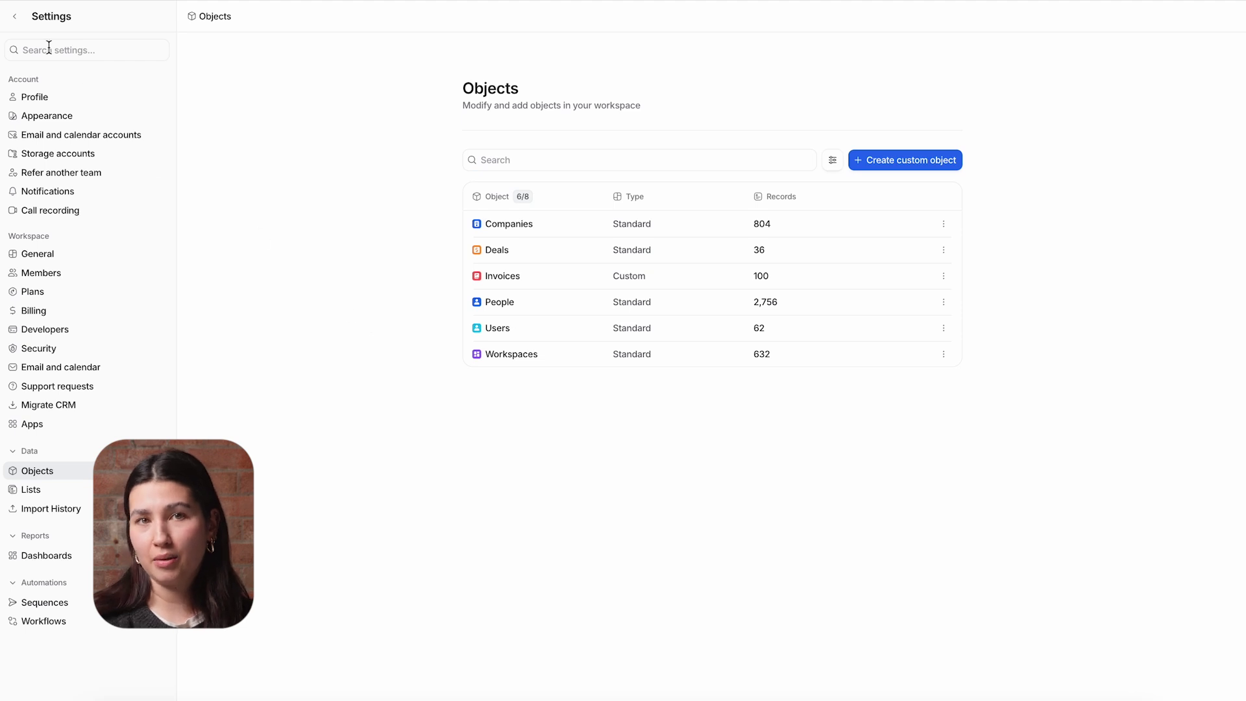
# Leave settings and show Deals as the Deals overview pipeline board by stage.
pyautogui.click(14, 17)
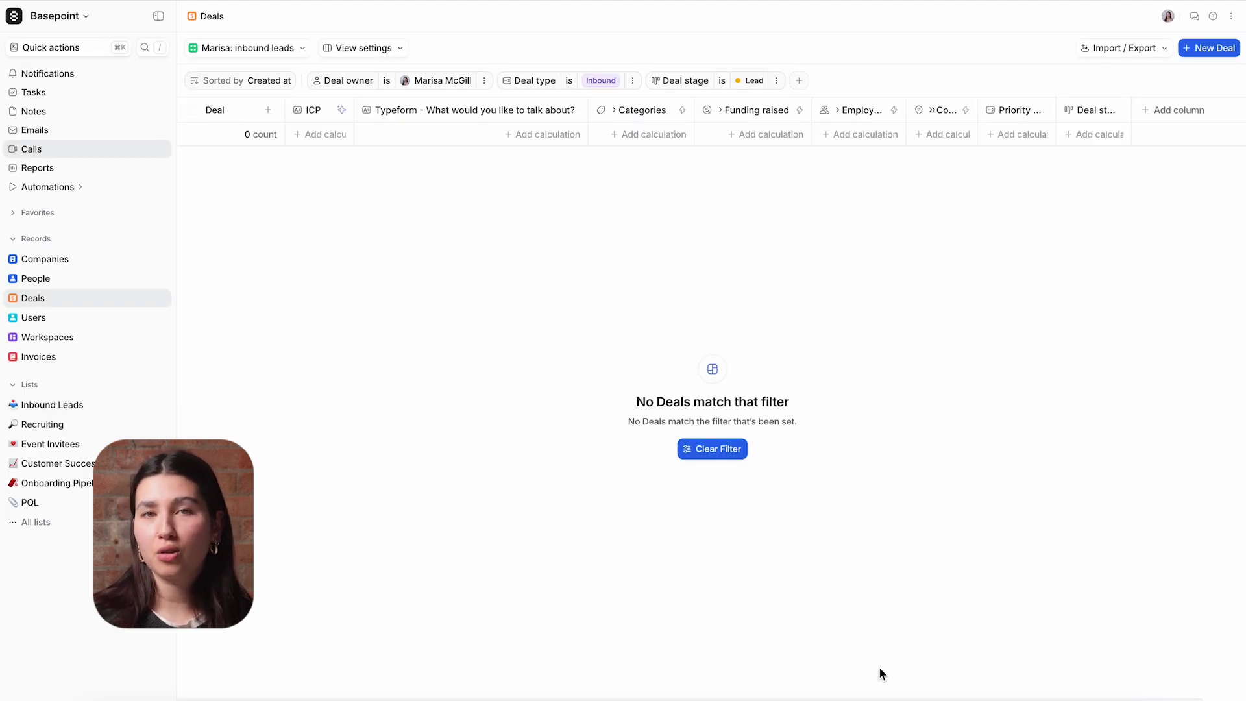
pyautogui.click(279, 50)
pyautogui.click(266, 99)
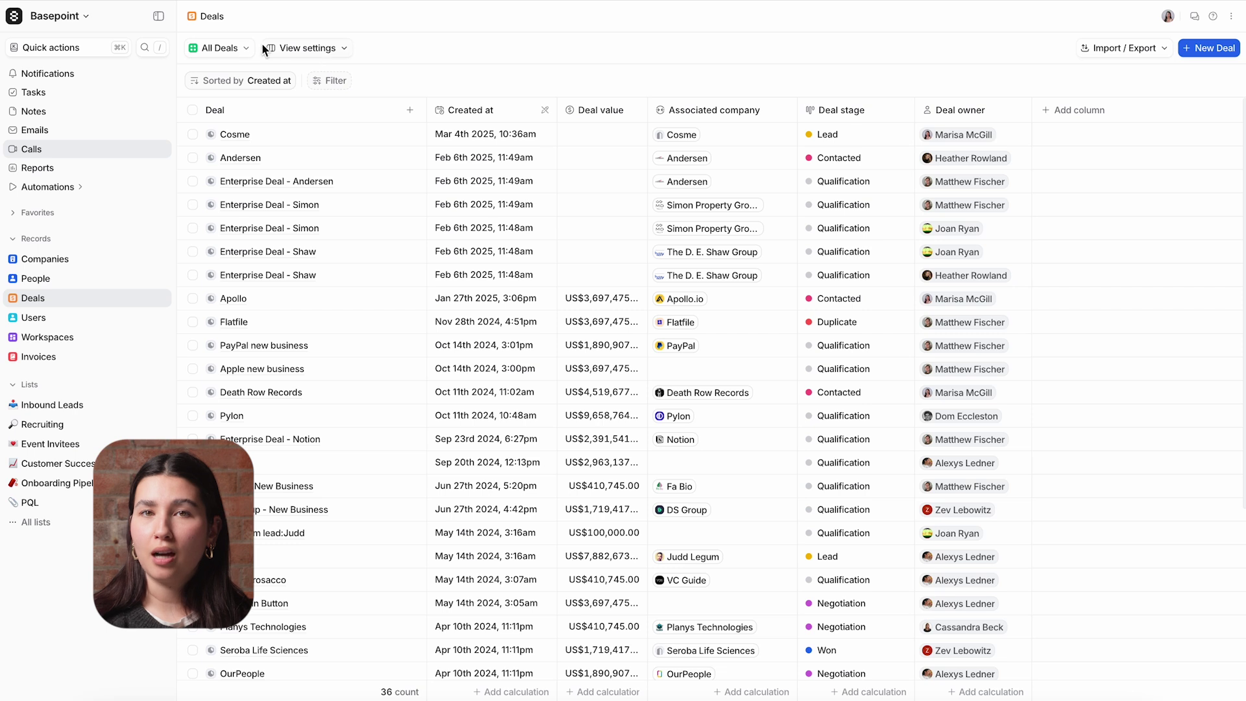
# Hide the Created at column from the All Deals view.
pyautogui.click(245, 48)
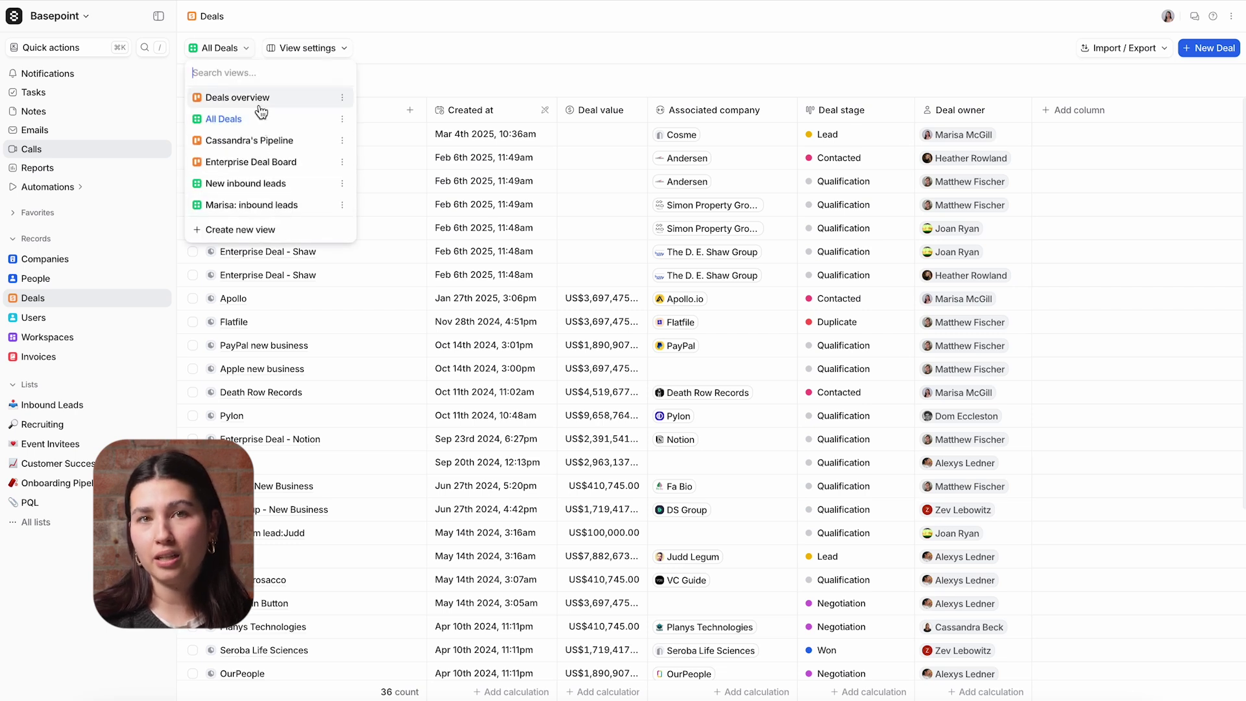
pyautogui.click(409, 77)
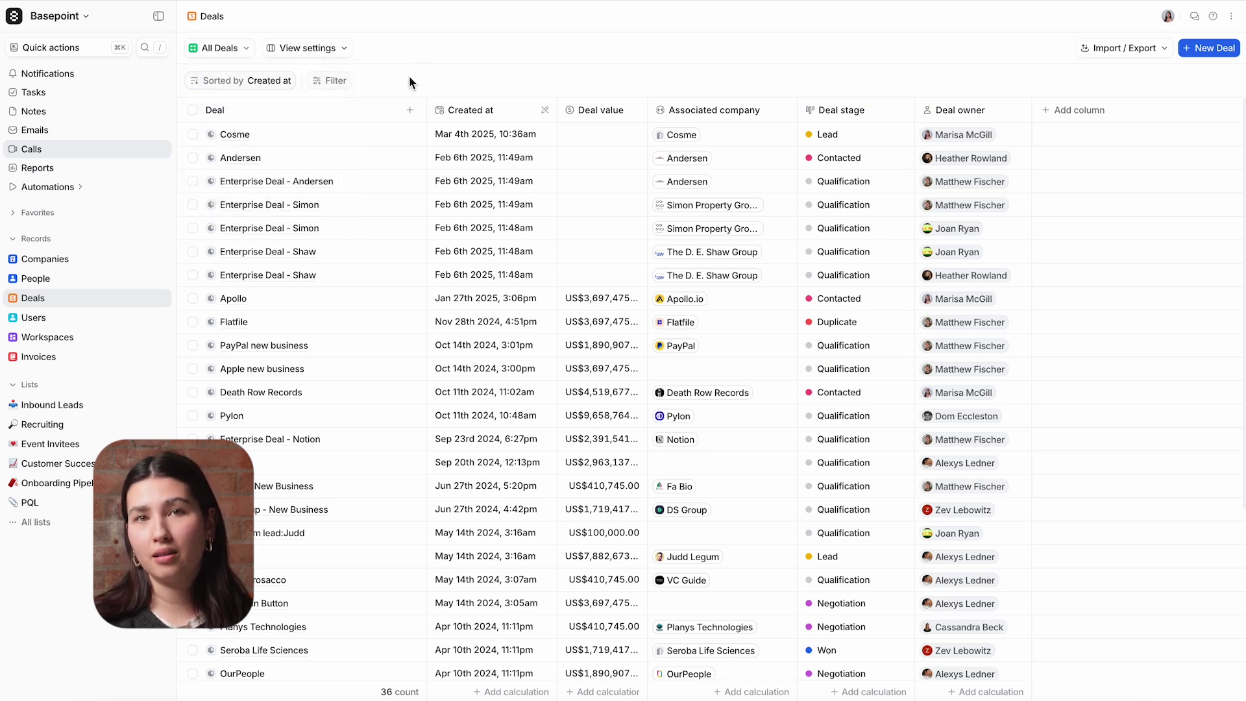
pyautogui.click(334, 83)
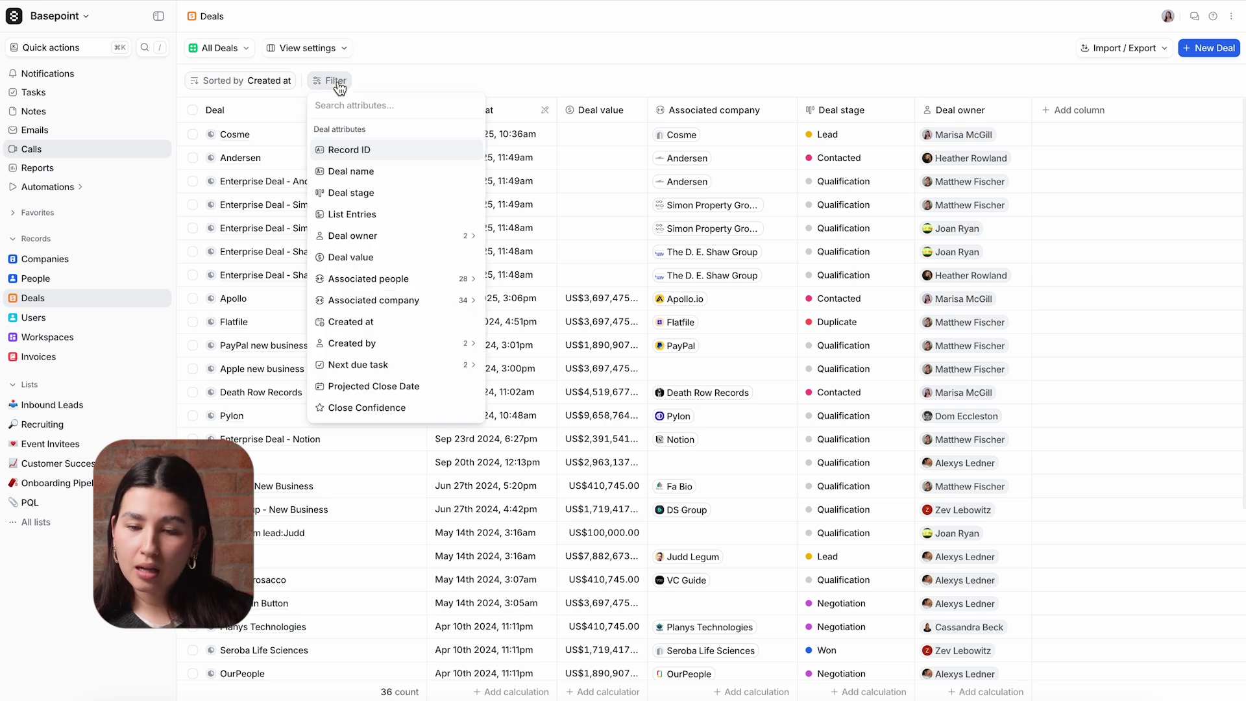
pyautogui.click(336, 83)
pyautogui.click(512, 121)
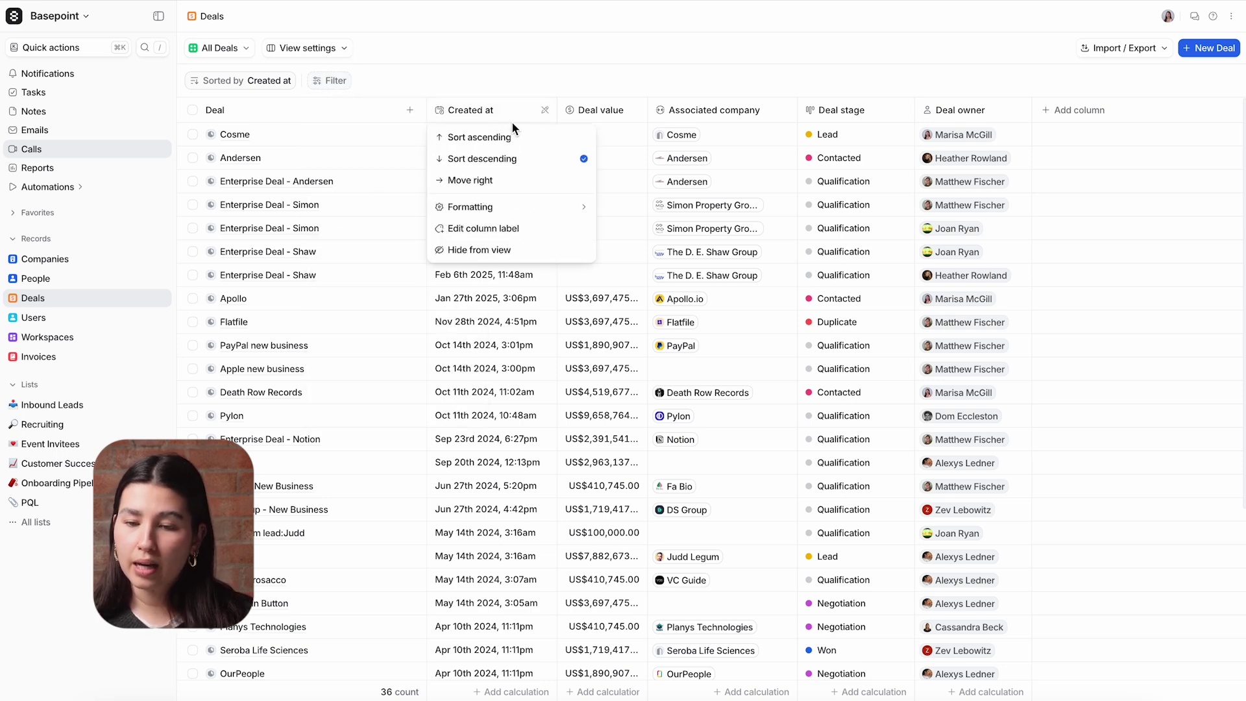
pyautogui.click(506, 251)
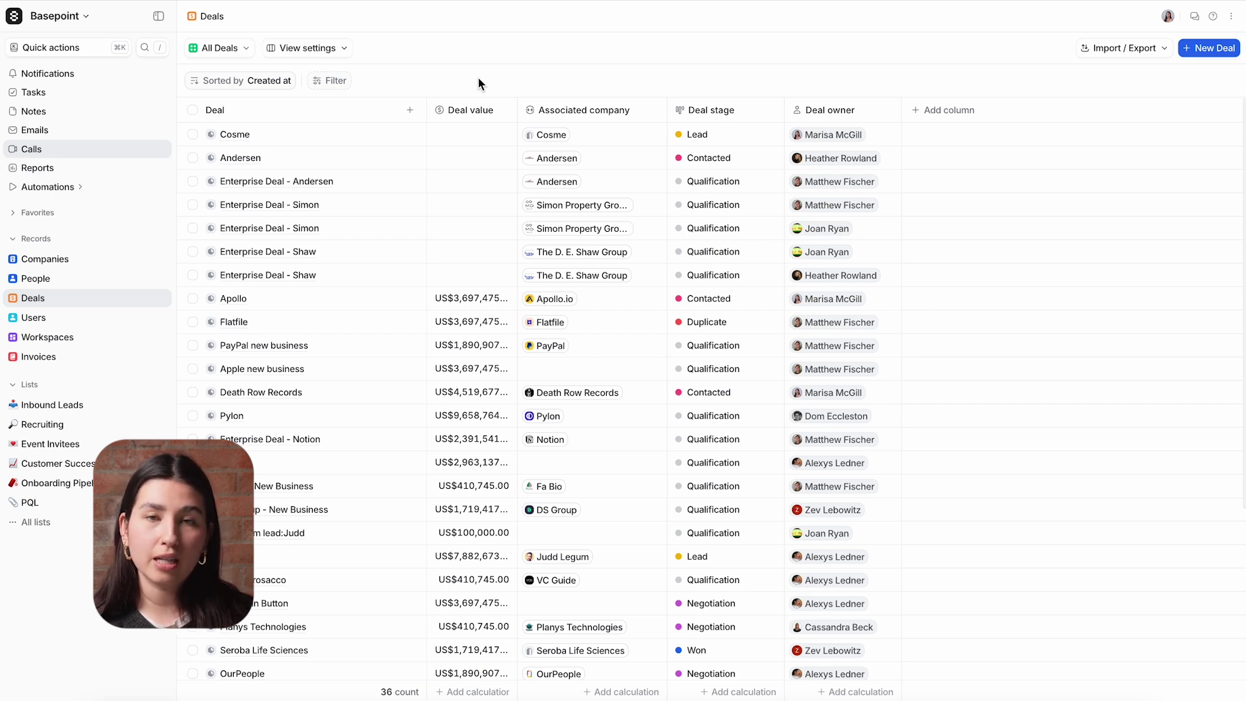
# Switch to the owner's inbound leads view and bring up the ICP column's options.
pyautogui.click(245, 52)
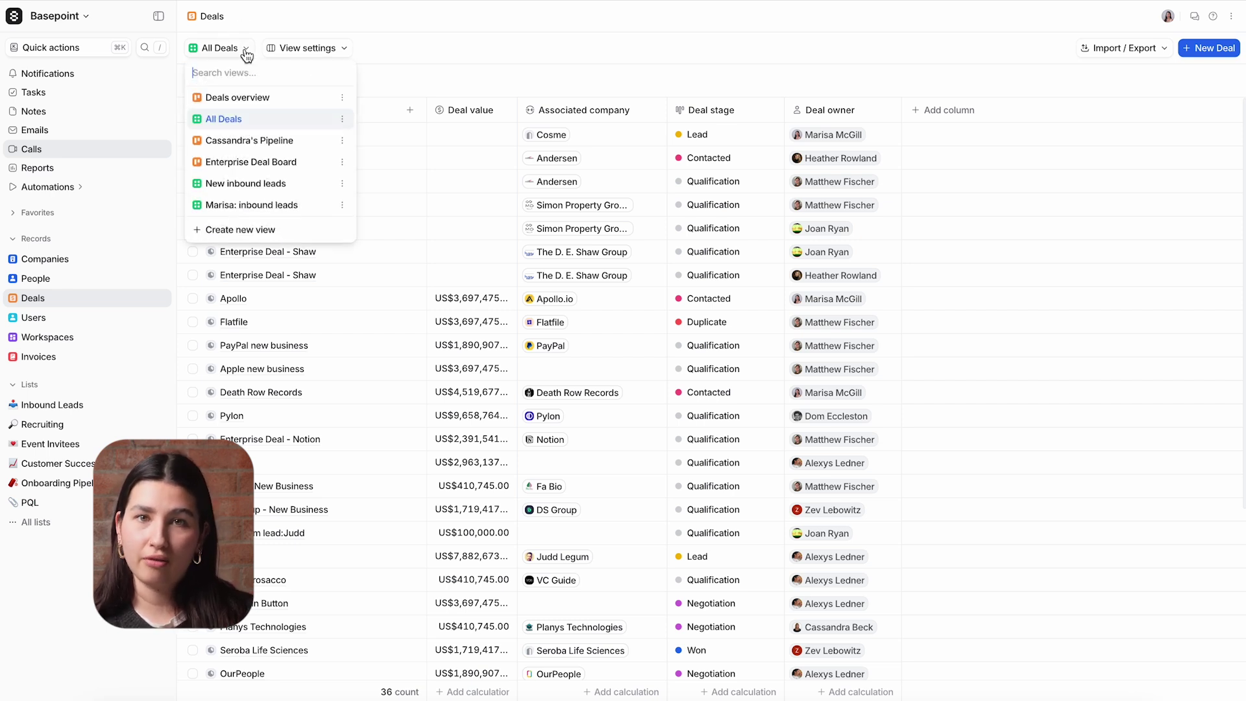
pyautogui.click(247, 201)
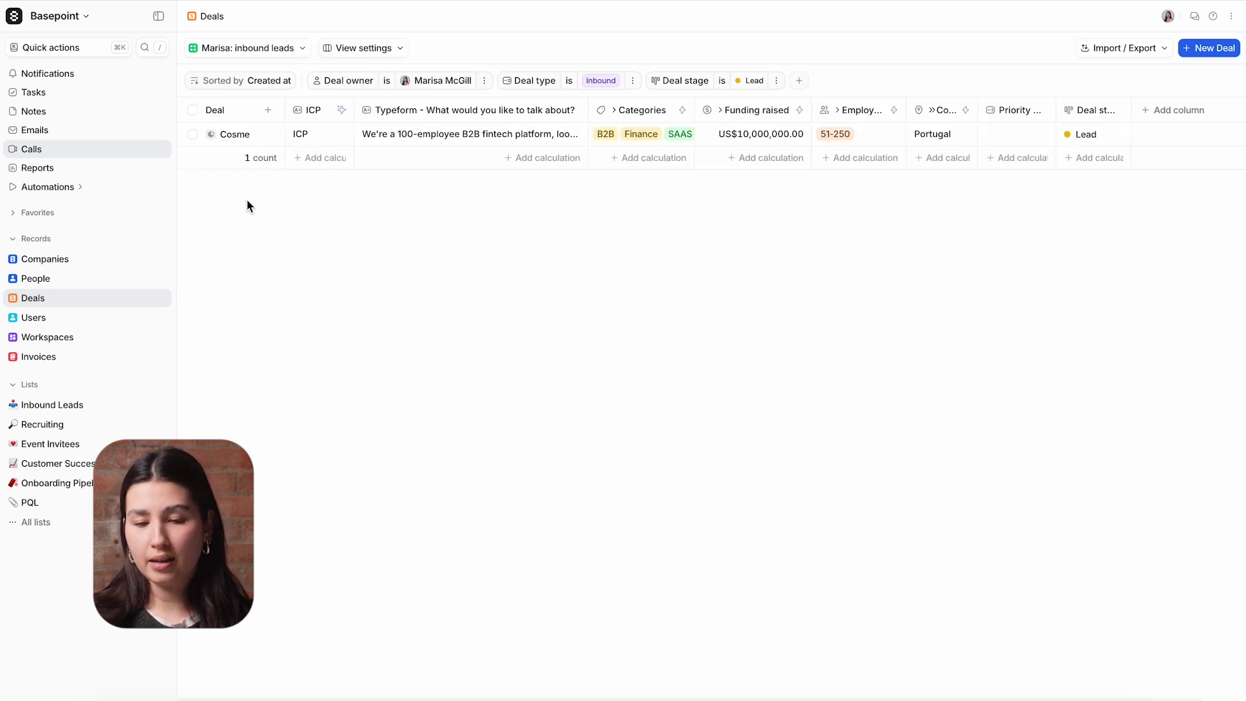
pyautogui.click(314, 110)
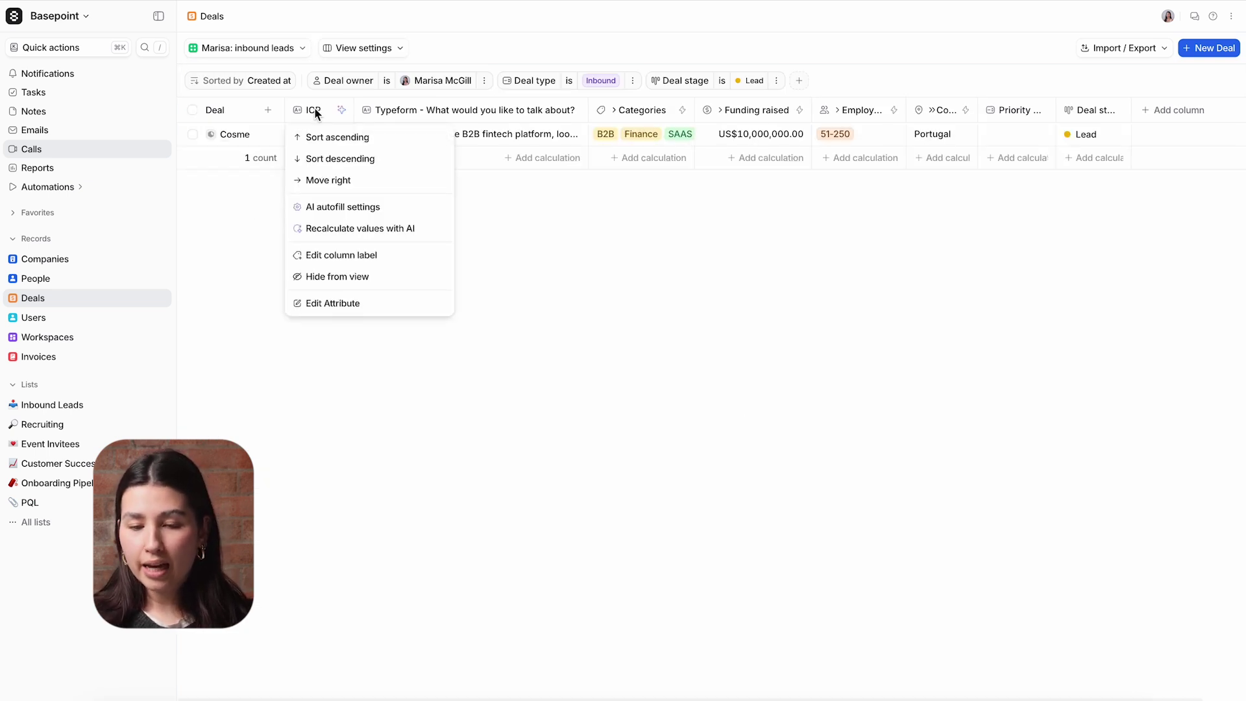
# Check the ICP autofill settings, then email the Cosme contact using the High value inbound leads template.
pyautogui.click(325, 299)
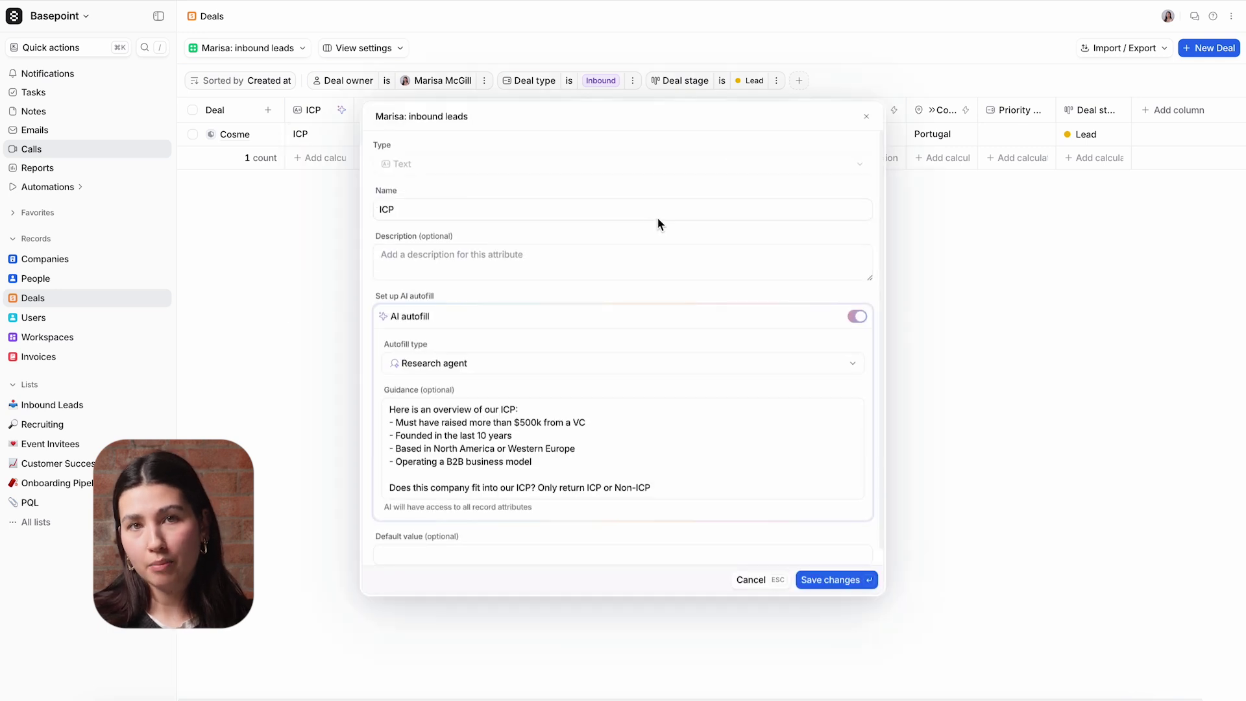
pyautogui.click(866, 116)
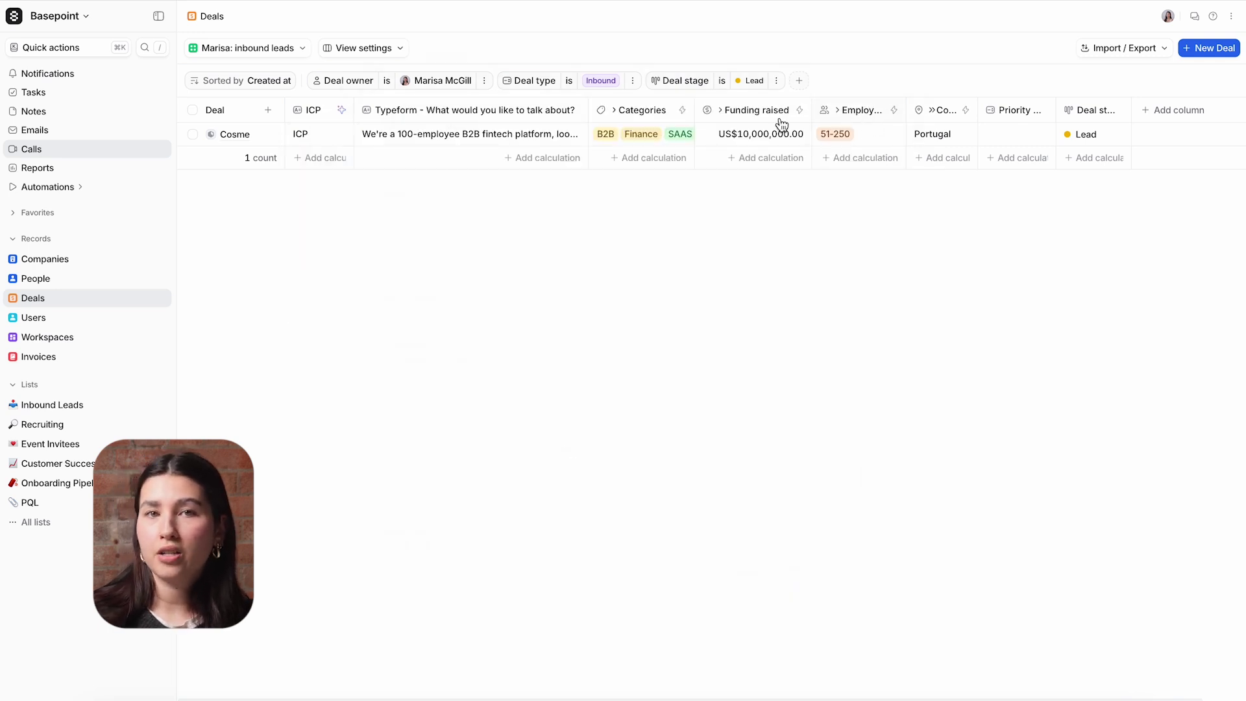
pyautogui.click(192, 135)
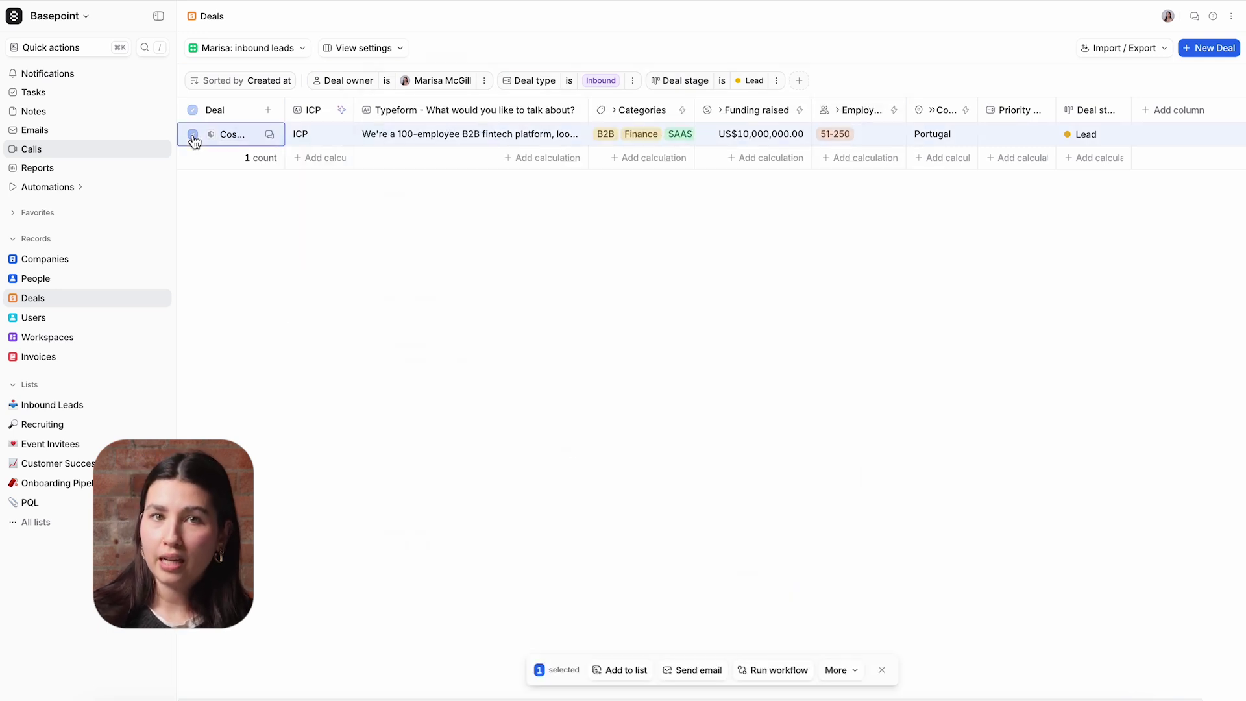
pyautogui.click(681, 674)
pyautogui.click(673, 172)
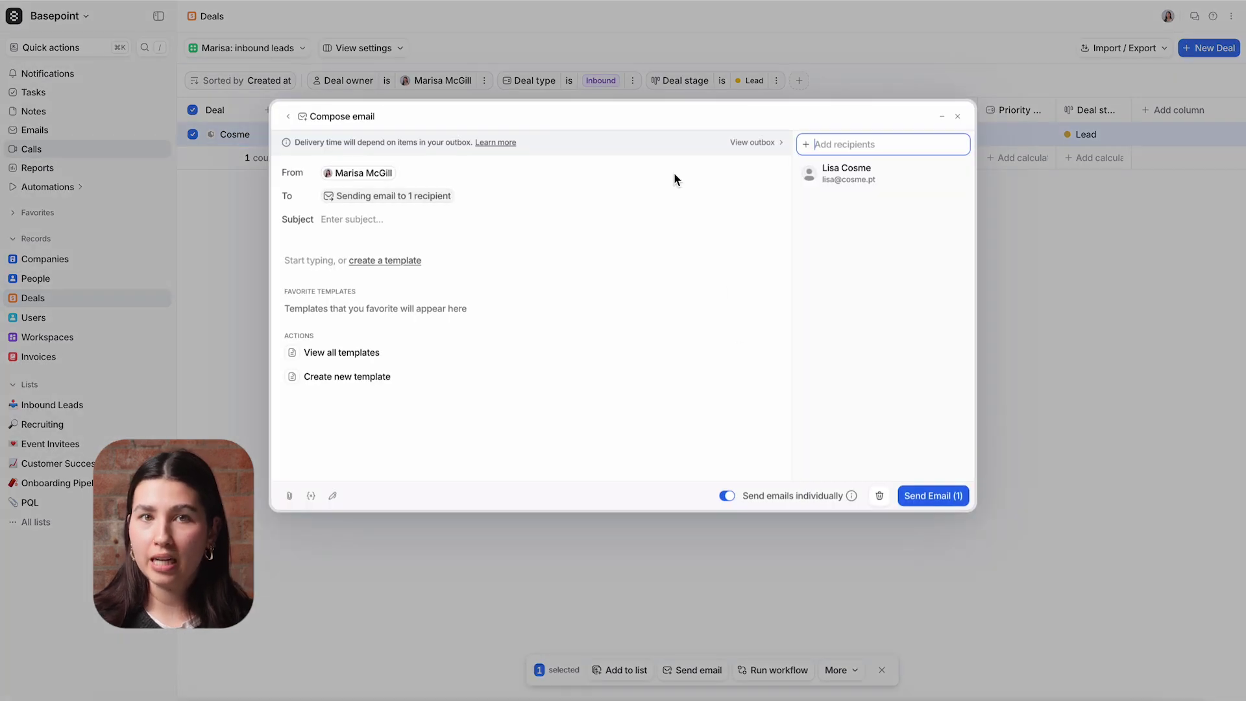
pyautogui.click(386, 354)
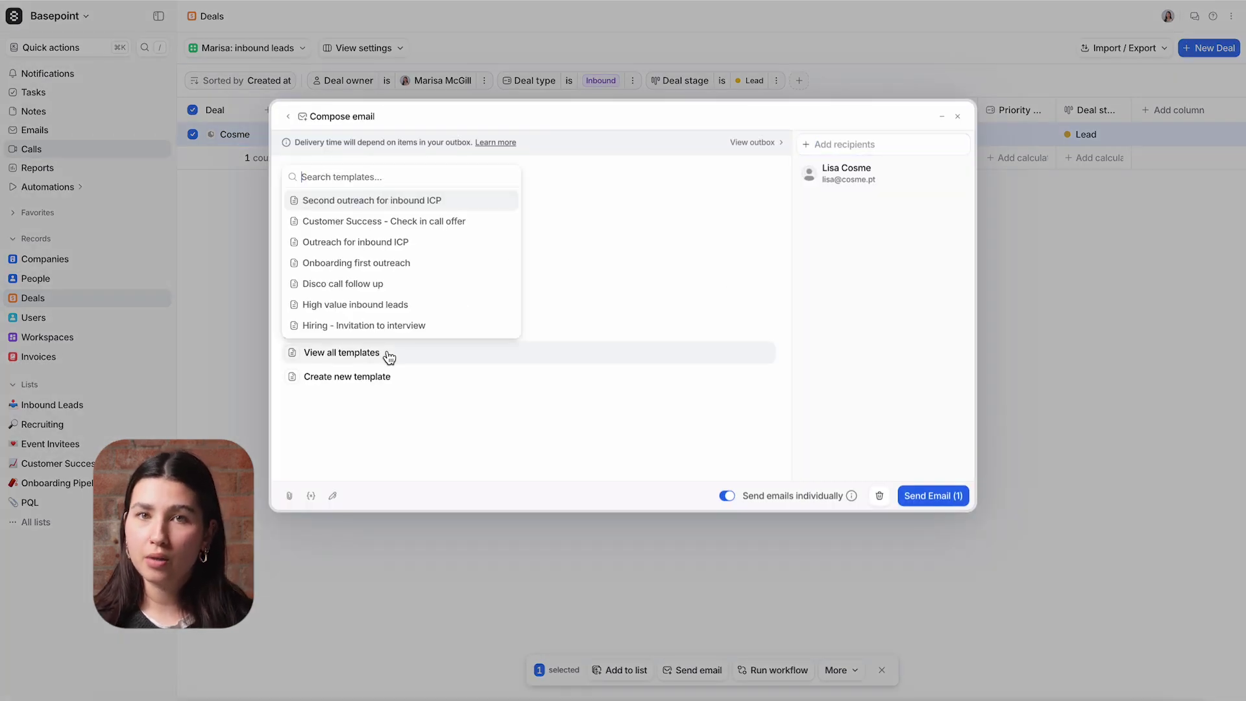
pyautogui.click(384, 307)
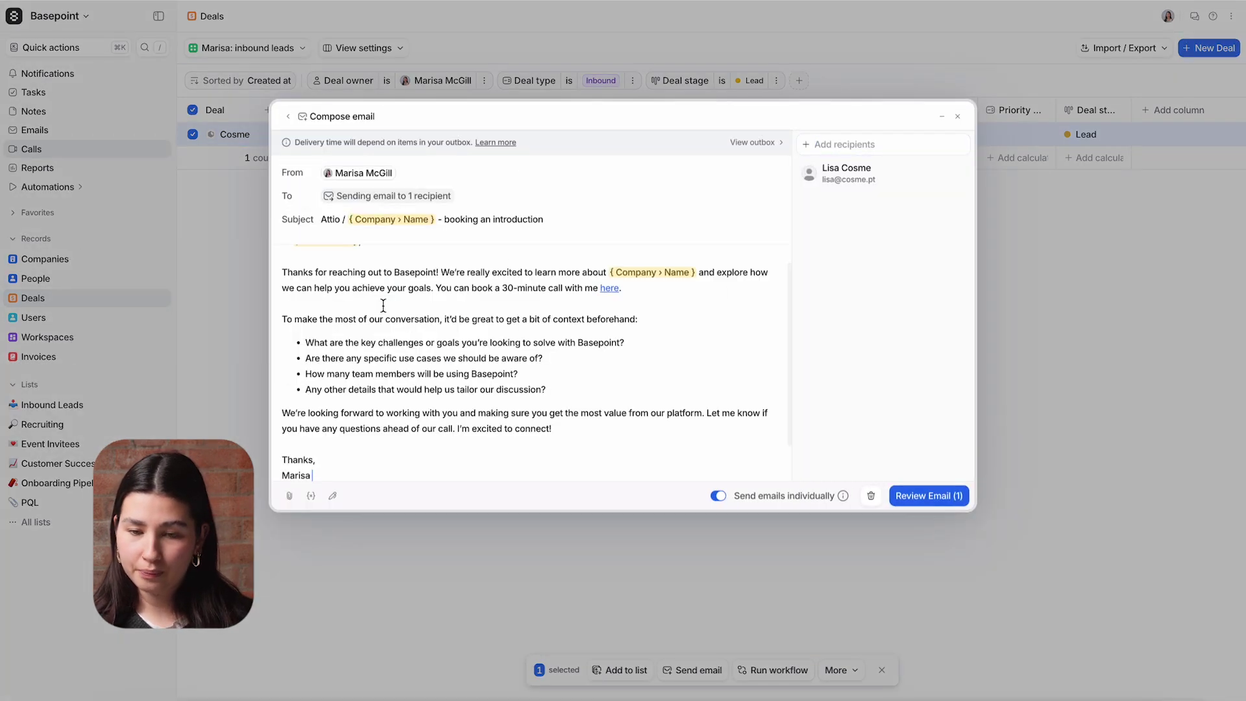
pyautogui.click(947, 496)
pyautogui.click(947, 496)
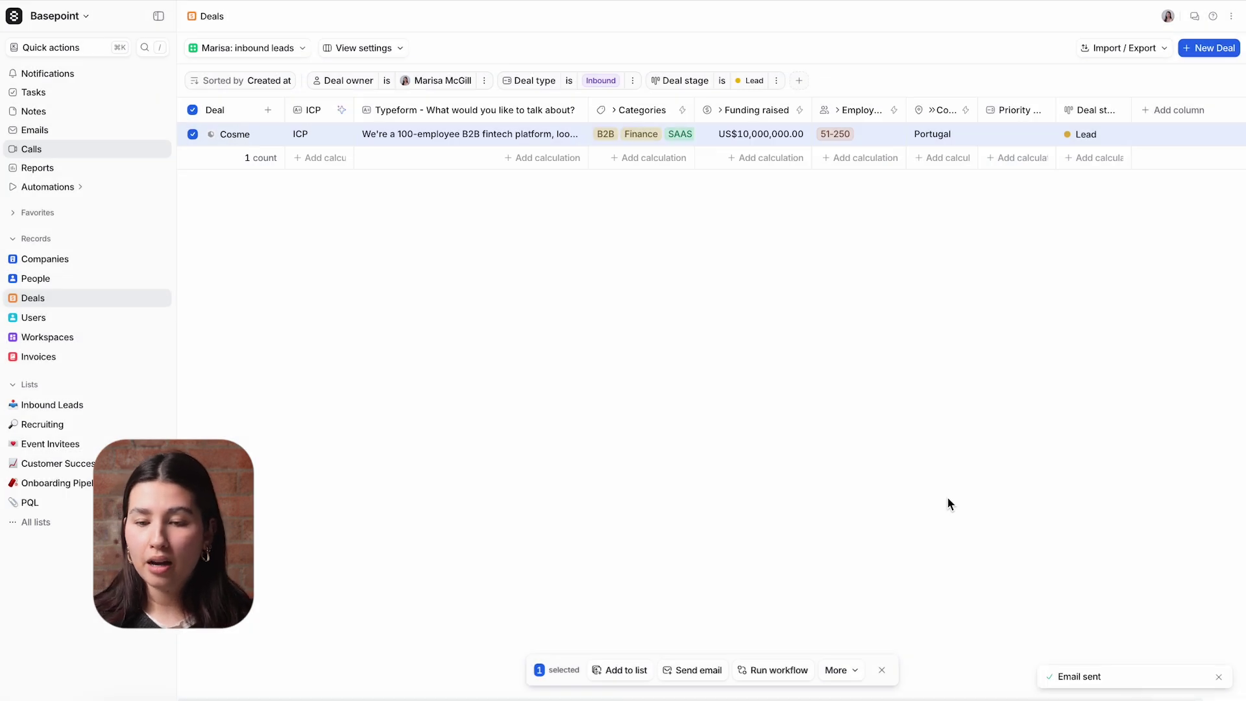
# Set the Cosme deal to High Priority and the Contacted stage.
pyautogui.click(1026, 133)
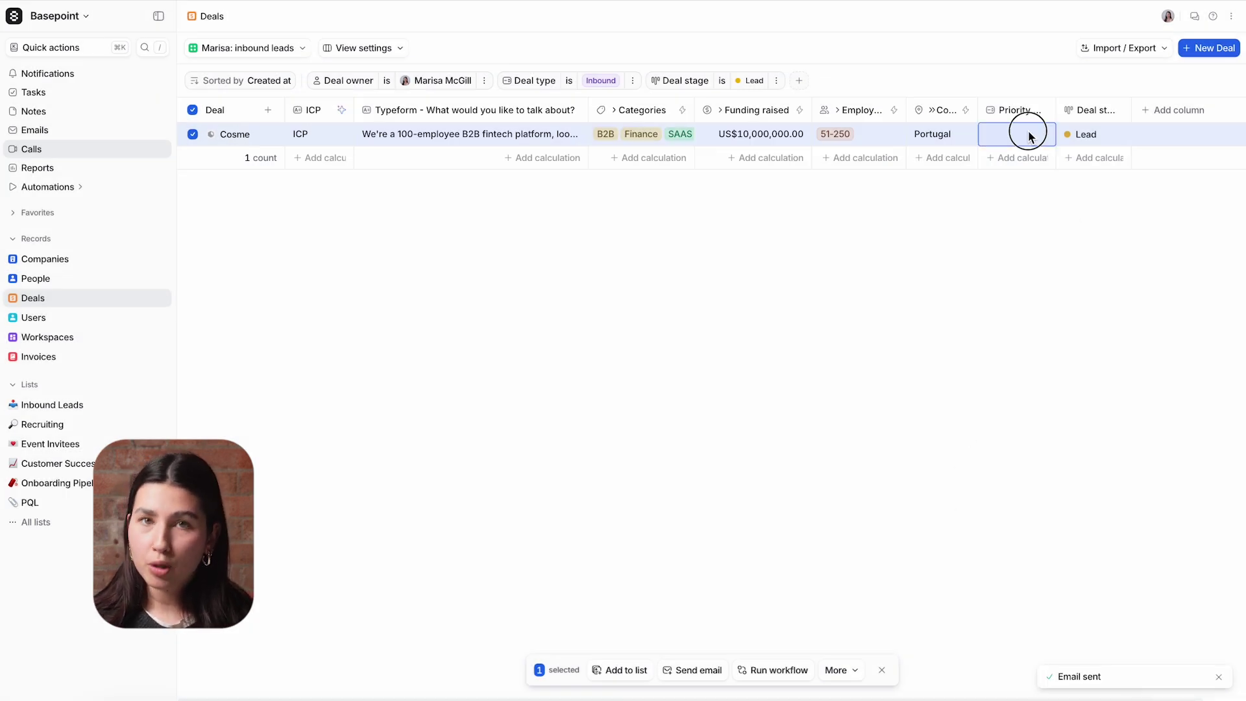
pyautogui.click(1029, 192)
pyautogui.click(1084, 133)
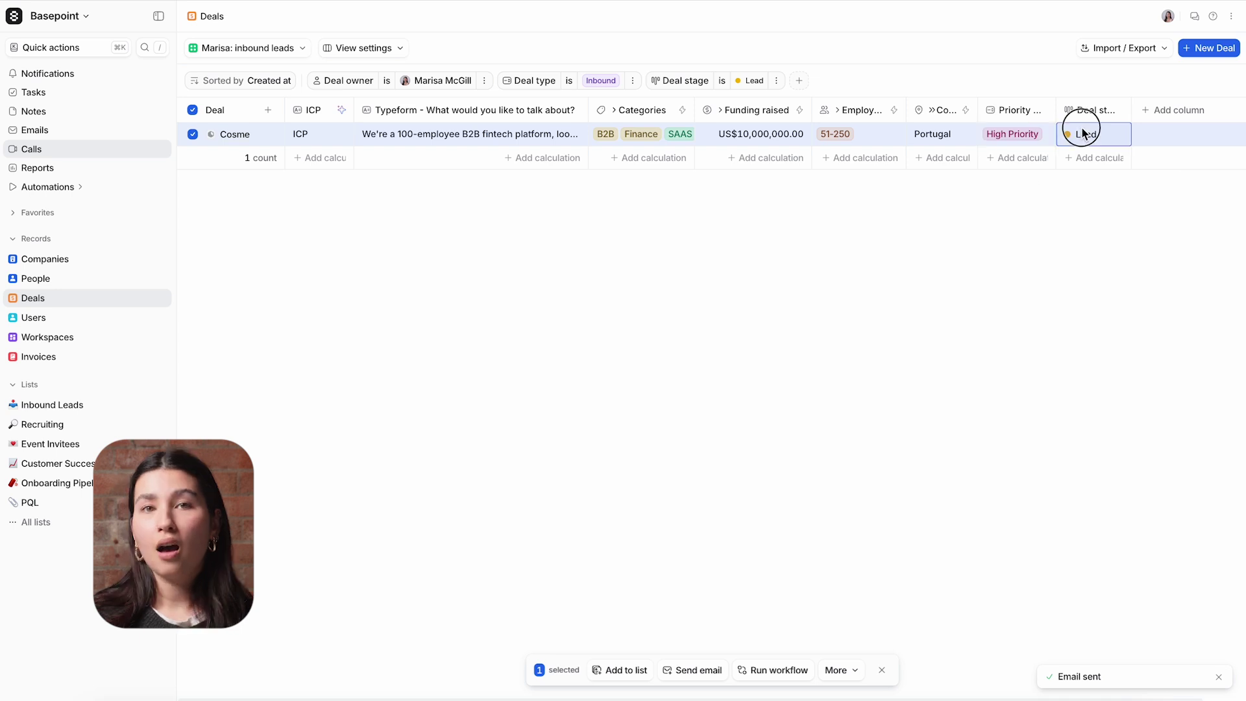
pyautogui.click(1088, 213)
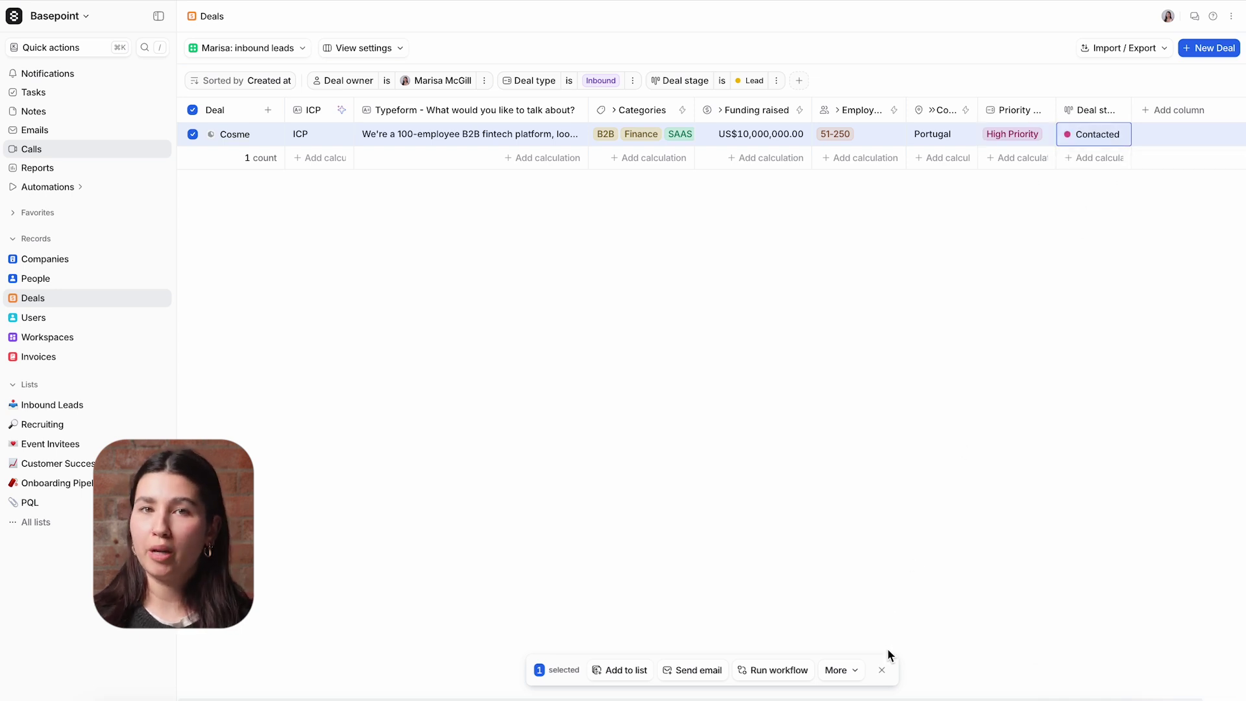
pyautogui.click(881, 670)
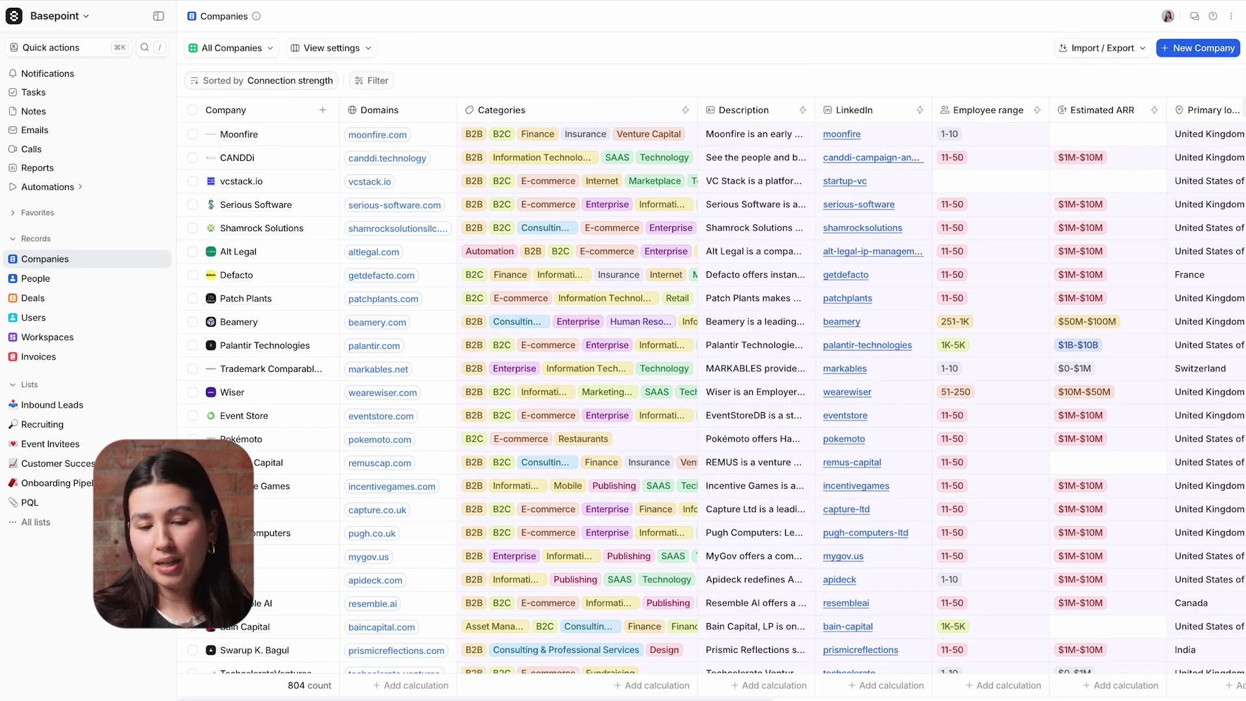
# Quick-search 'cosme' and open the Cosme company record.
pyautogui.write('/cosme')
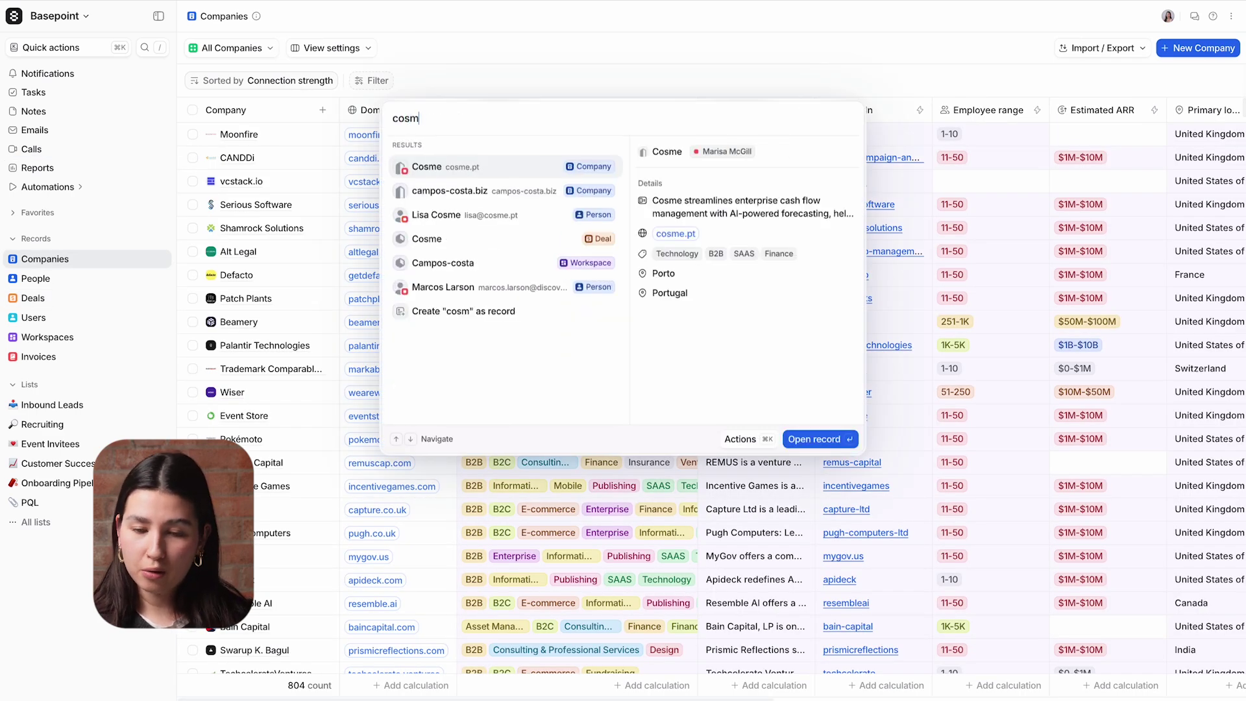
pyautogui.press('Return')
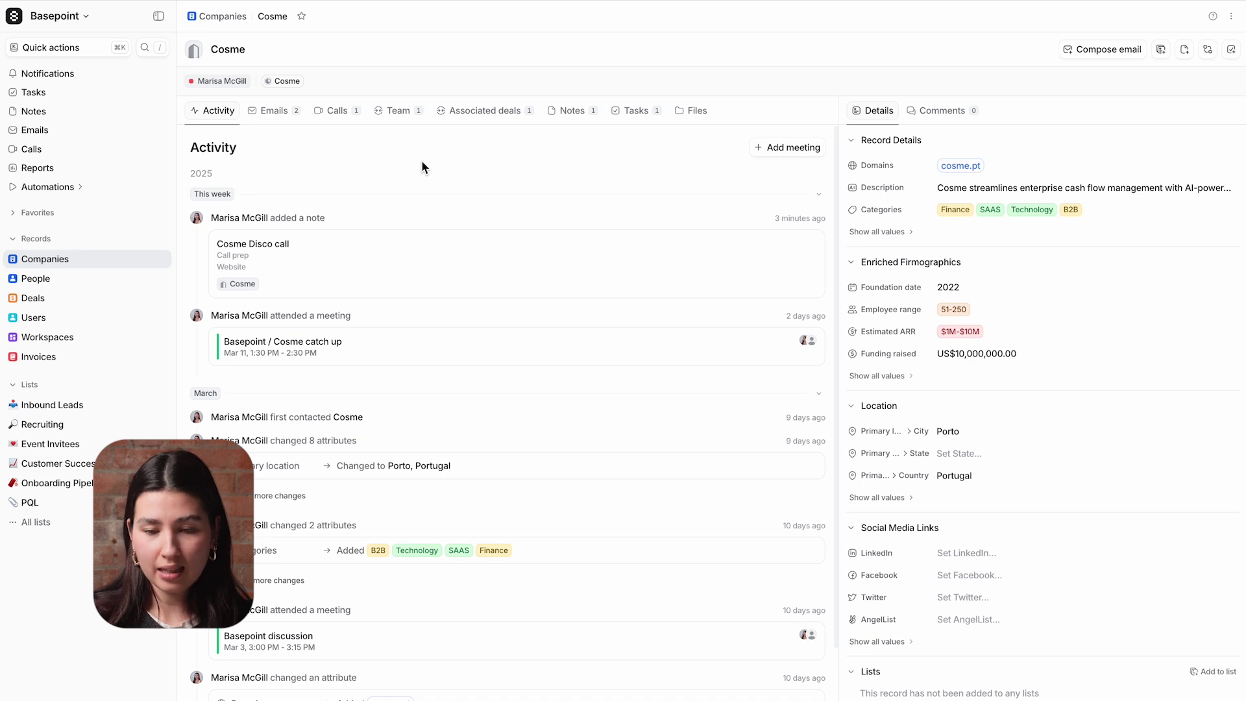
# Read the introduction email logged on Cosme's Emails tab.
pyautogui.click(290, 113)
pyautogui.click(296, 215)
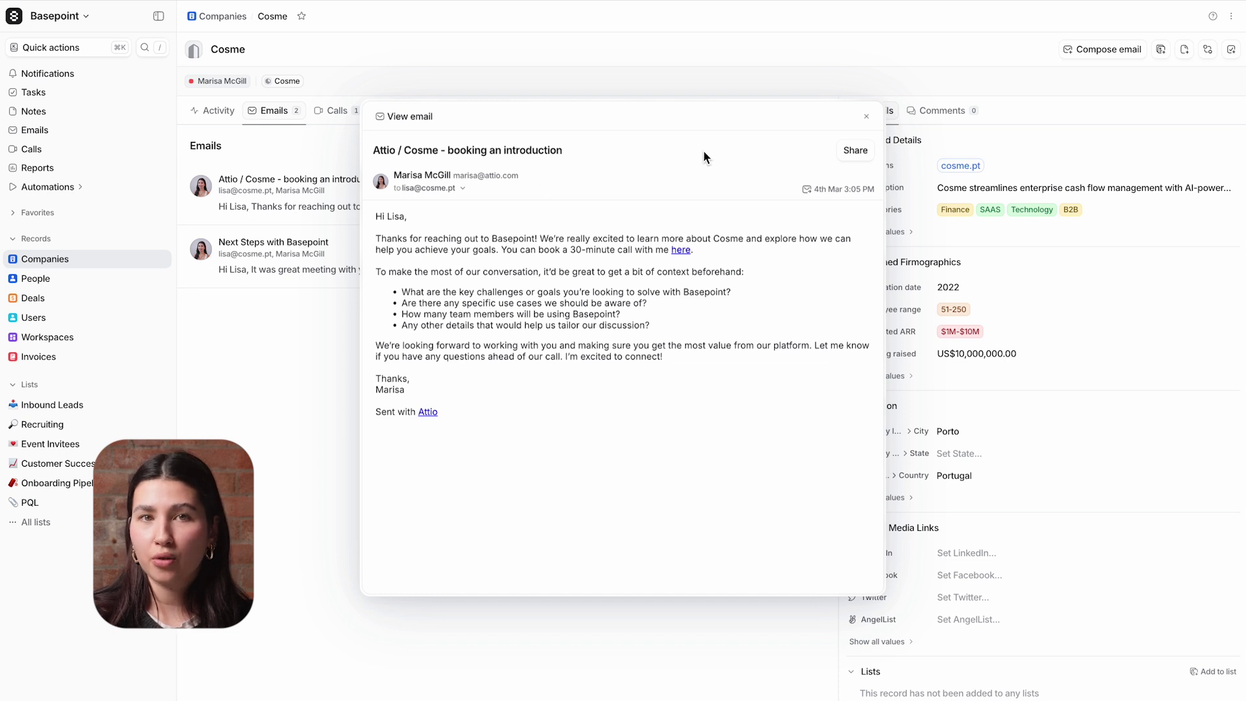
pyautogui.click(868, 117)
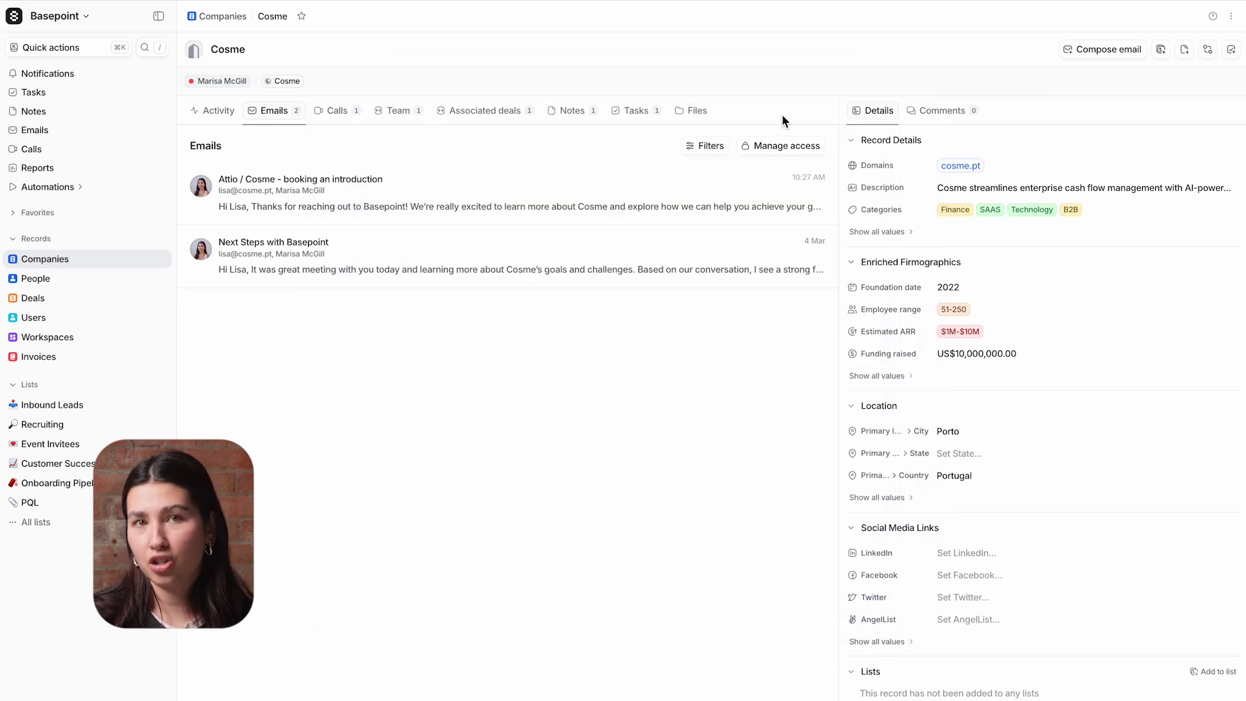
# Check Cosme's calls, notes, tasks and files, then show its associated deals and comments panel.
pyautogui.click(346, 118)
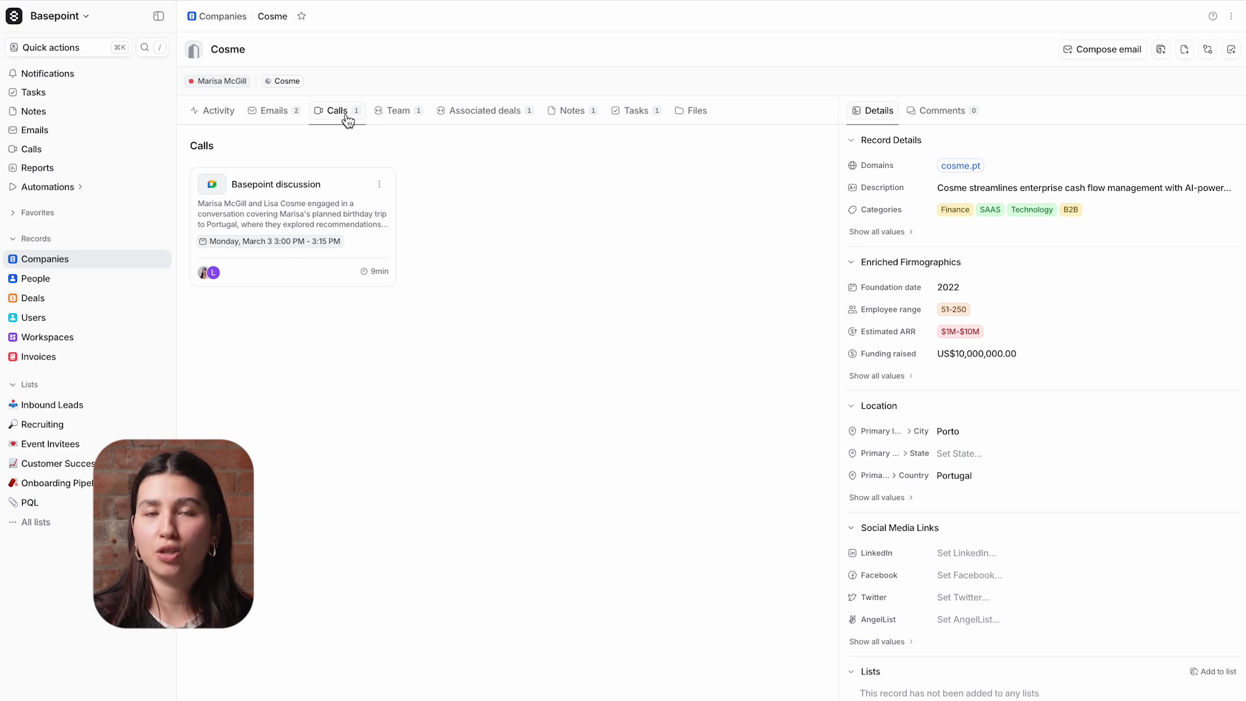
pyautogui.click(574, 113)
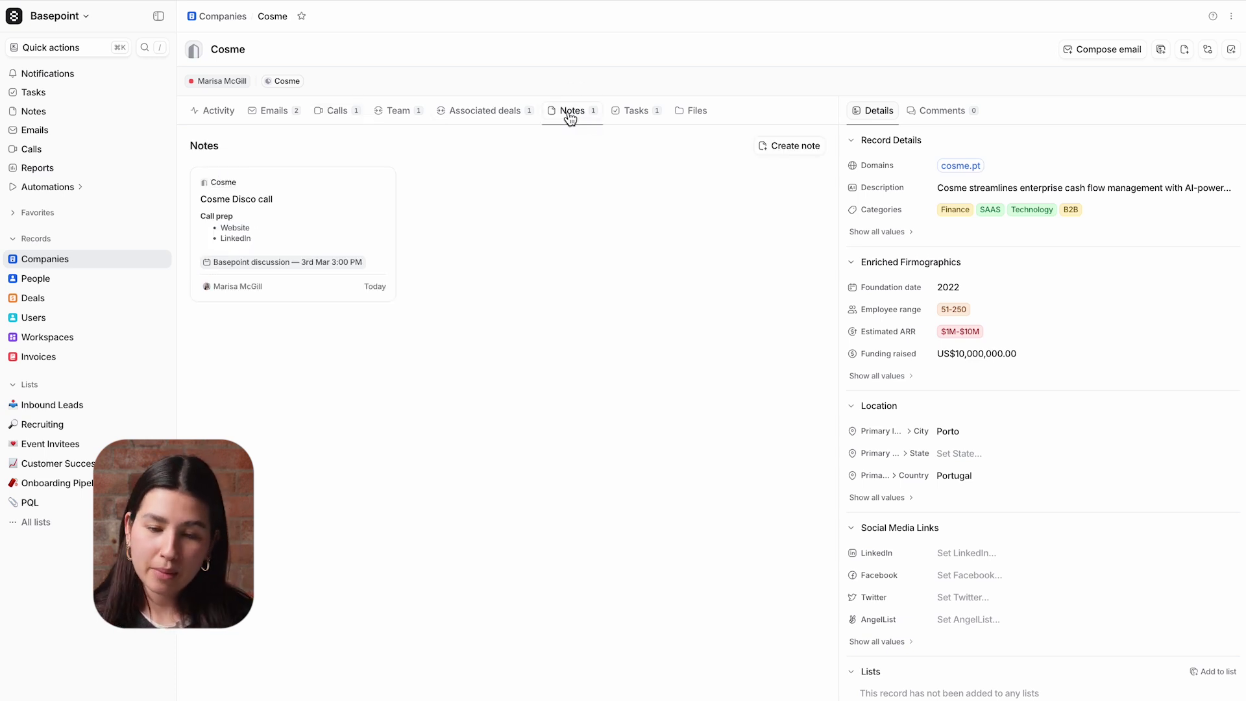
pyautogui.click(625, 117)
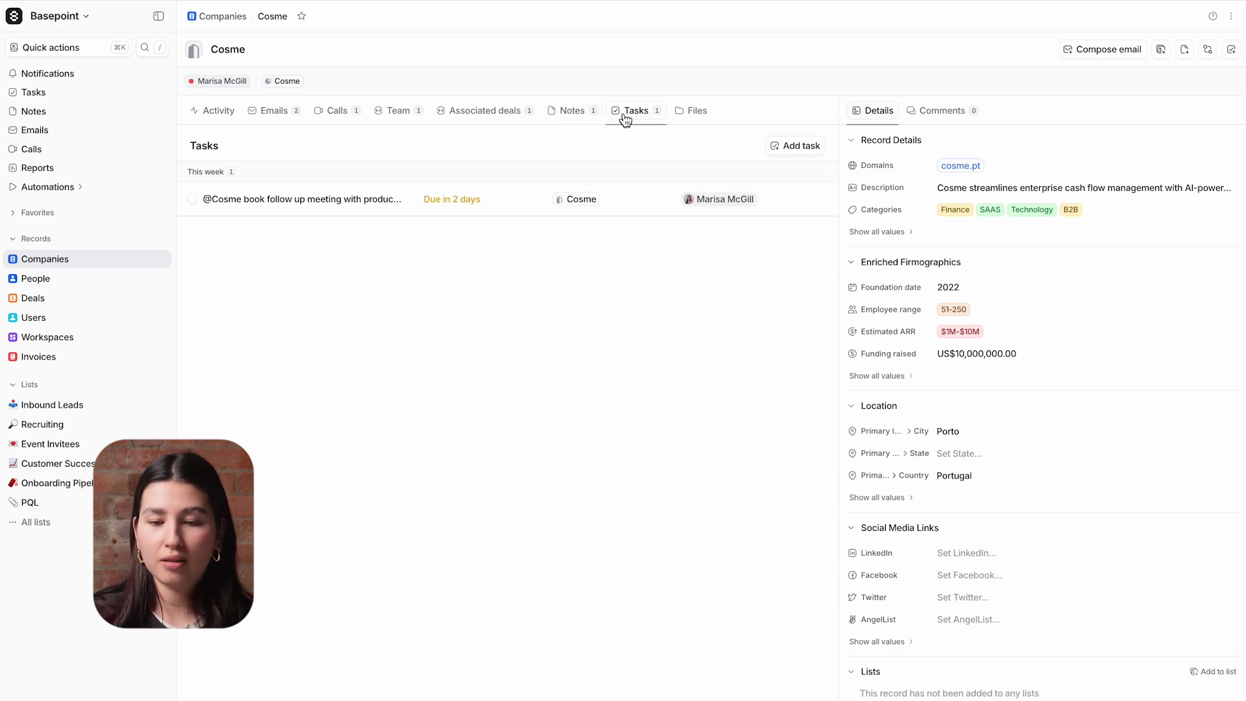
pyautogui.click(693, 118)
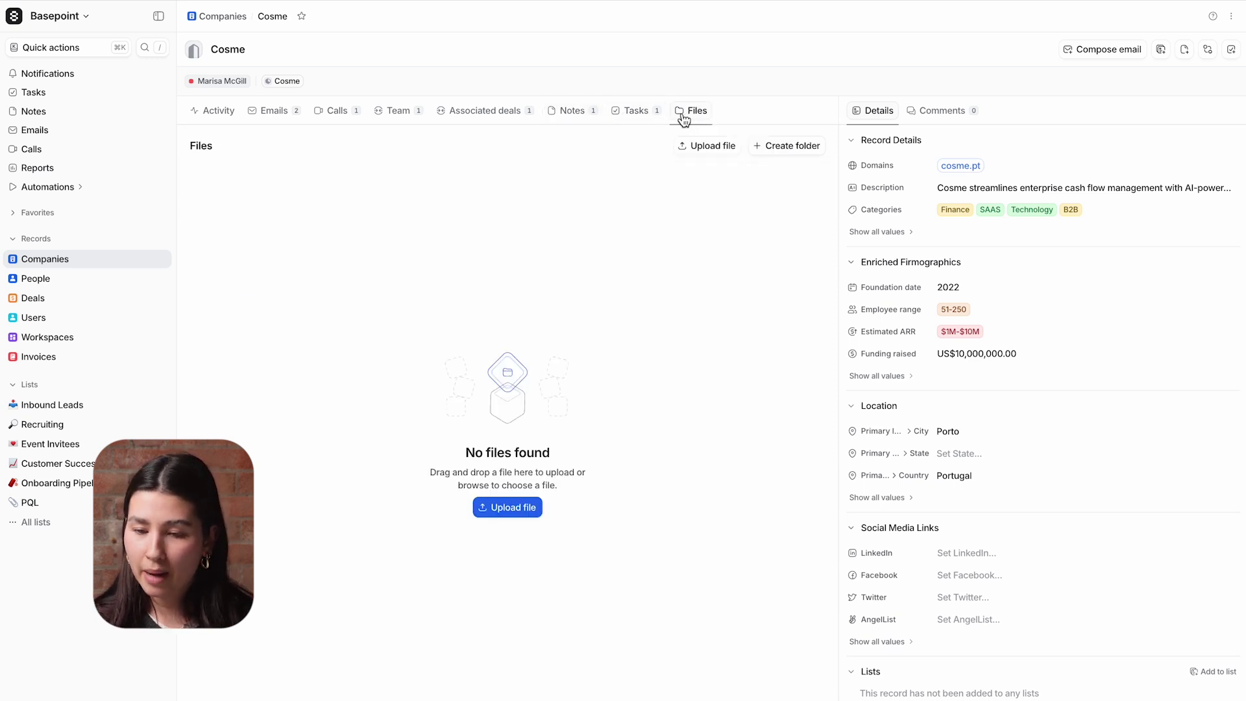
pyautogui.click(504, 118)
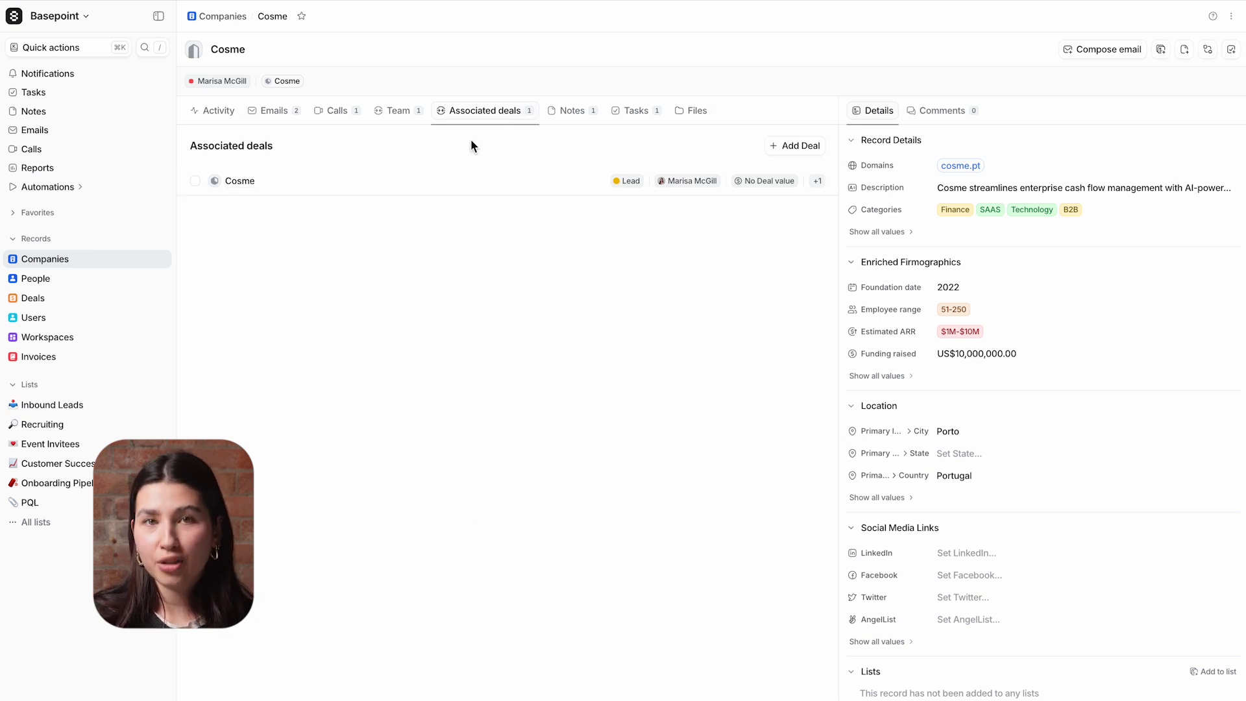
pyautogui.click(937, 111)
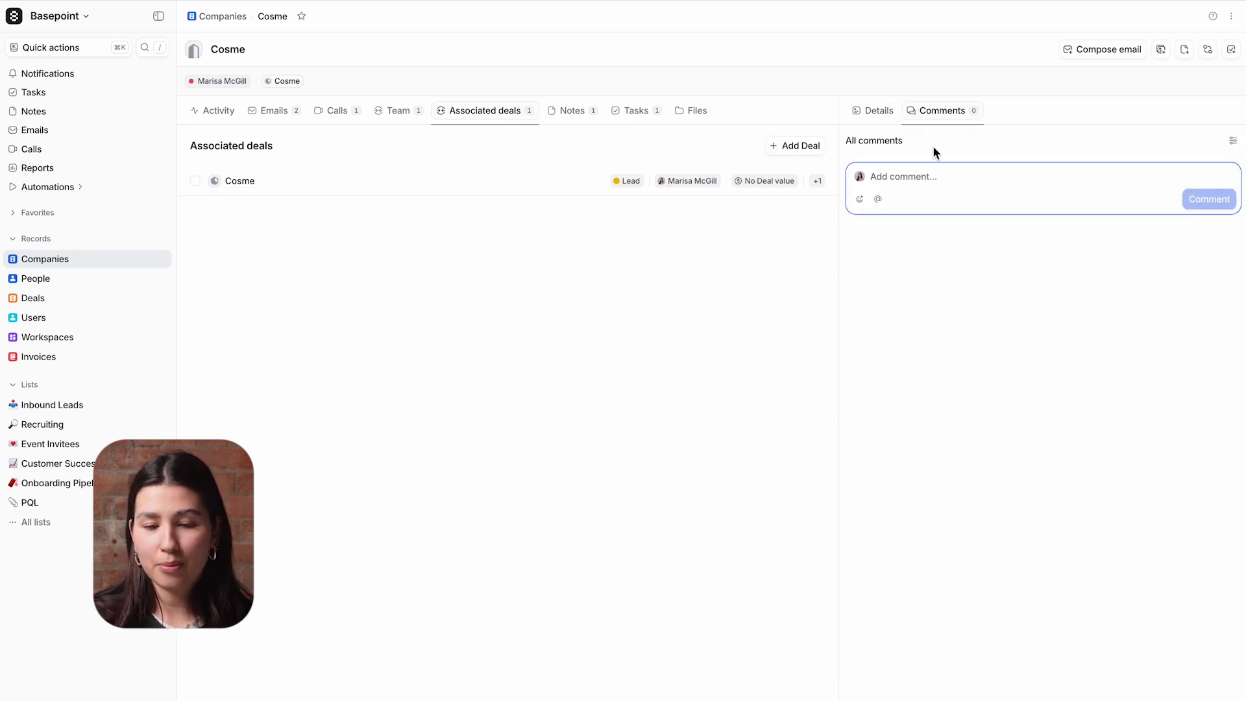
# Post a comment mentioning a teammate: 'can we jump on a call with Cosme?'.
pyautogui.write('@fr')
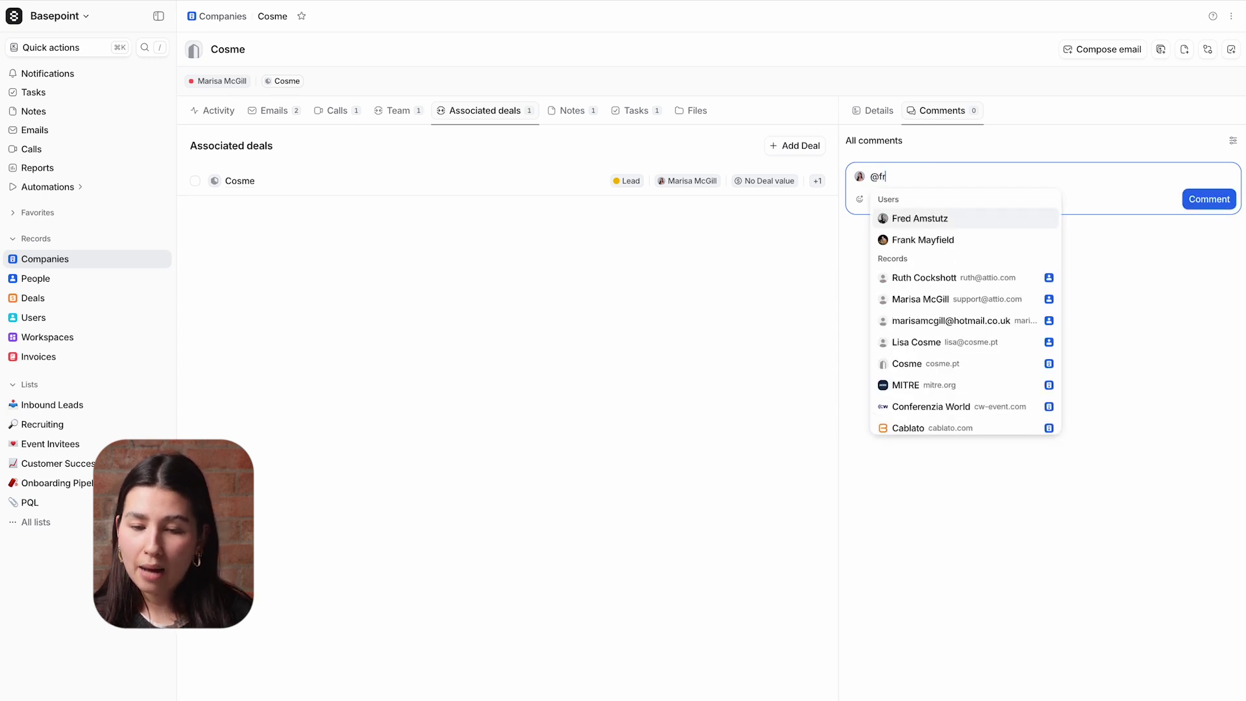
pyautogui.write('e')
pyautogui.press('Return')
pyautogui.write('can we ')
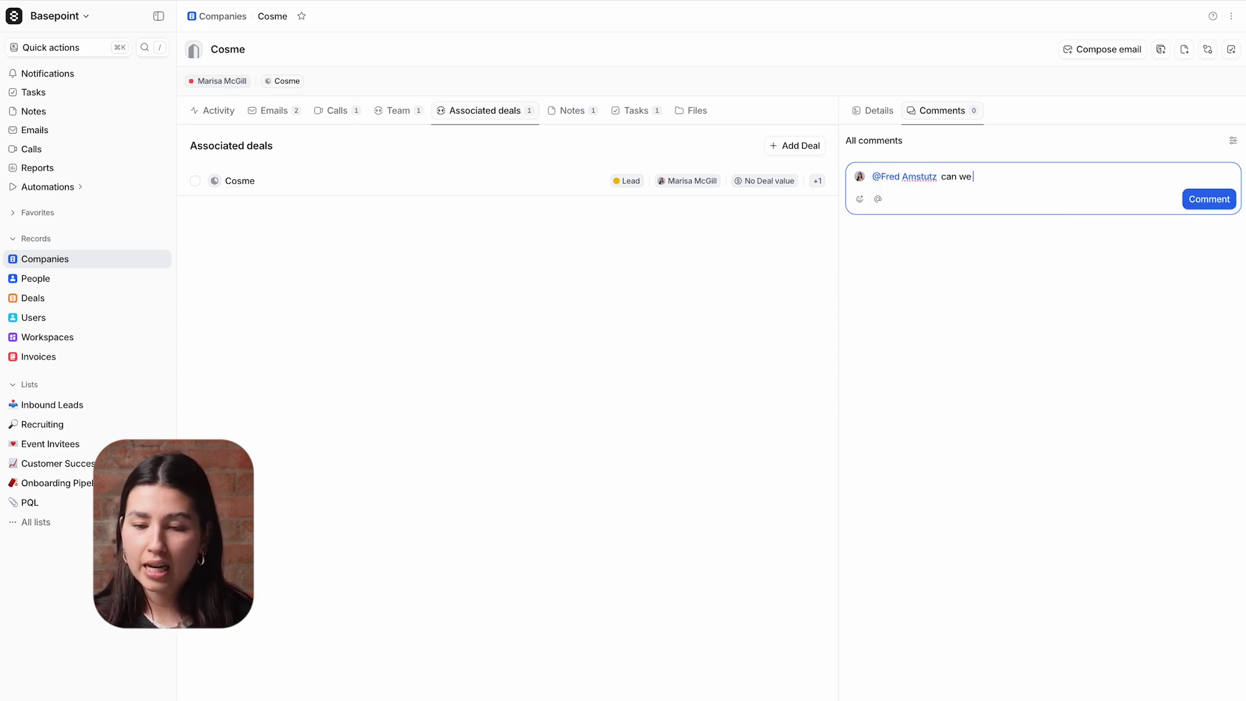
pyautogui.write('jump on a call wi')
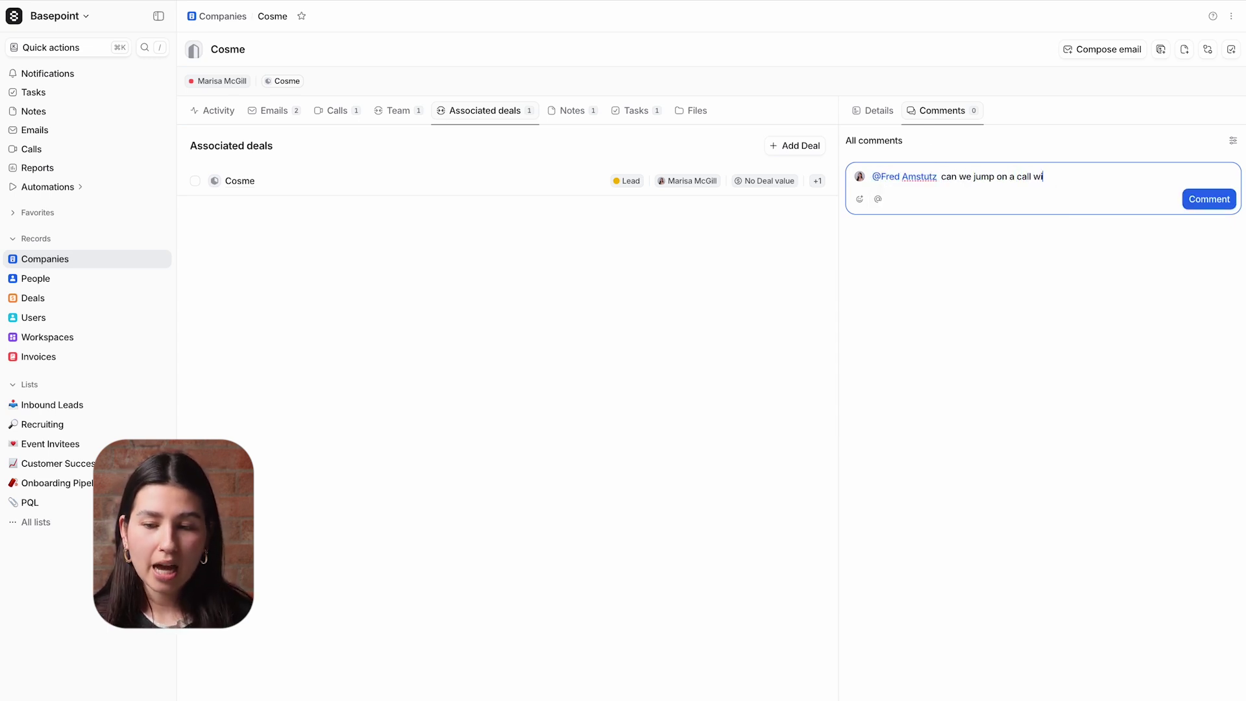
pyautogui.write('th Cosme?')
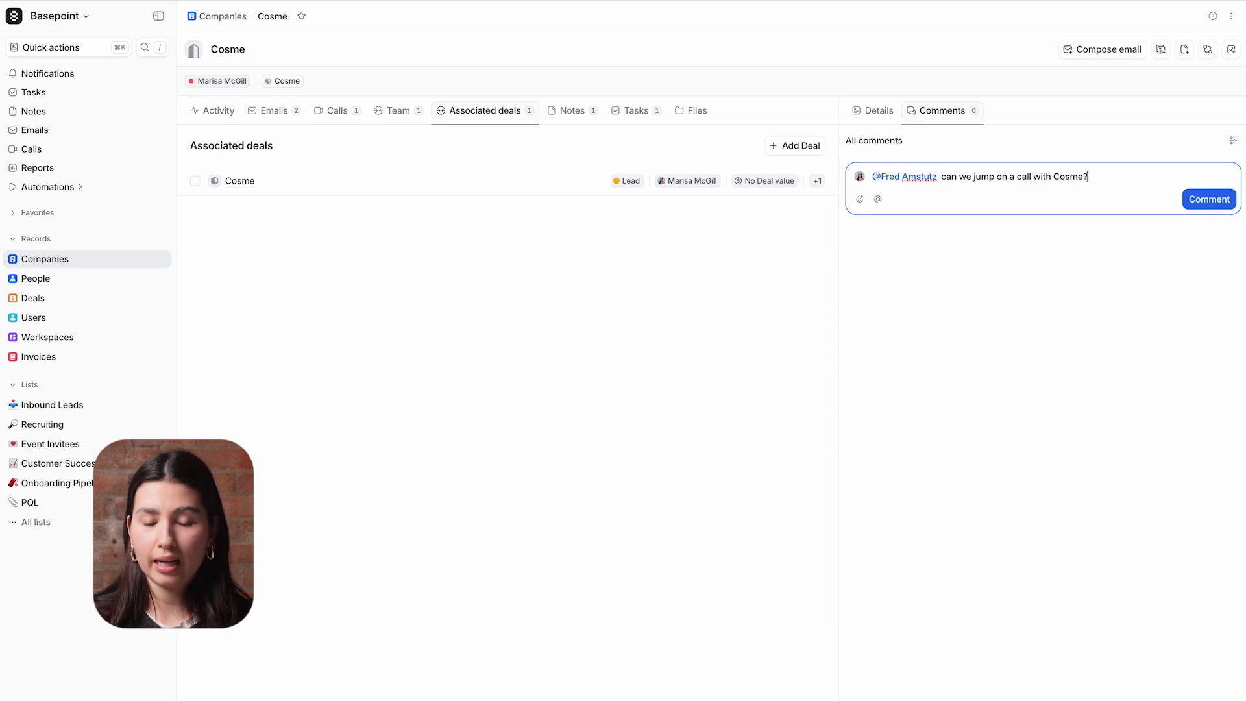
pyautogui.press('super+Return')
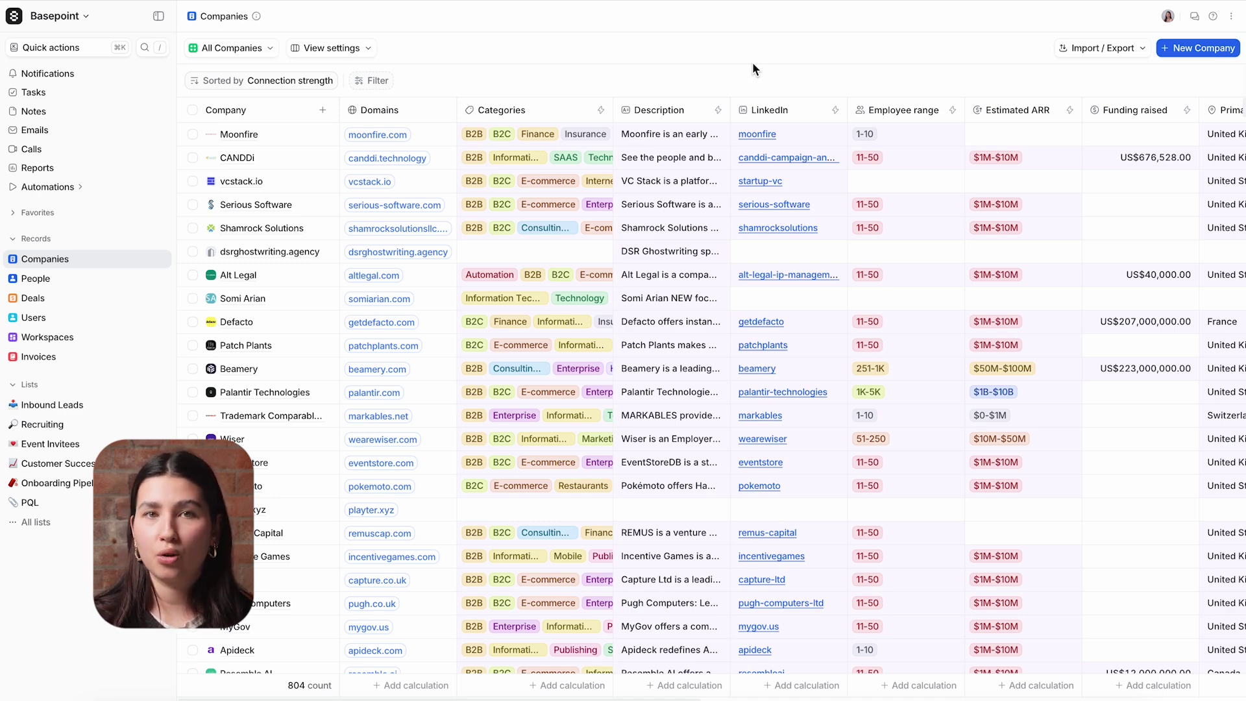
# Open the Invoices table from the Records section of the sidebar.
pyautogui.click(65, 358)
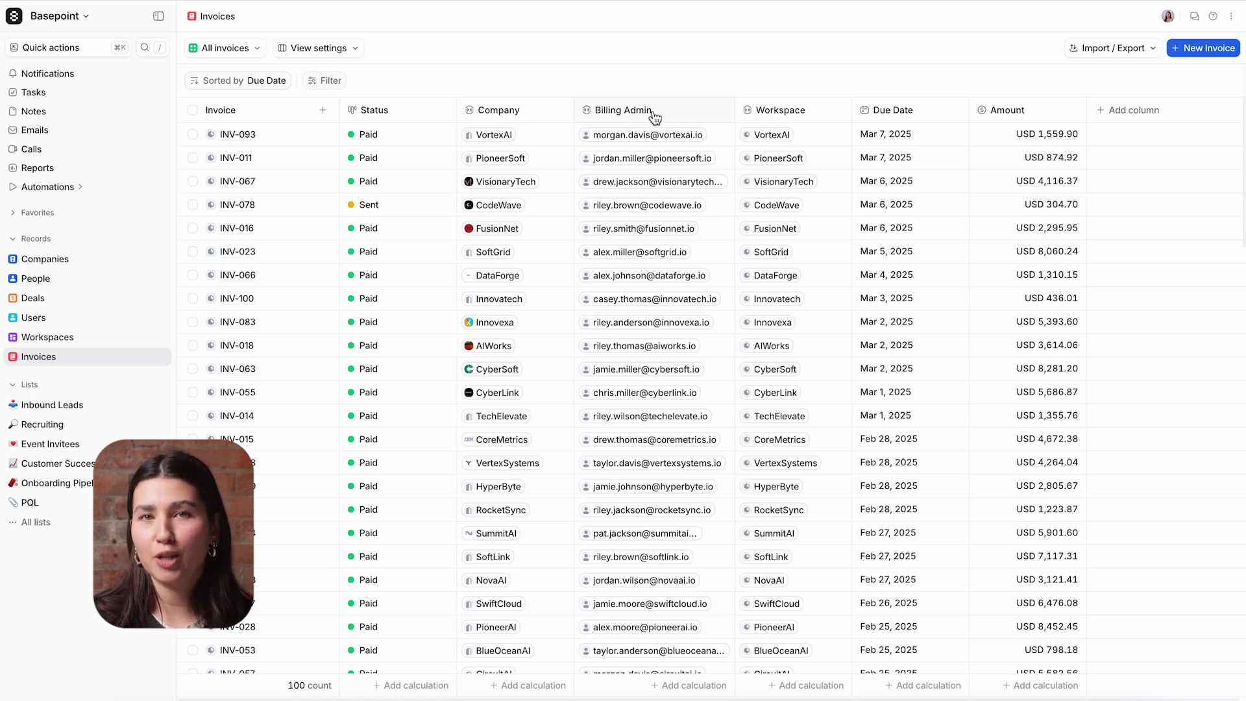
# Switch People to the saved 'Admin users' view, showing the 33 people whose user type is Admin.
pyautogui.click(80, 279)
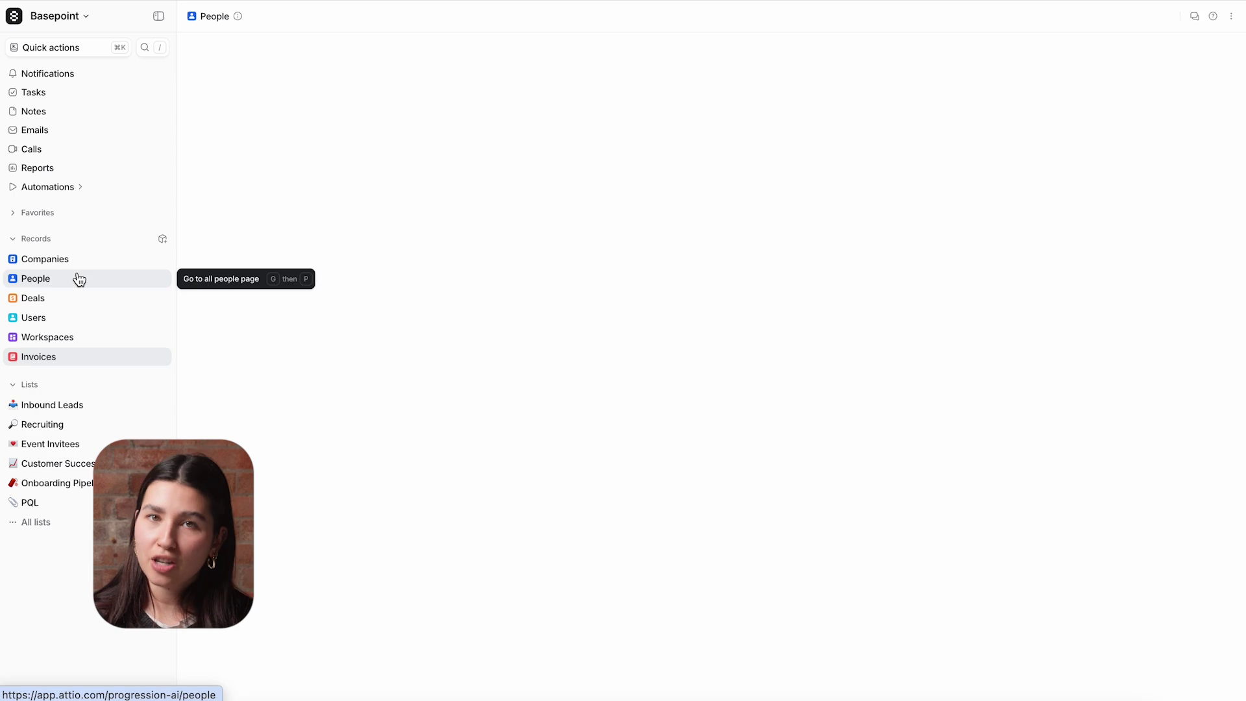
pyautogui.click(280, 52)
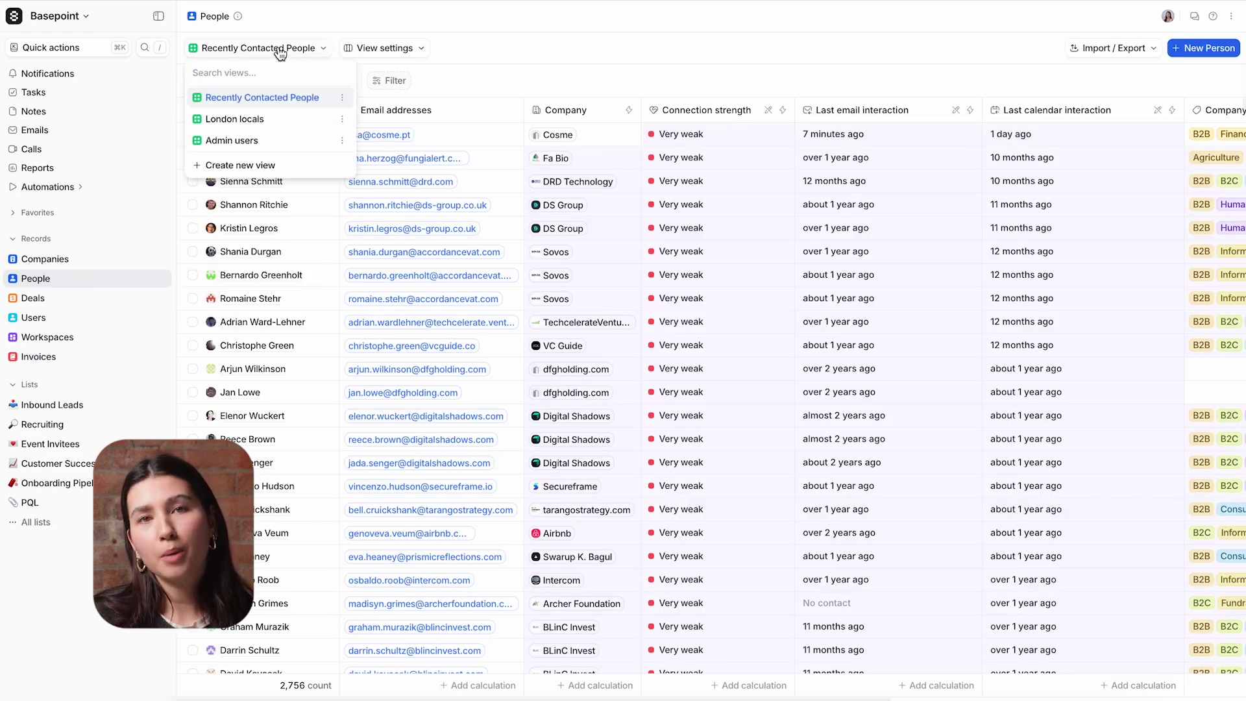
pyautogui.click(280, 139)
pyautogui.click(540, 78)
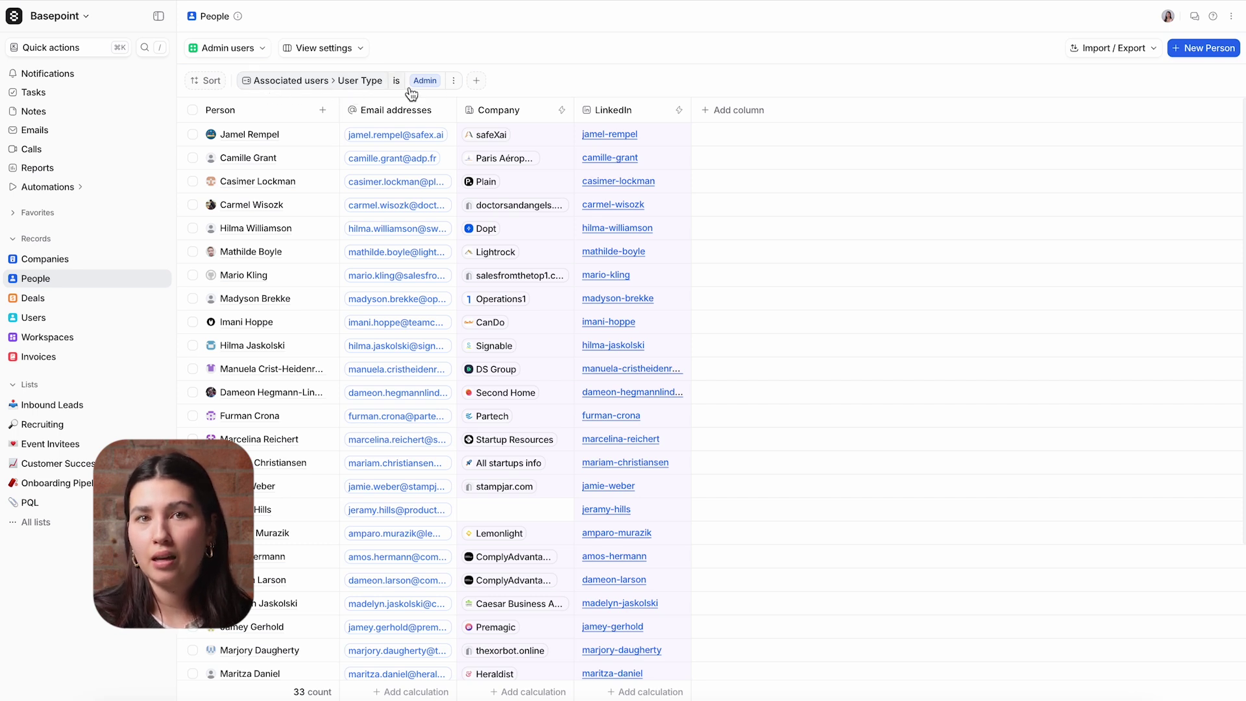
pyautogui.click(477, 80)
# Filter the admins to those whose primary location city is exactly London.
pyautogui.click(536, 300)
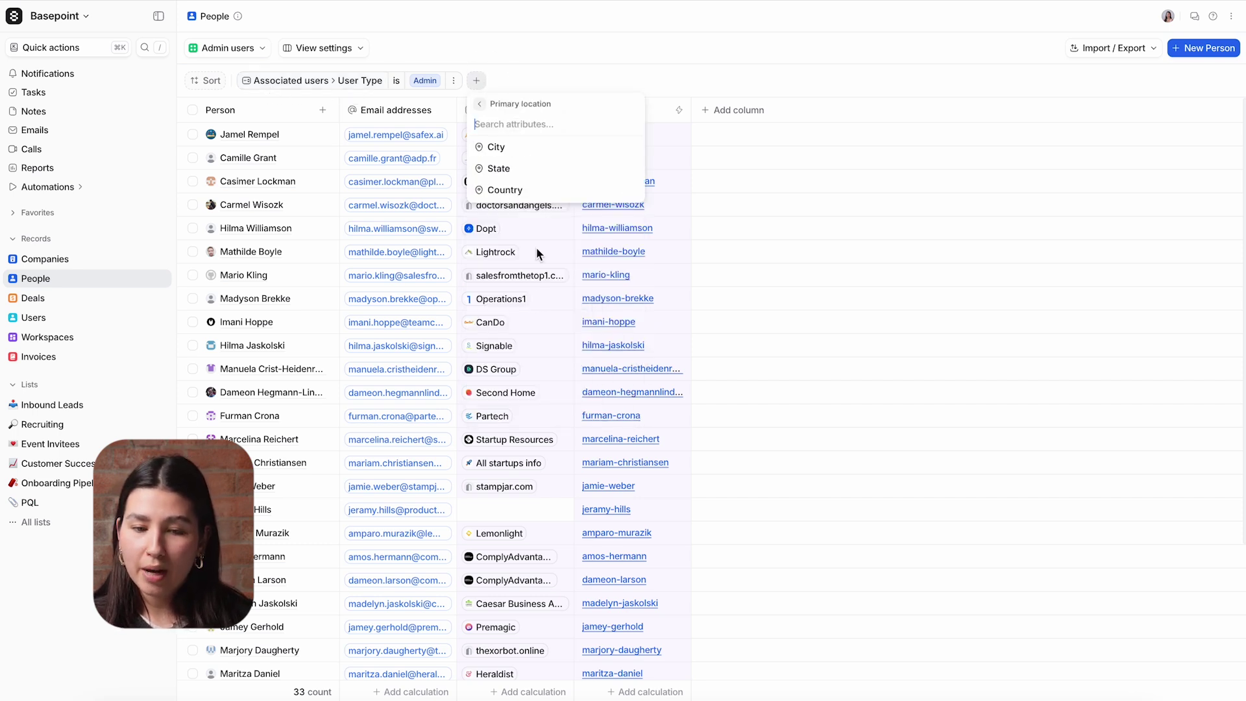
pyautogui.click(523, 148)
pyautogui.click(597, 83)
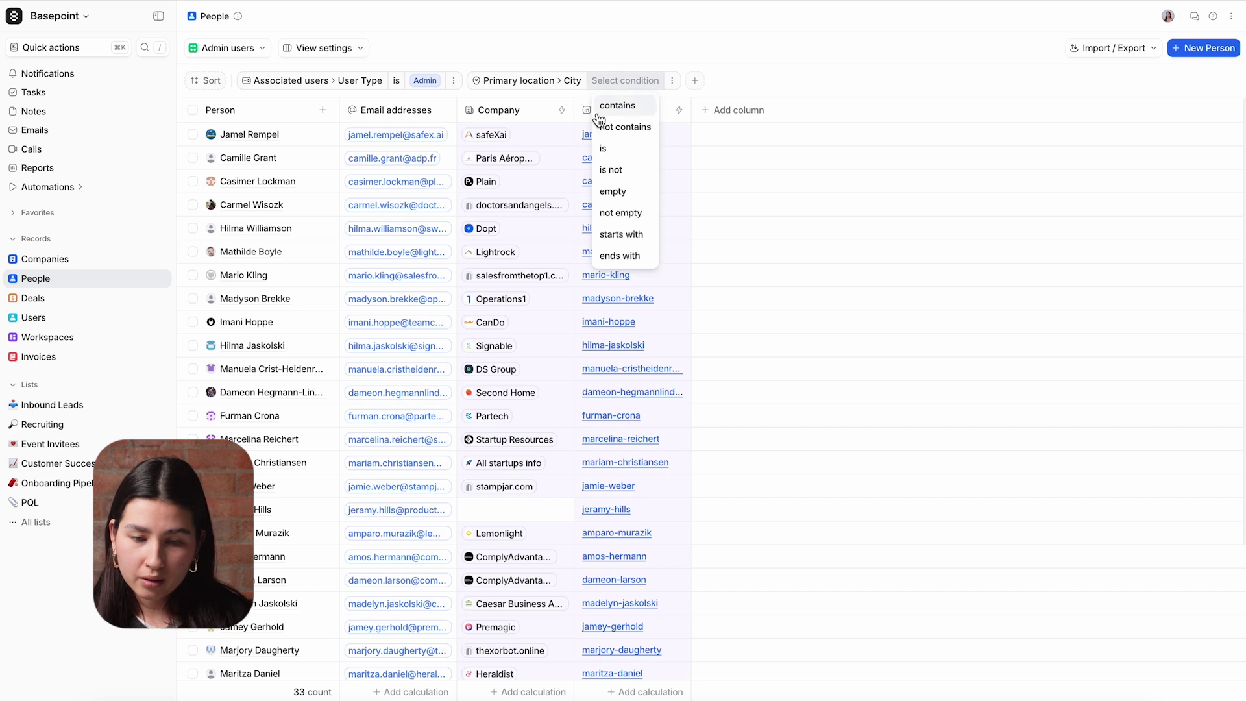
pyautogui.click(606, 154)
pyautogui.click(637, 80)
pyautogui.write('London')
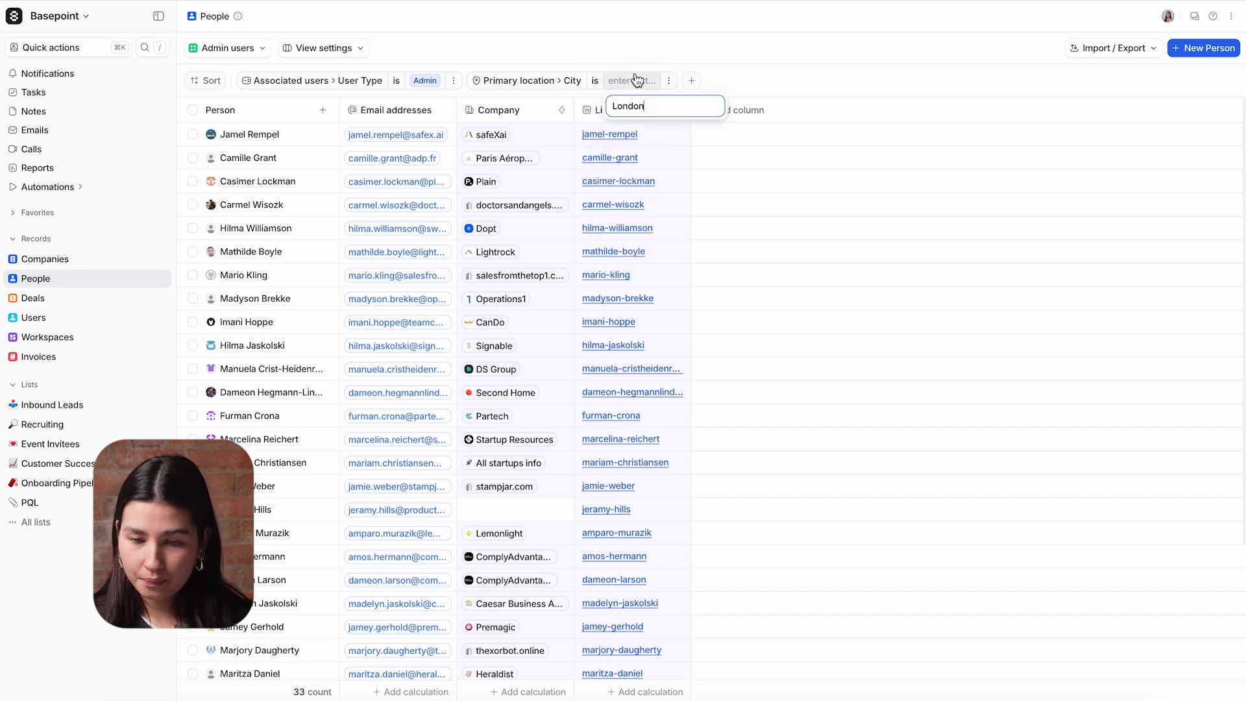
pyautogui.press('Return')
# Add a company ICP filter set to 'ICP', leaving 21 people, and select them all.
pyautogui.click(676, 80)
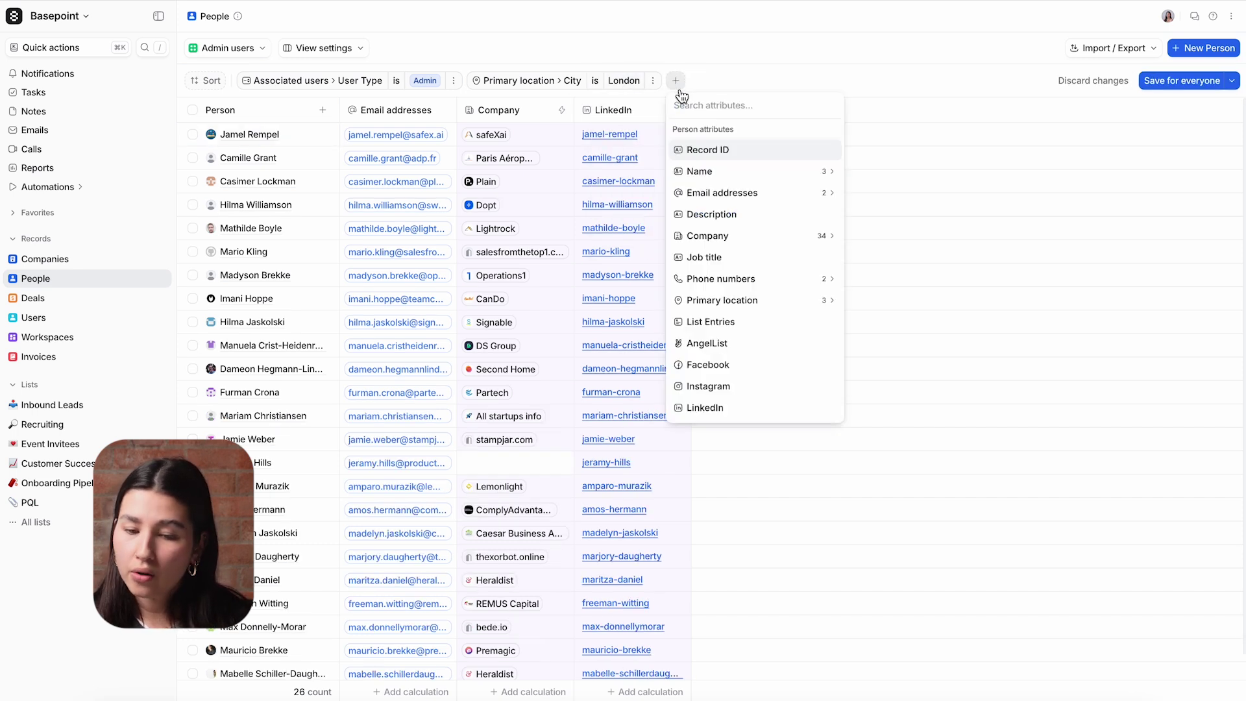
pyautogui.click(704, 236)
pyautogui.scroll(-5, 730, 247)
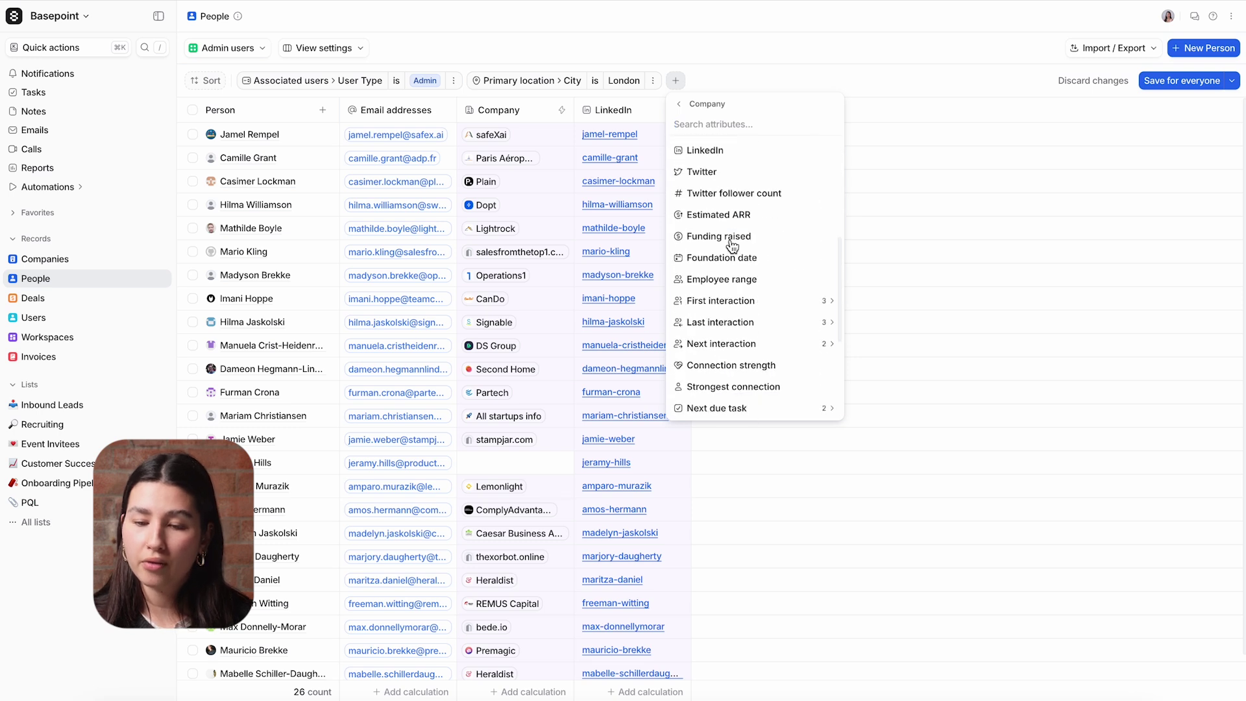
pyautogui.scroll(-2, 730, 245)
pyautogui.click(715, 342)
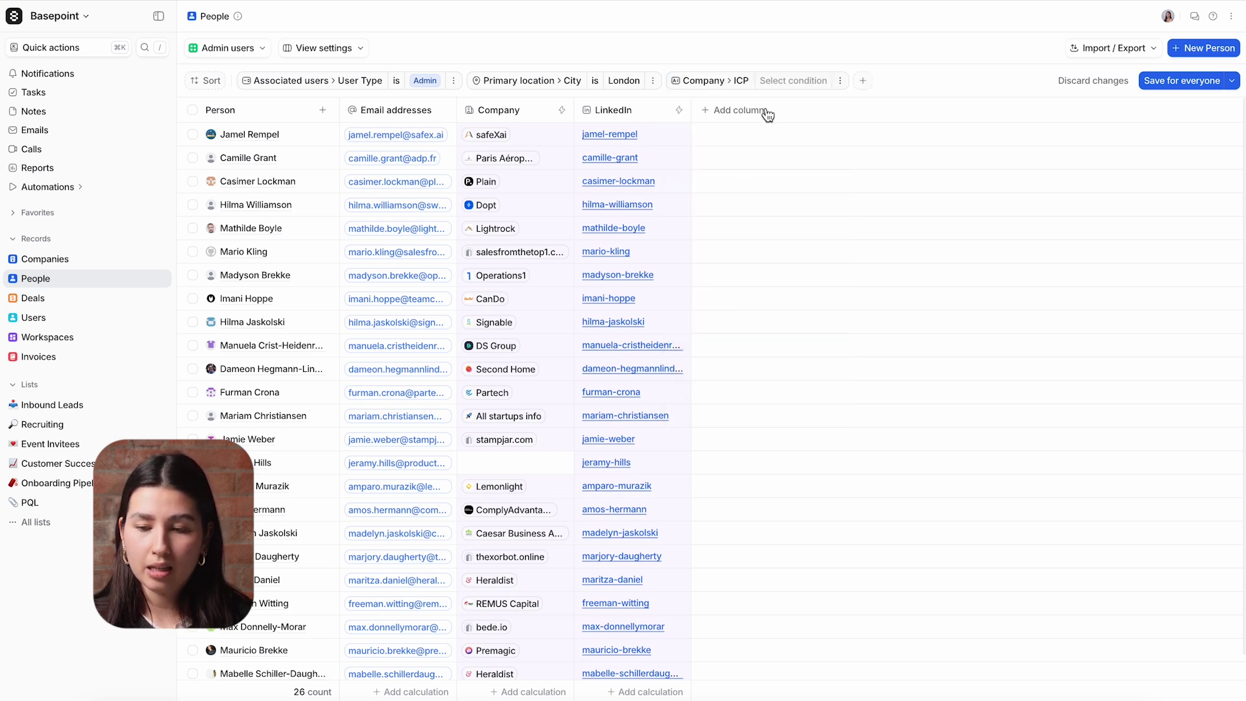
pyautogui.click(769, 83)
pyautogui.click(773, 192)
pyautogui.click(797, 82)
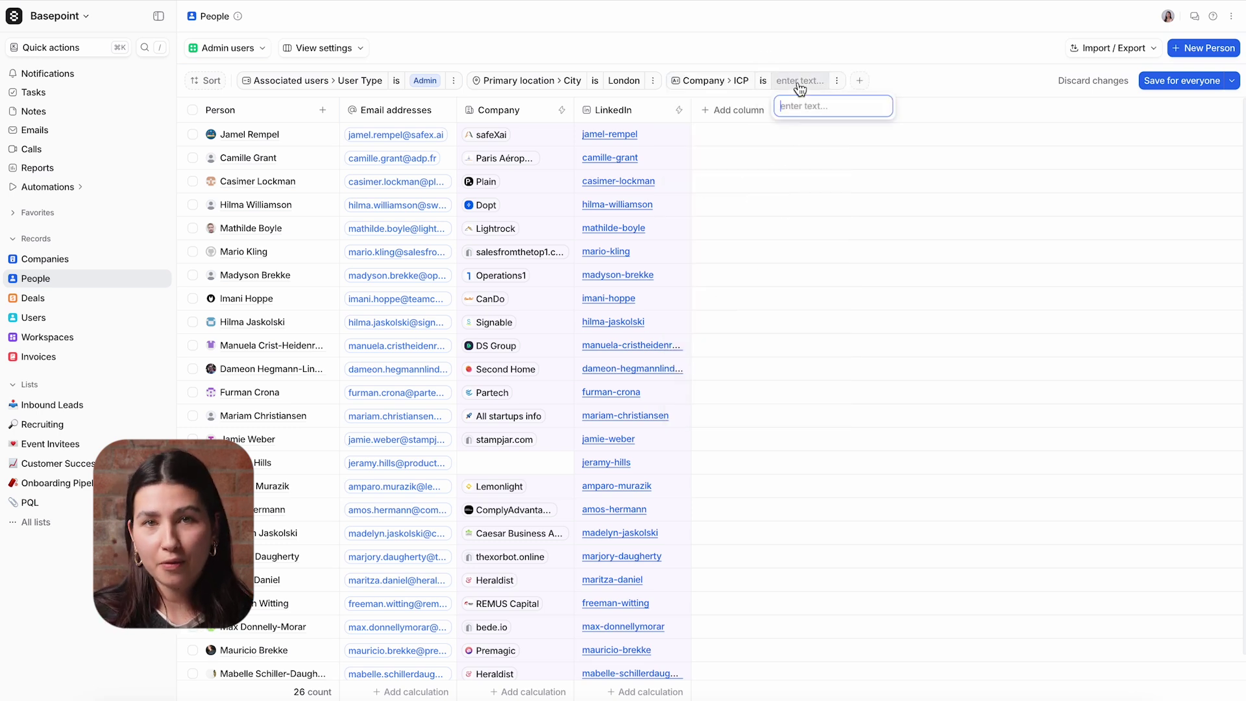
pyautogui.write('ICP')
pyautogui.click(1192, 80)
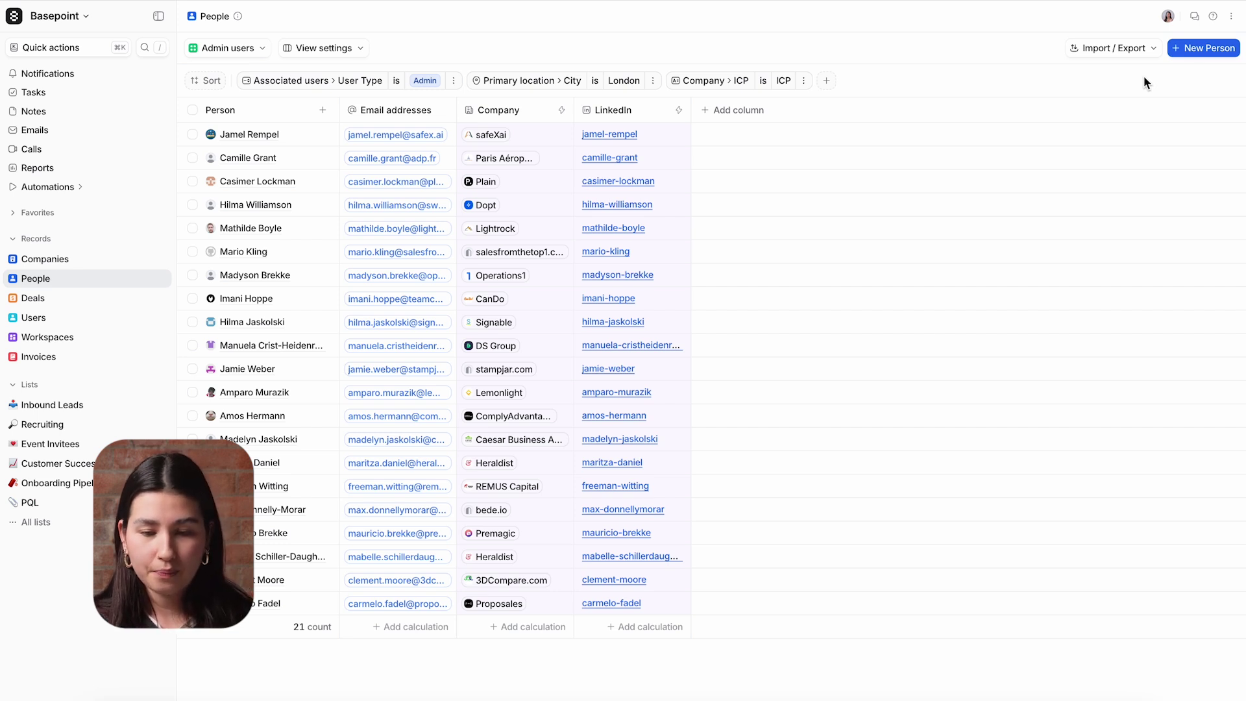
pyautogui.click(193, 111)
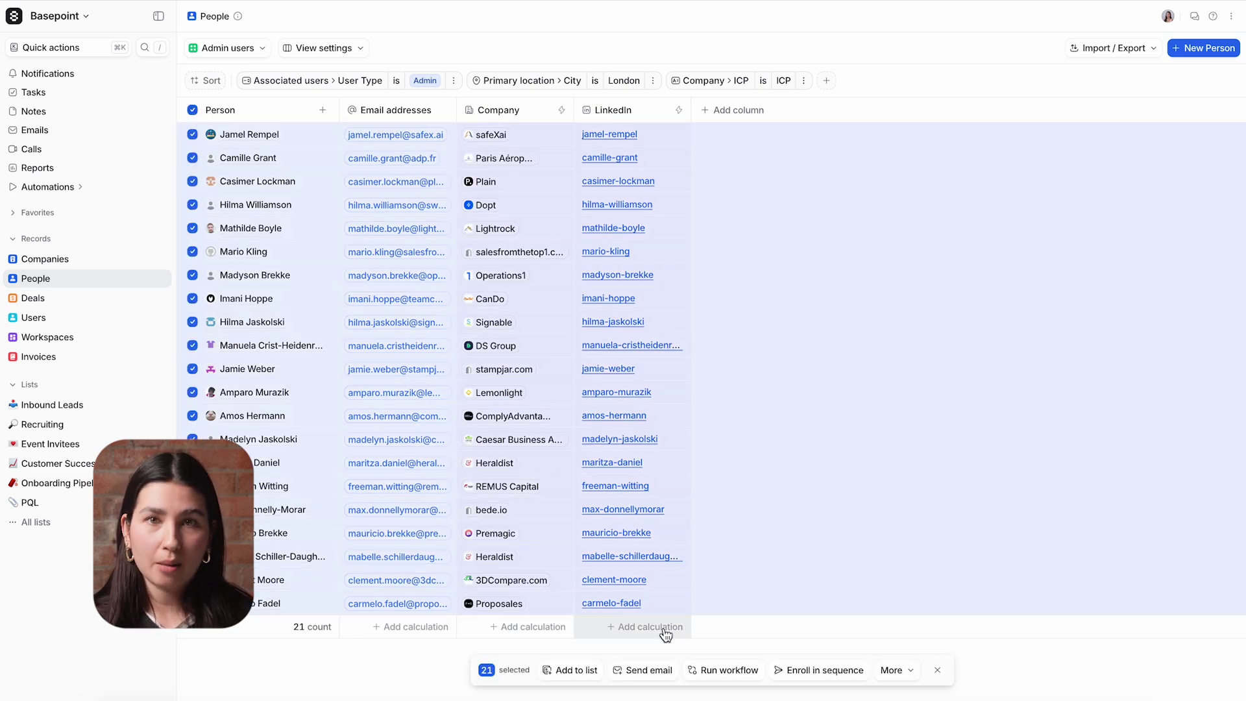
# Add the 21 selected admins to the Event Invitees list and open its stage board.
pyautogui.click(572, 670)
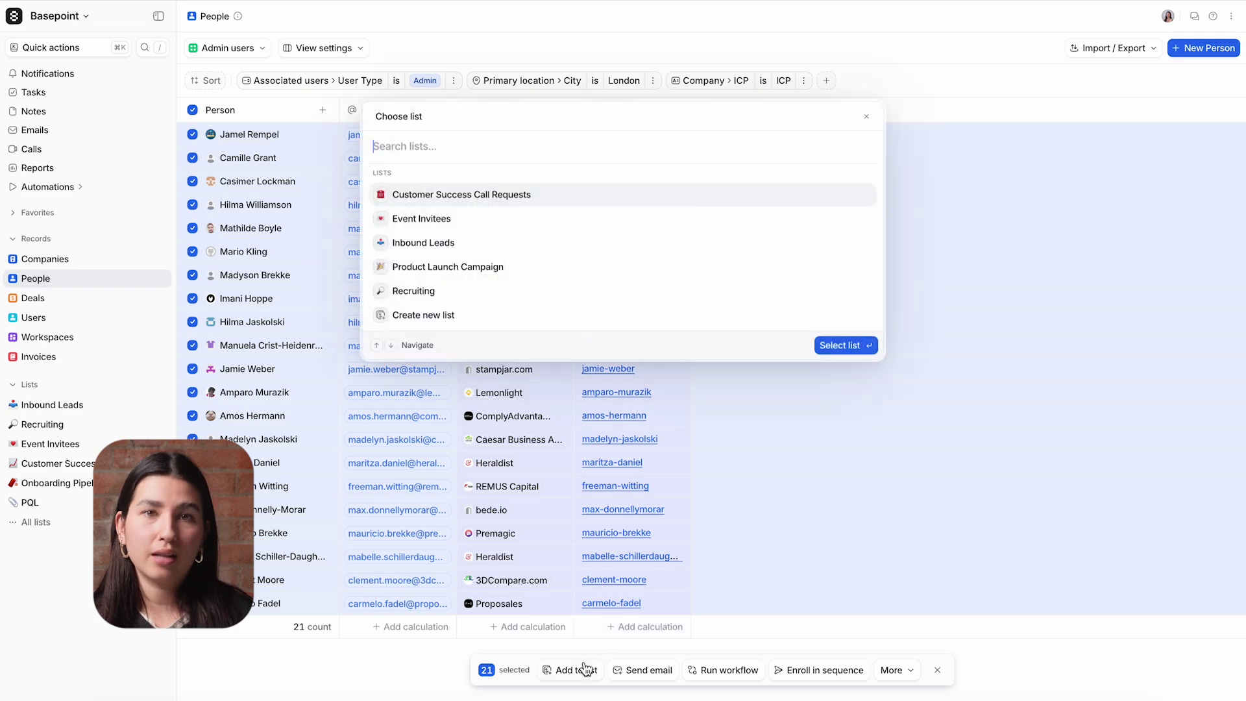
pyautogui.click(480, 218)
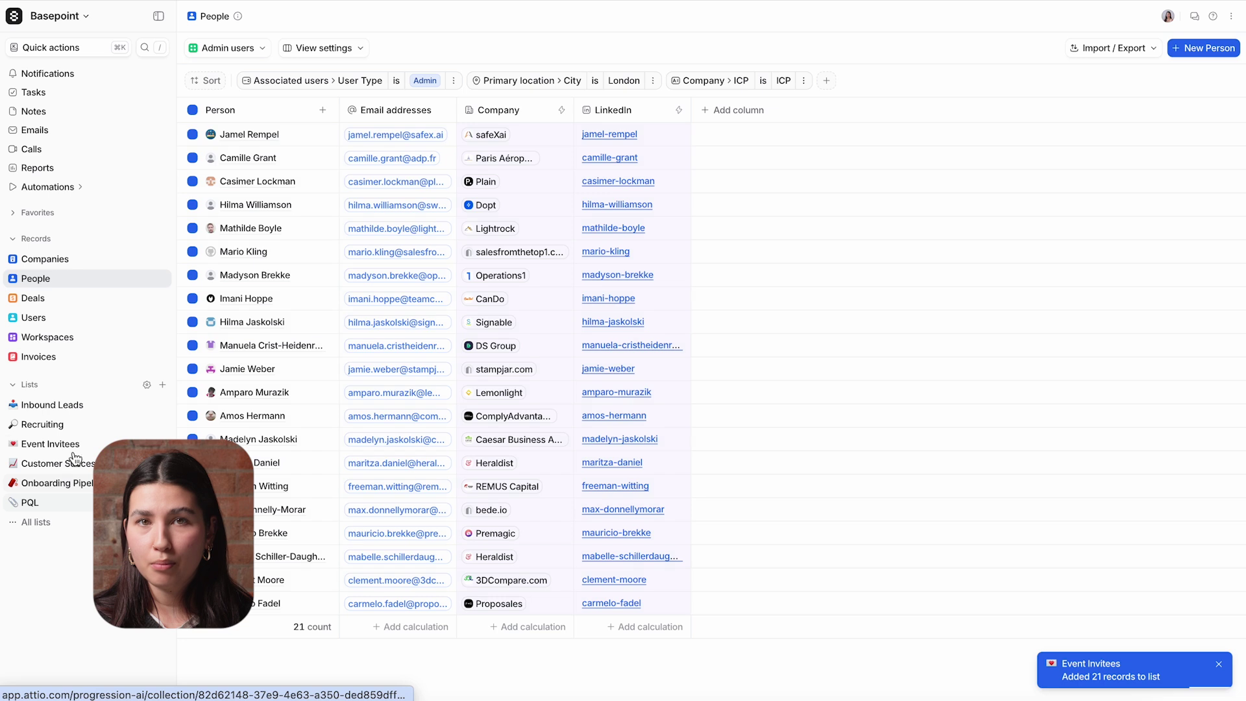
pyautogui.click(52, 443)
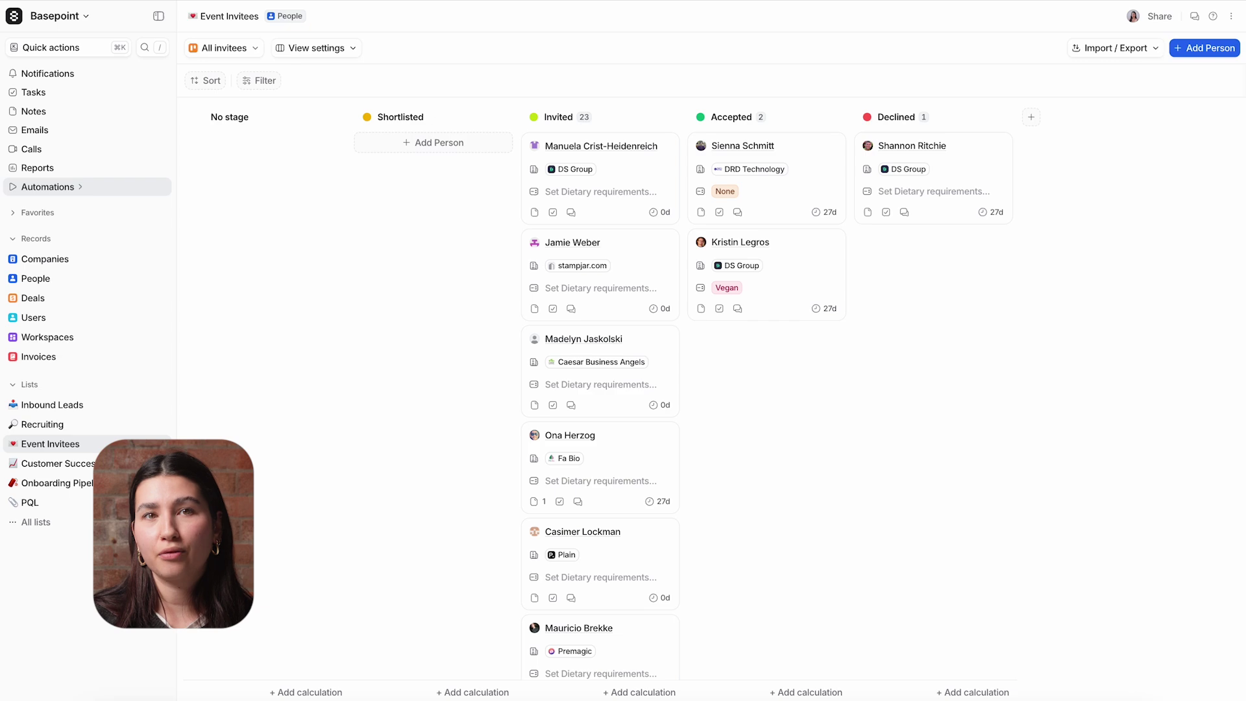
pyautogui.click(161, 386)
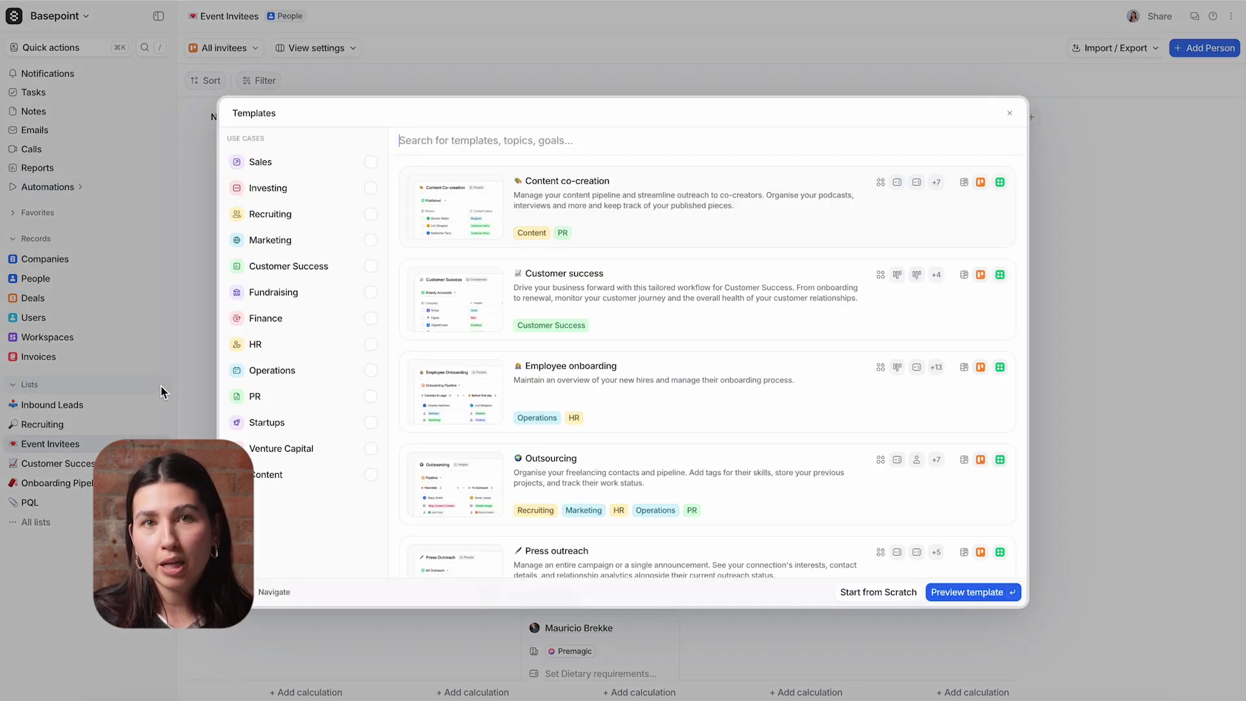
pyautogui.scroll(-3, 745, 343)
pyautogui.scroll(-5, 746, 344)
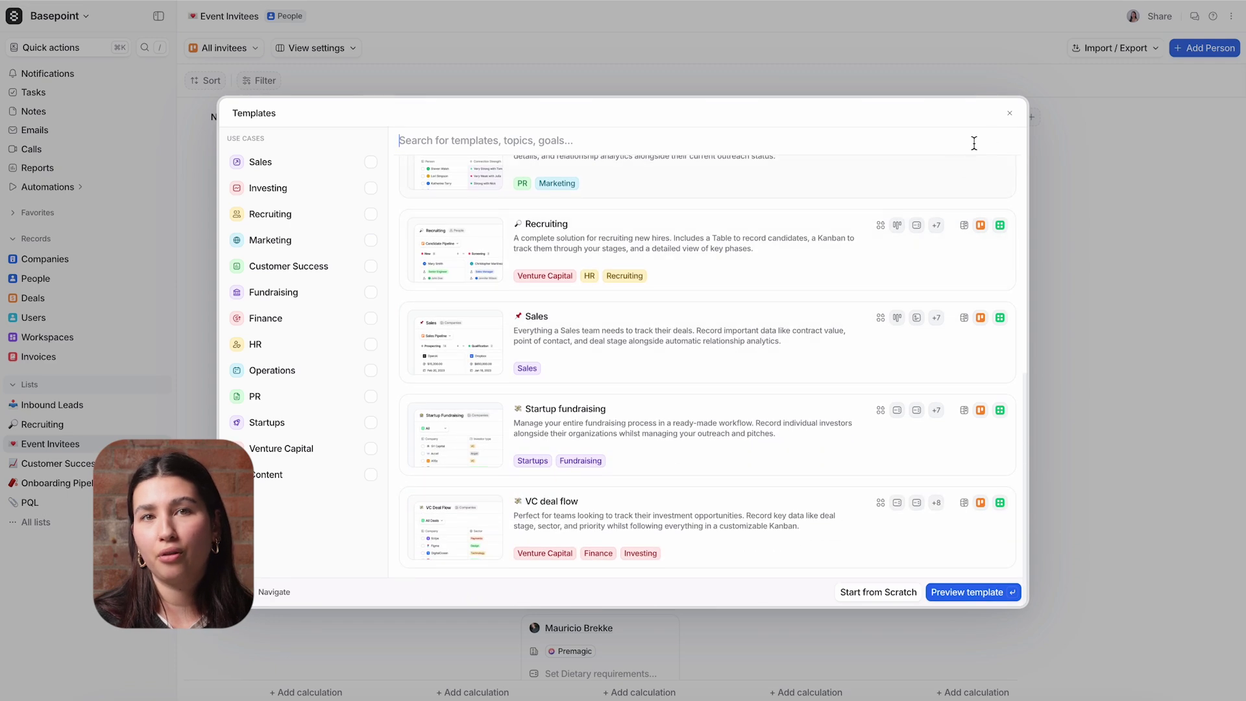
pyautogui.click(1010, 114)
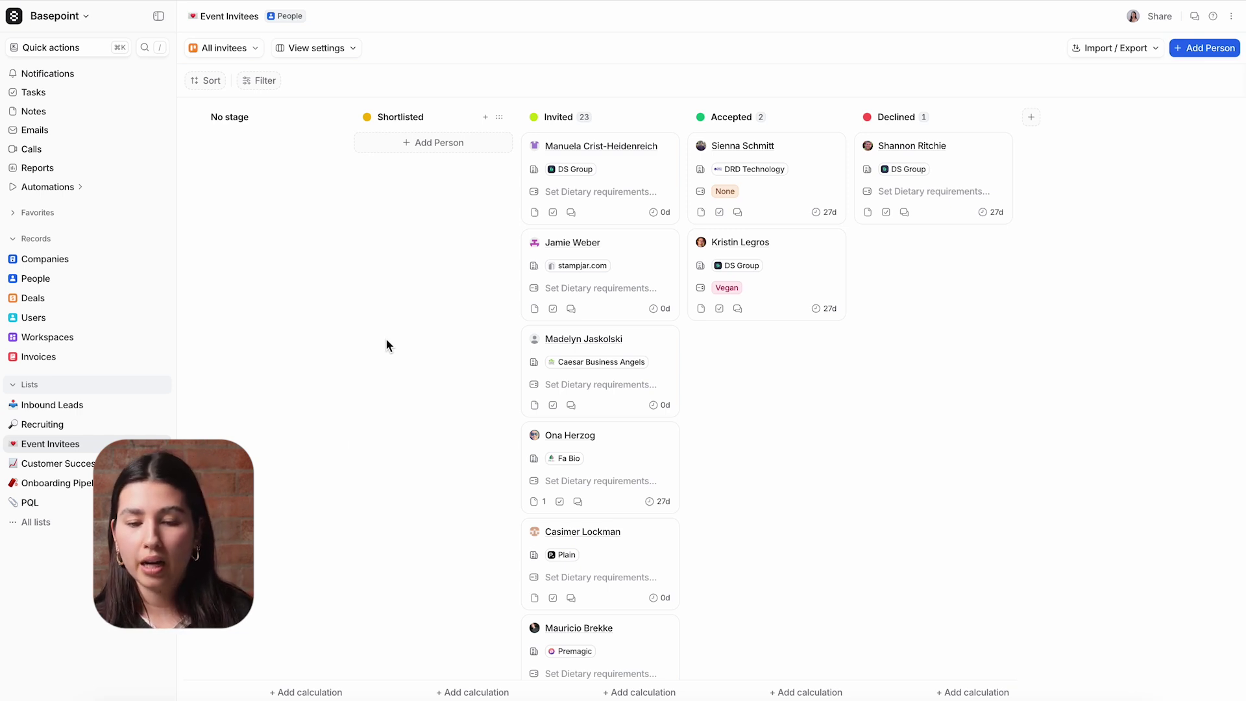
pyautogui.click(334, 57)
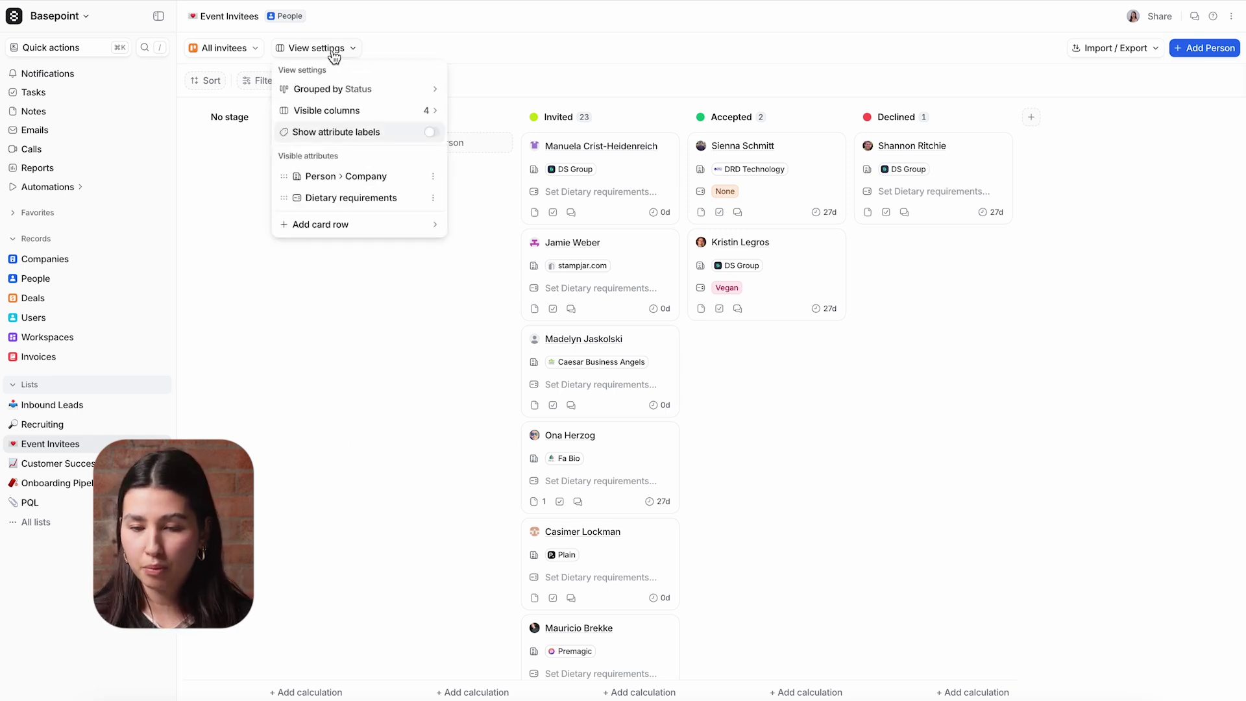
# Review the Dietary requirements card row option, then close the menu so cards show dietary requirements.
pyautogui.click(329, 223)
pyautogui.scroll(-5, 351, 308)
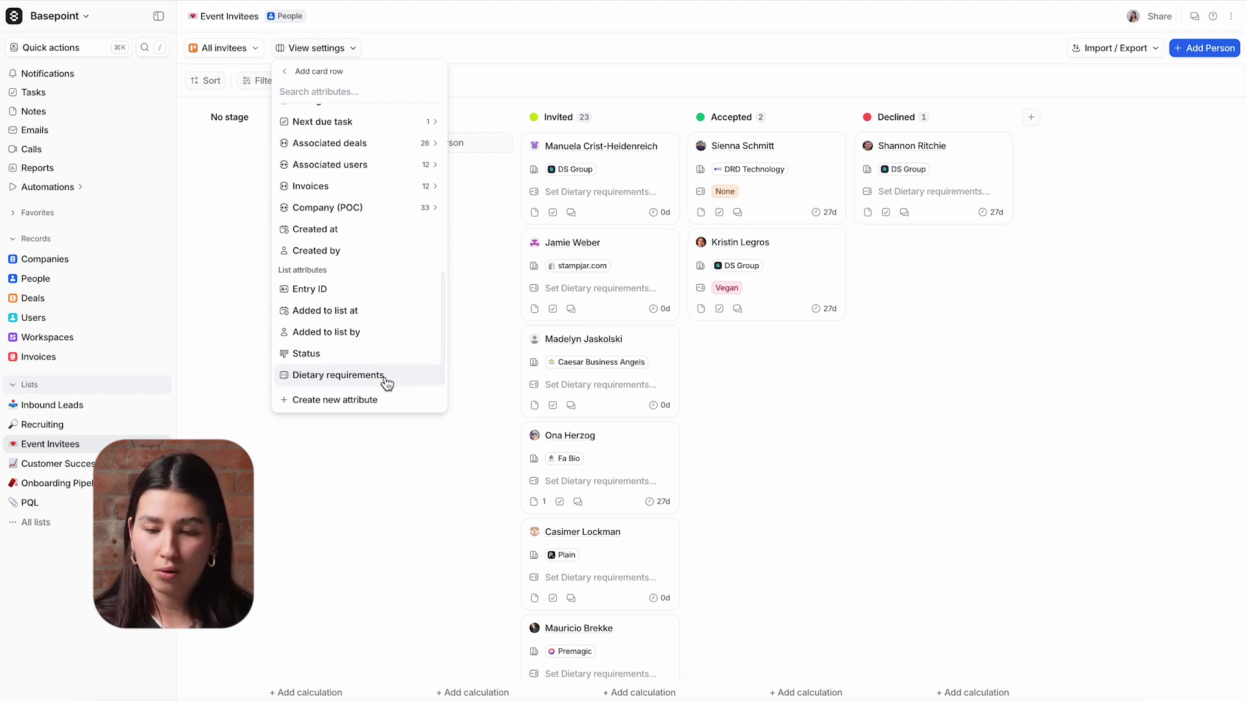
pyautogui.click(335, 458)
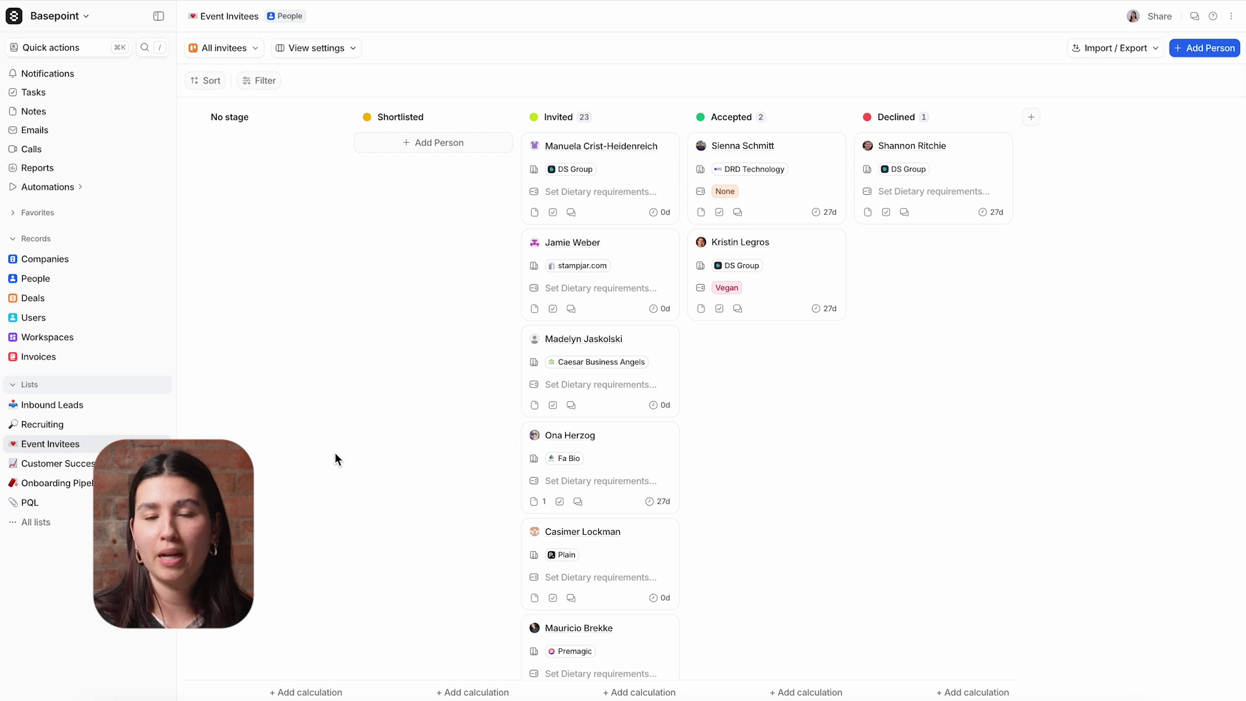
# Start a new blank workflow from Automations > Workflows.
pyautogui.click(65, 191)
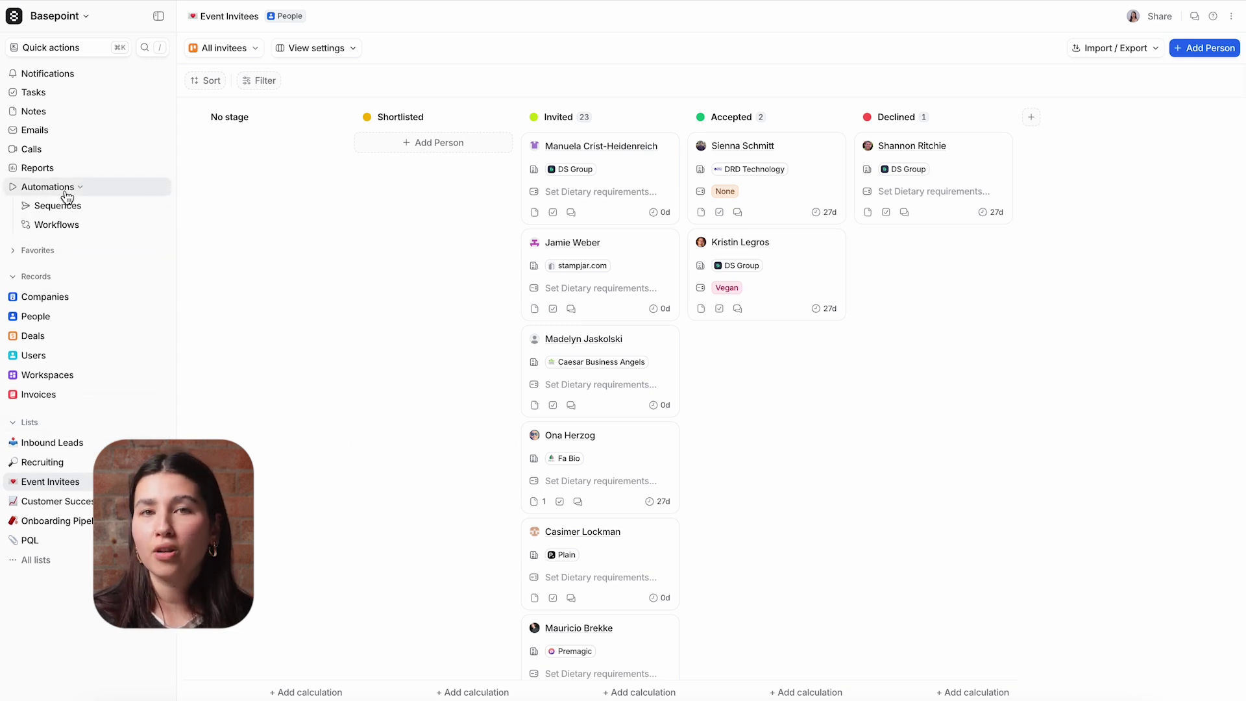
pyautogui.click(70, 227)
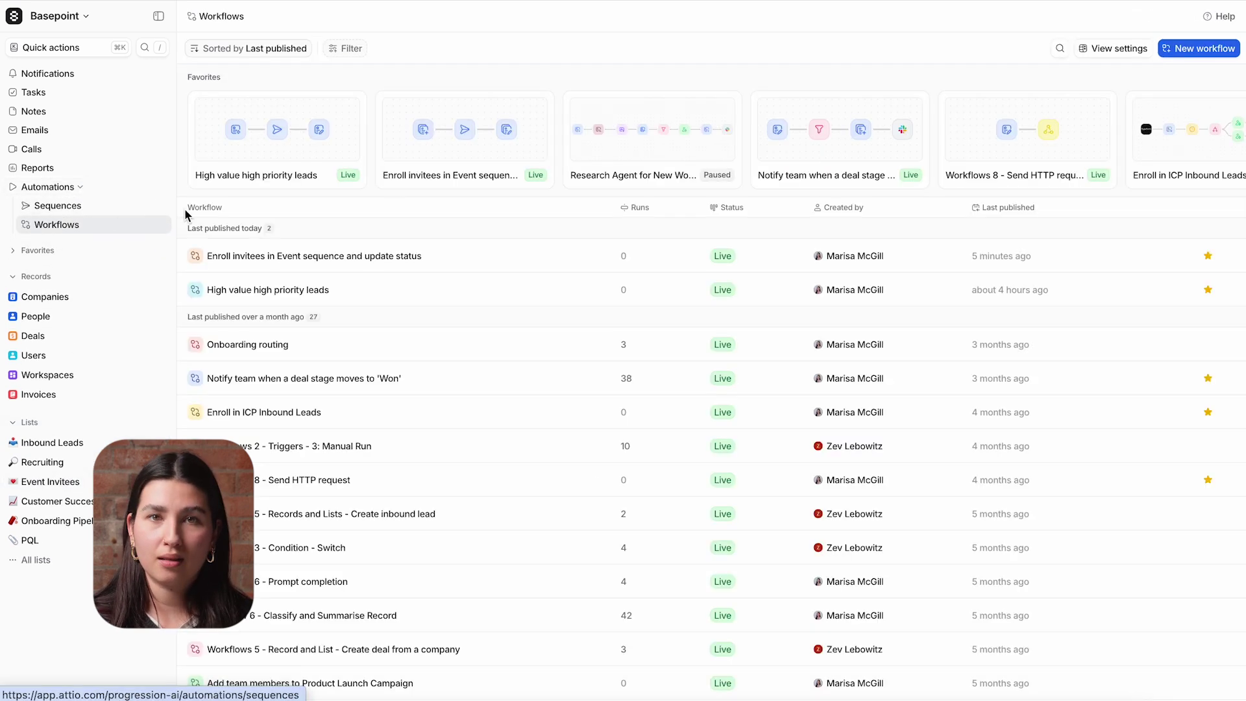
pyautogui.click(1197, 49)
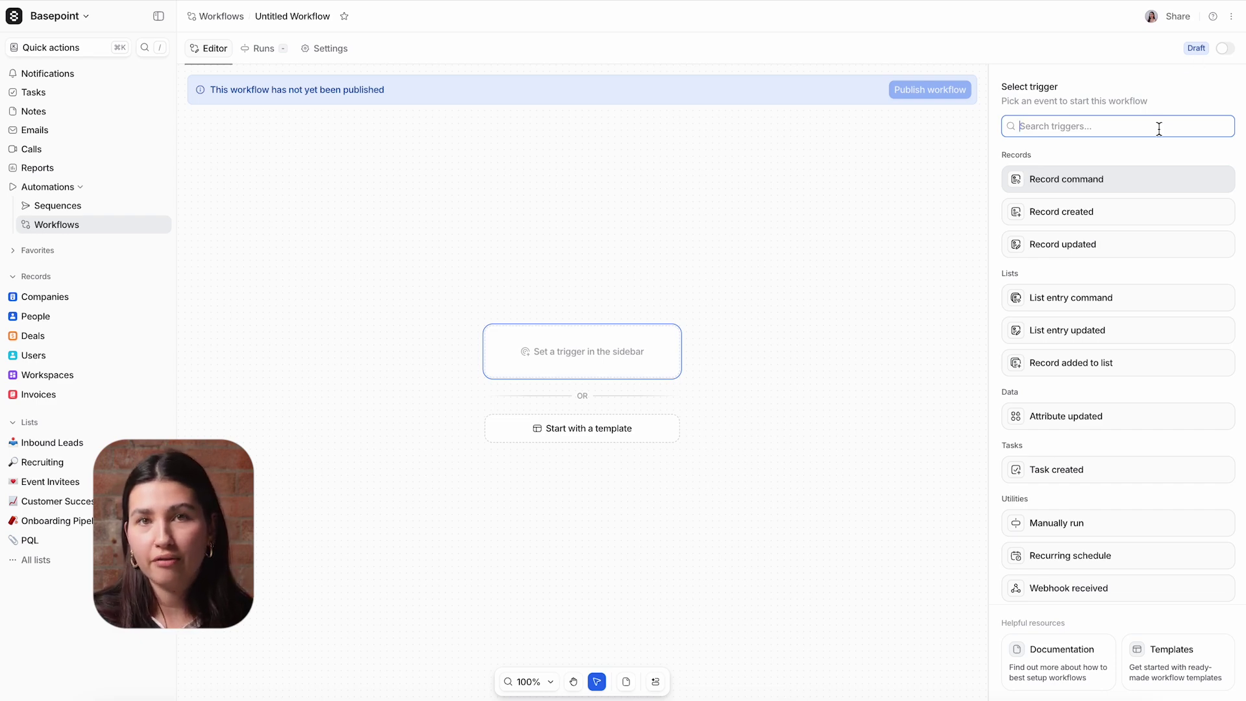
# Set Record command as the workflow trigger and browse the blocks available for the next step.
pyautogui.click(1124, 183)
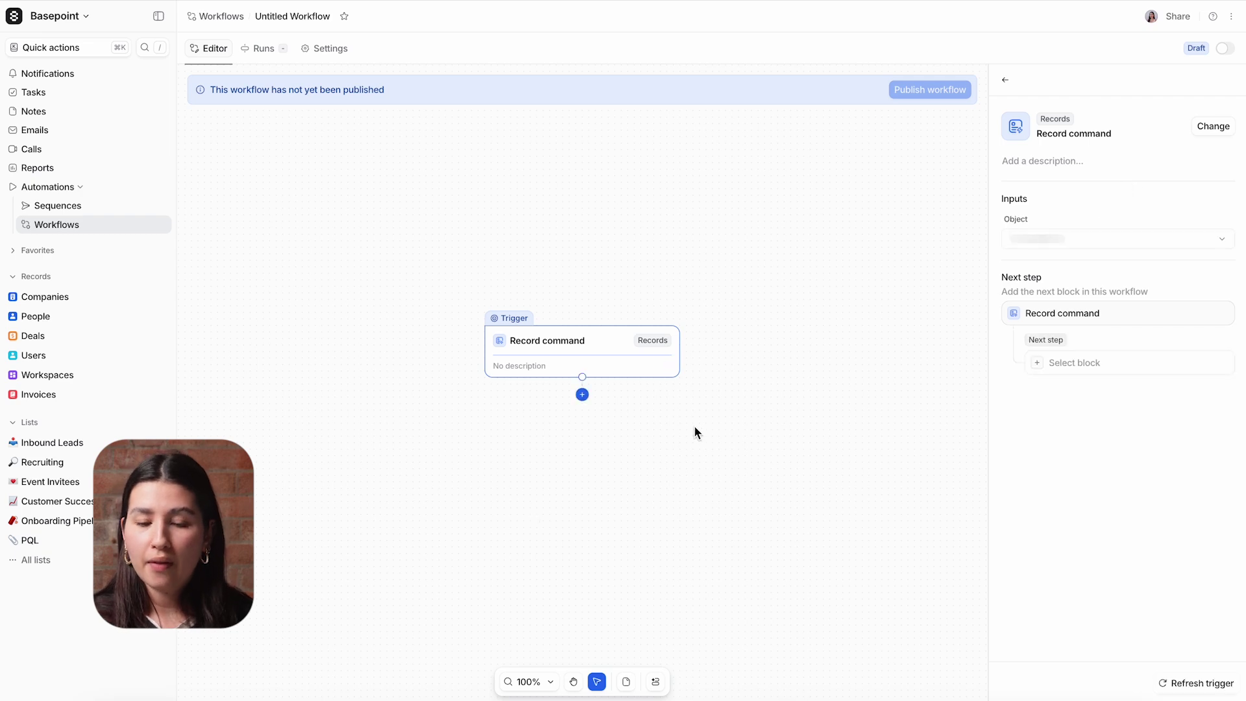
pyautogui.click(581, 392)
pyautogui.scroll(-5, 1103, 485)
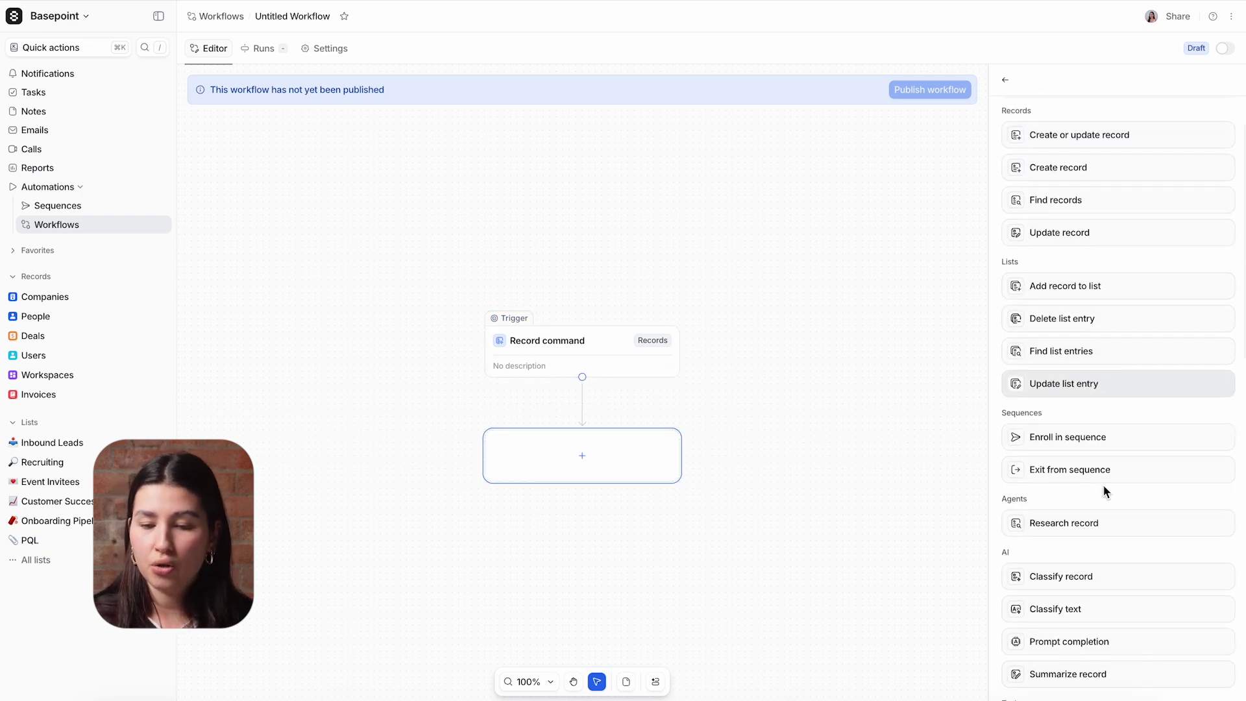
pyautogui.scroll(-10, 1102, 485)
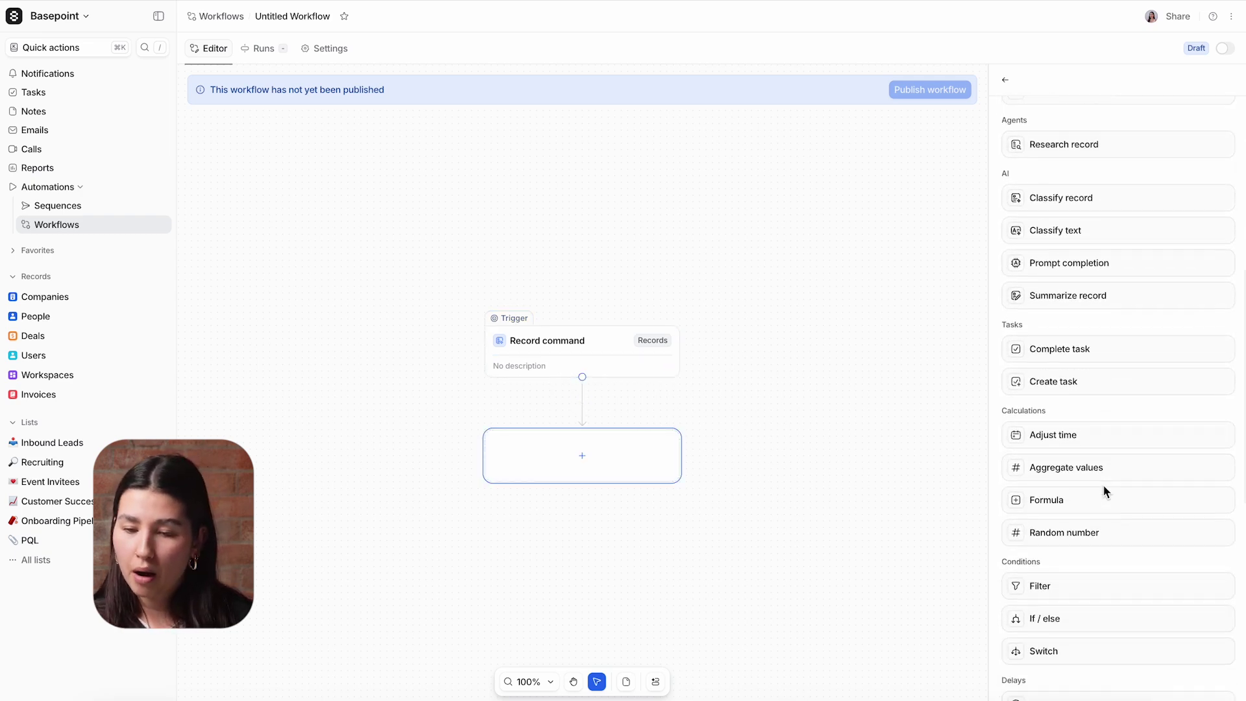
pyautogui.scroll(-3, 1102, 490)
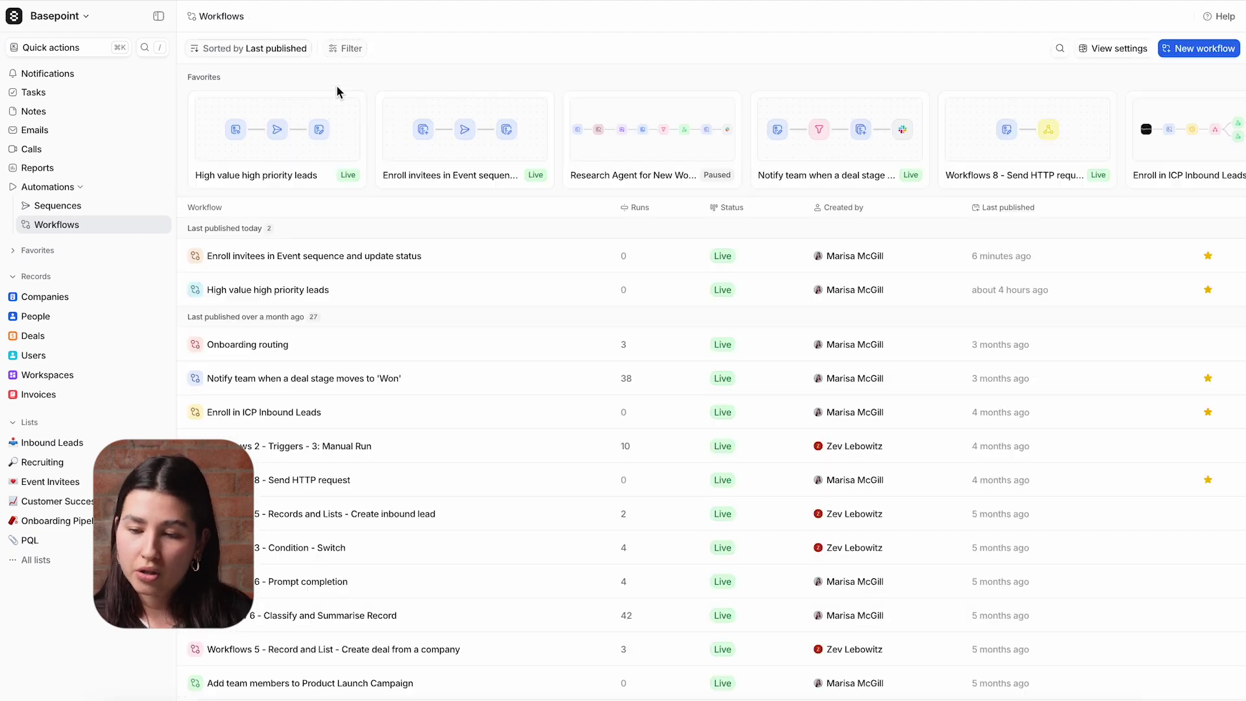
# Open the Enroll invitees workflow and inspect its Trigger, Enroll in sequence and Update list entry steps.
pyautogui.click(414, 134)
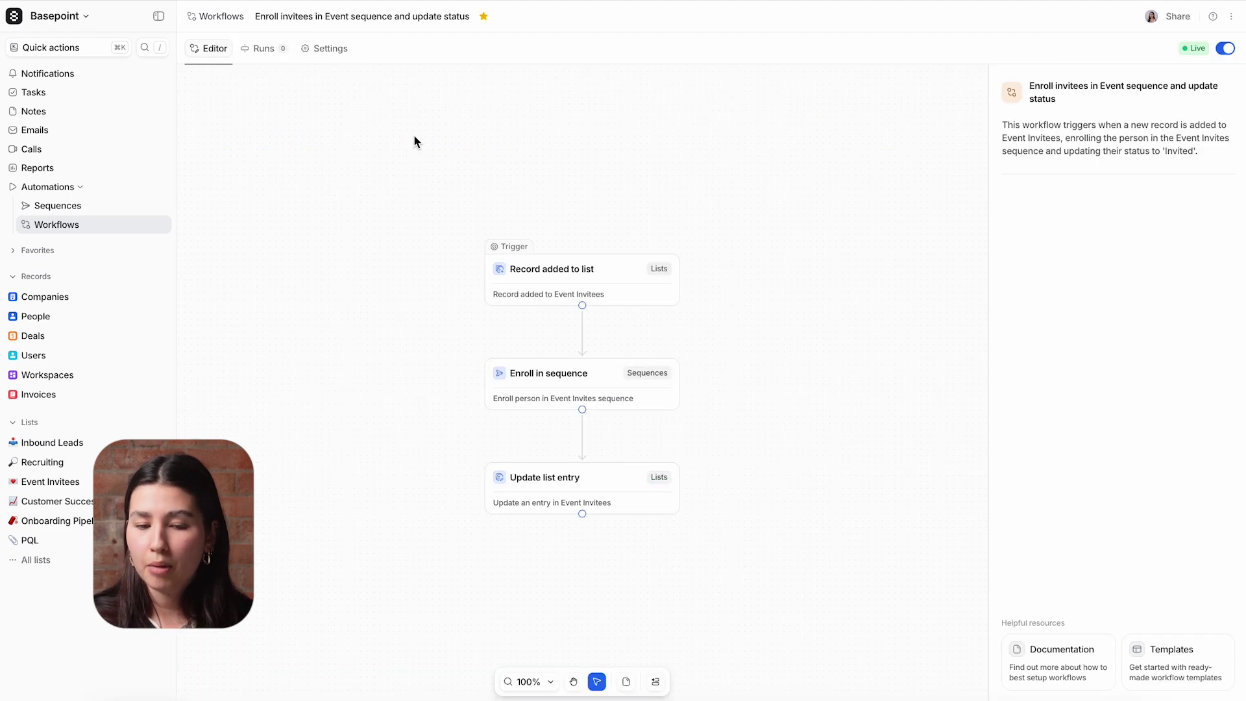
pyautogui.click(531, 285)
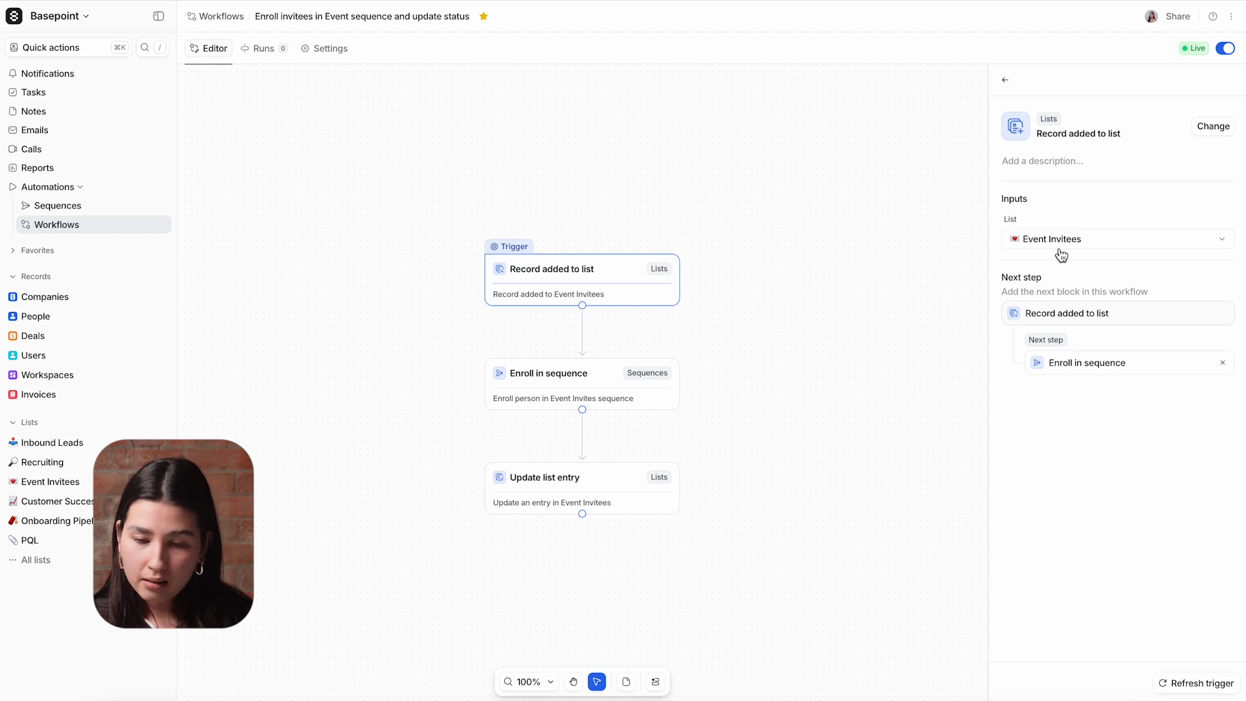
pyautogui.click(596, 386)
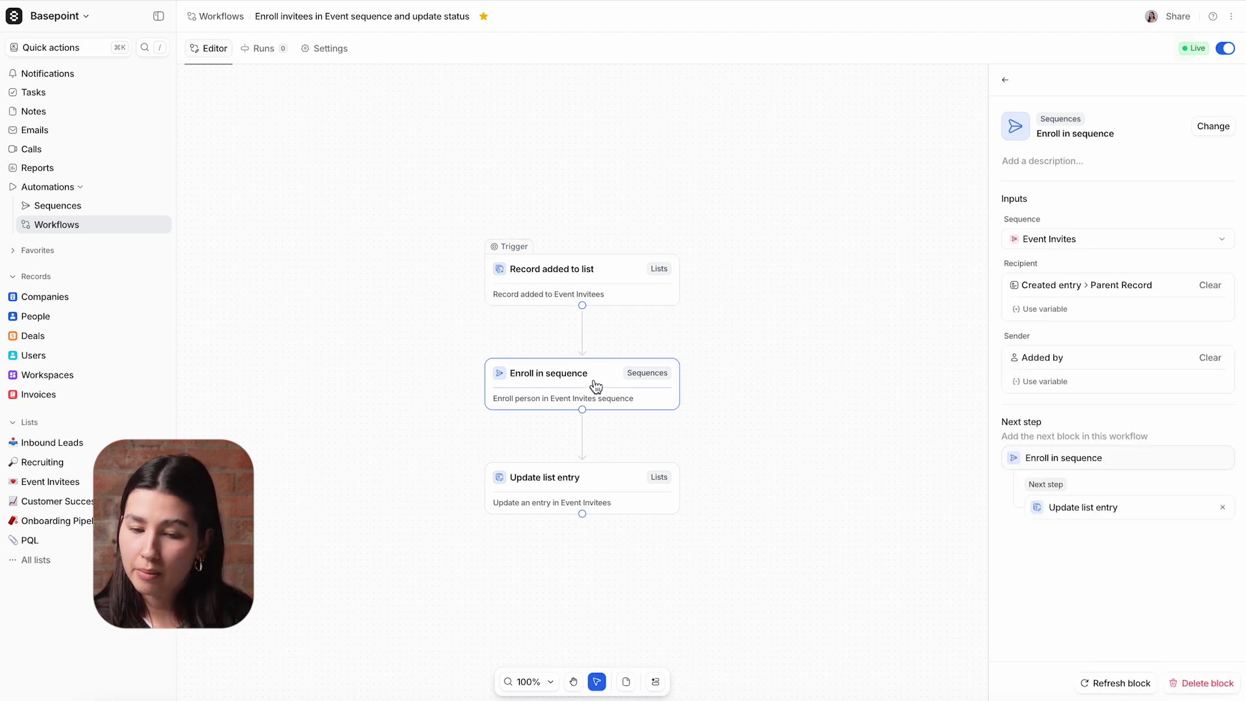
pyautogui.click(597, 504)
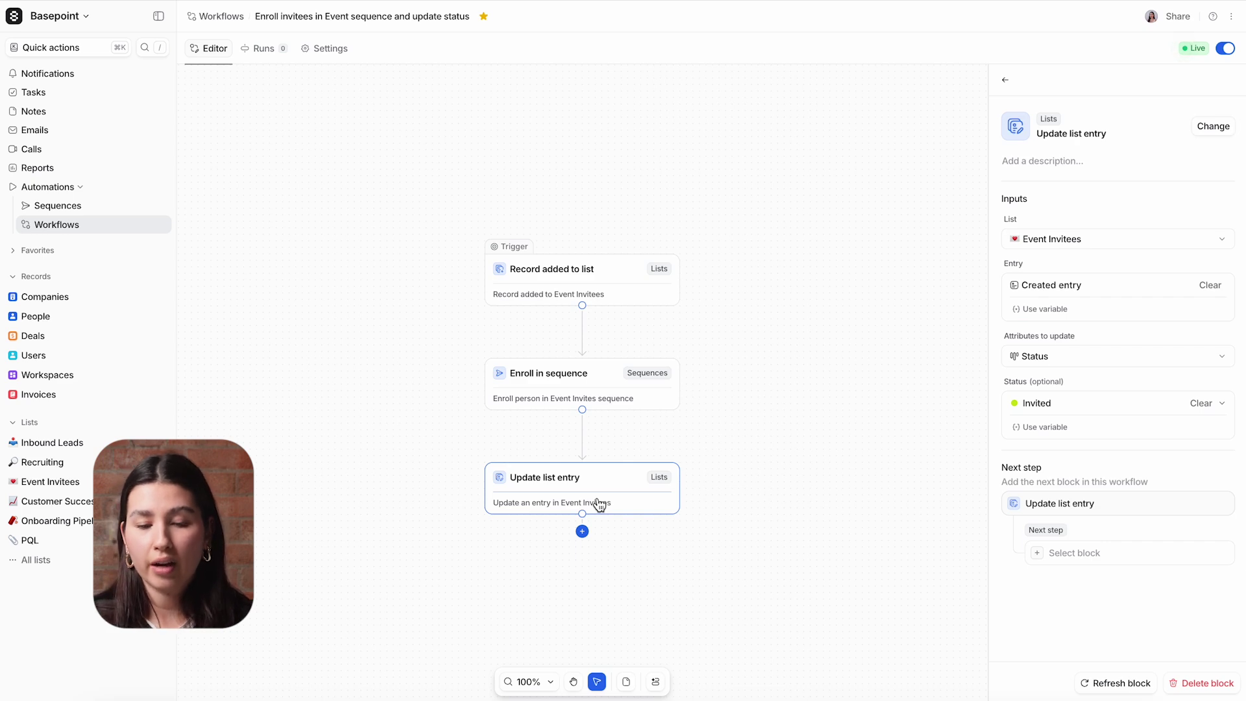
pyautogui.click(136, 207)
# Open the Event Invites sequence and read from the Step 1 invitation email down to the Step 2 reminder.
pyautogui.click(256, 154)
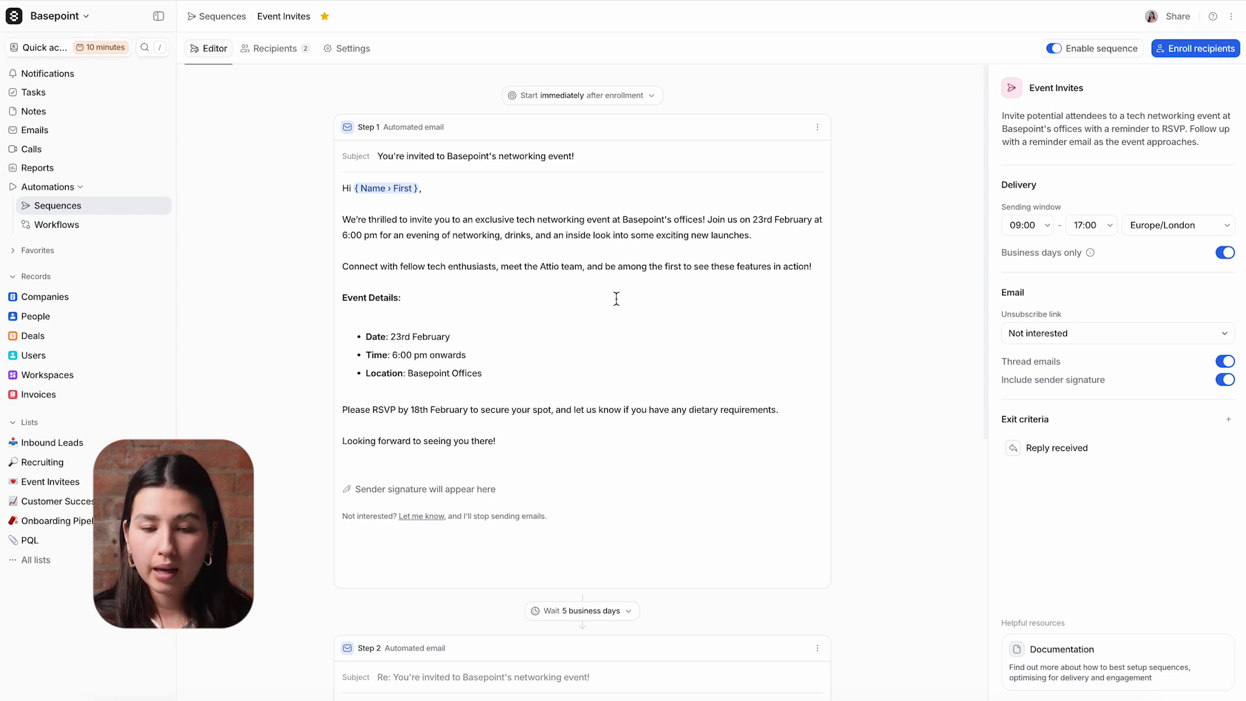
pyautogui.scroll(-7, 616, 298)
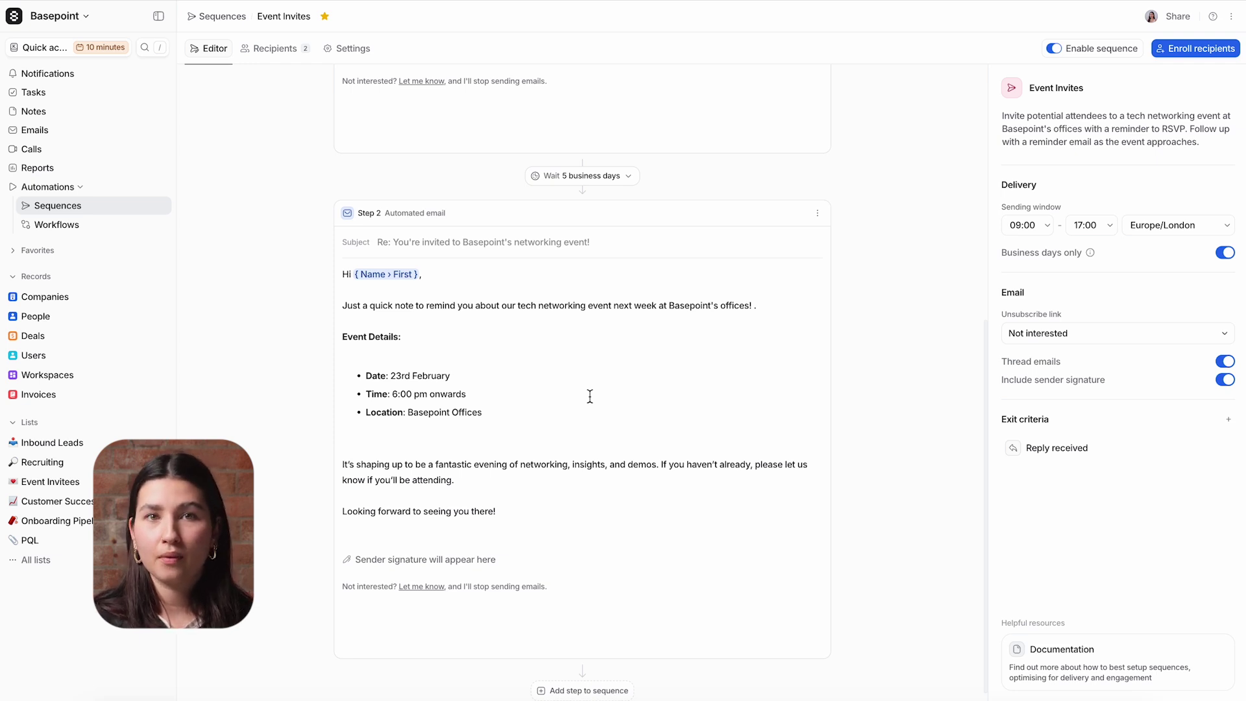
pyautogui.click(123, 169)
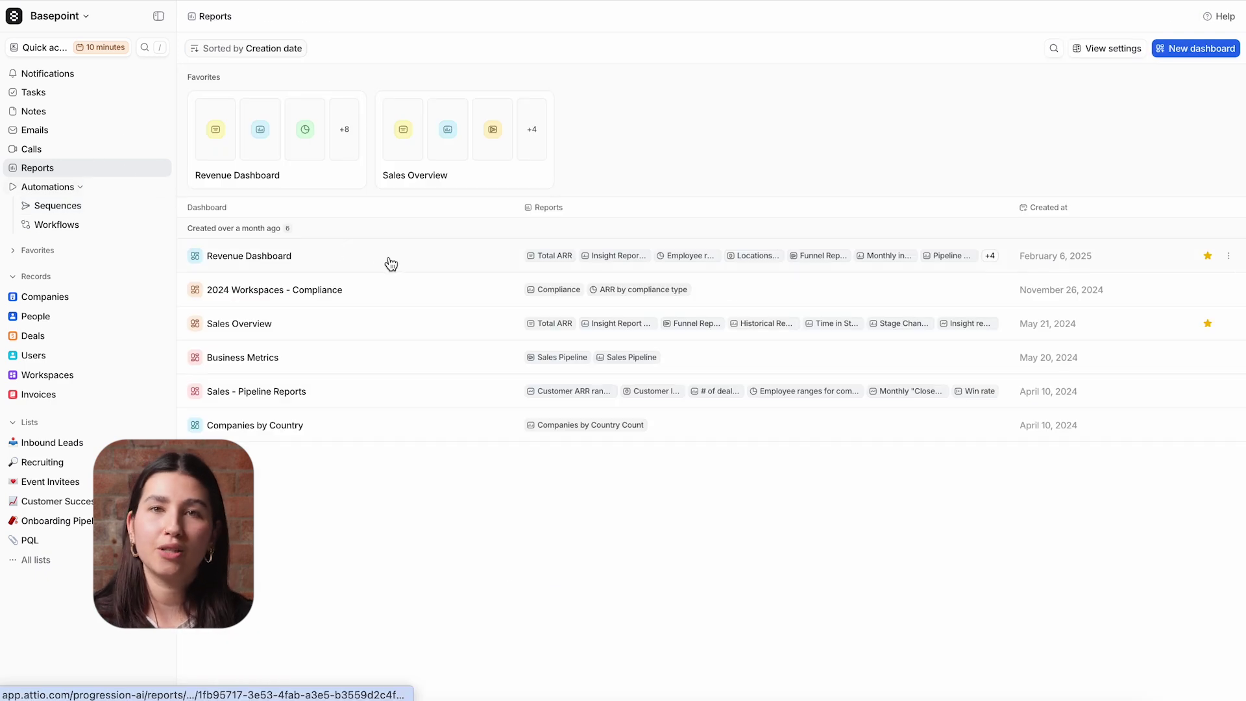
# Open the Revenue Dashboard and start a new report to see the report type choices.
pyautogui.click(411, 255)
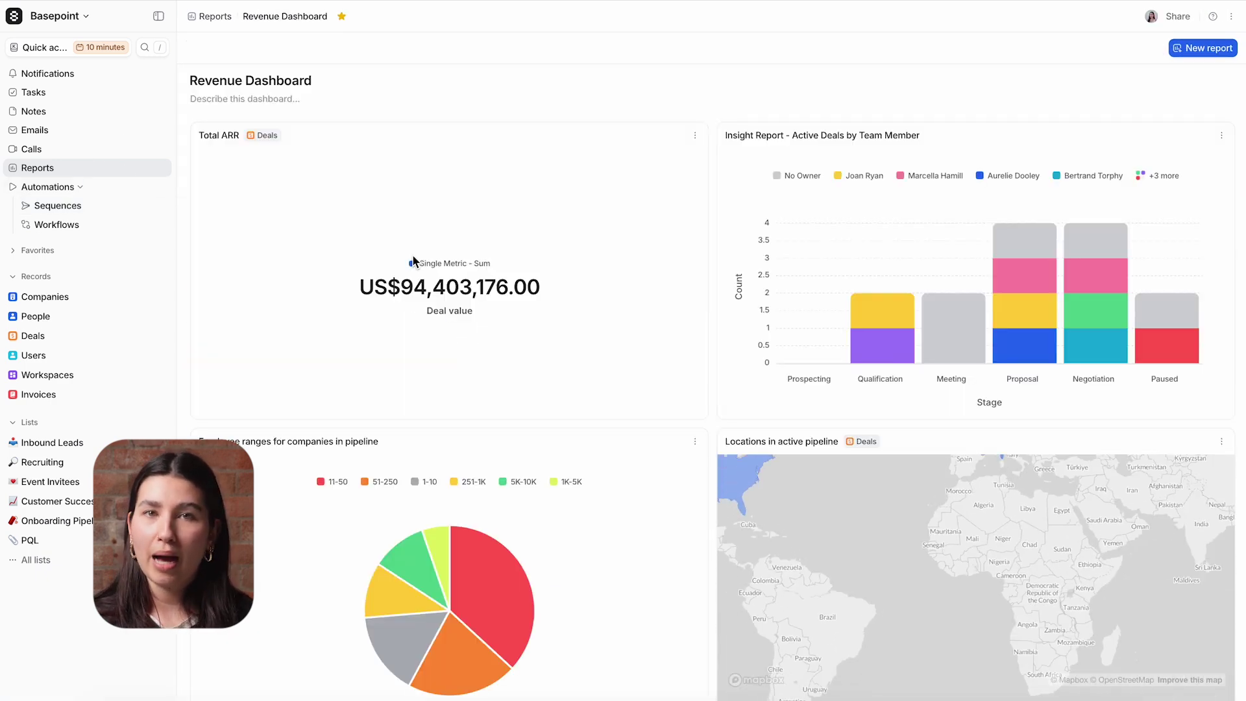
pyautogui.click(1217, 52)
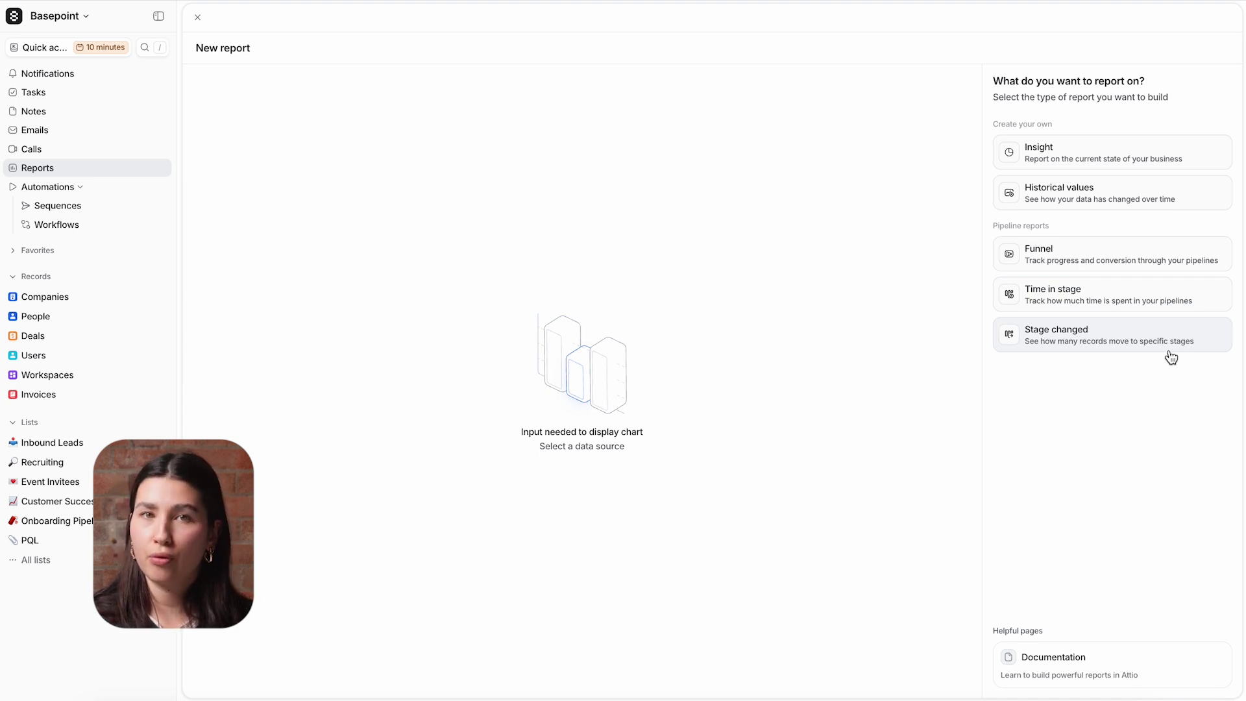
pyautogui.click(197, 18)
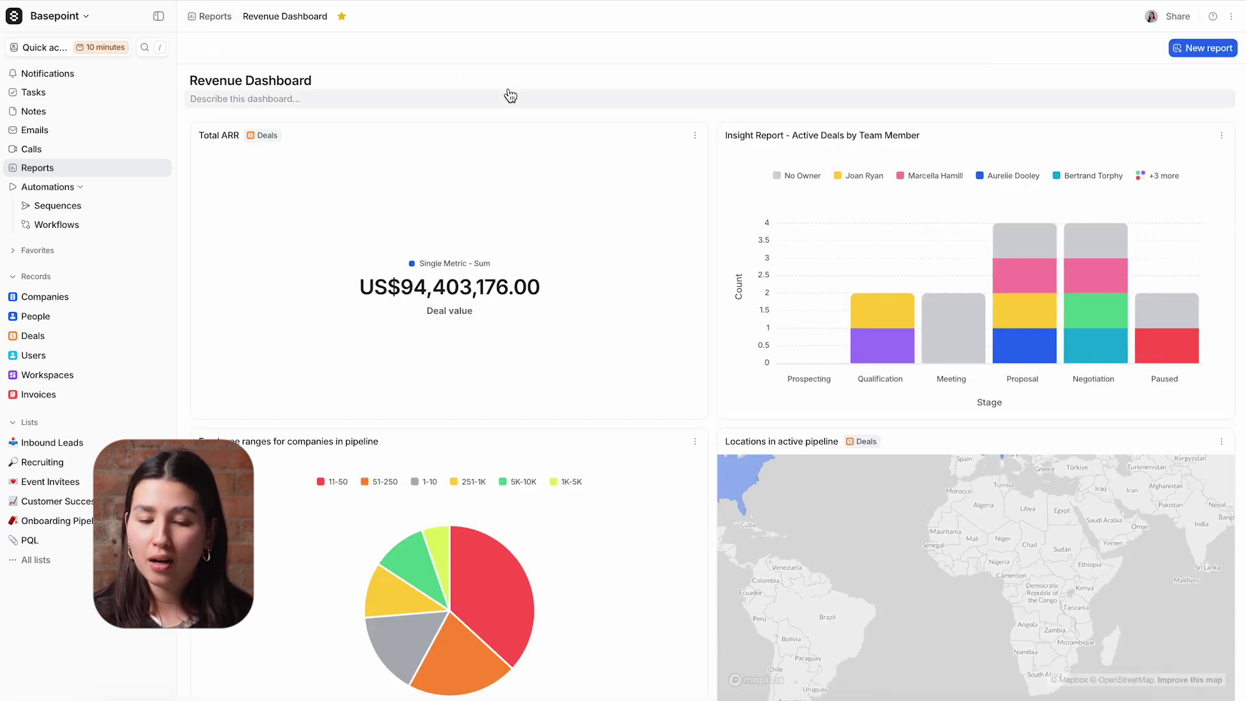
# Scroll the Revenue Dashboard past the funnel, inbound leads and workspace charts to Total paid invoices YTD.
pyautogui.scroll(-2, 510, 96)
pyautogui.scroll(-2, 508, 88)
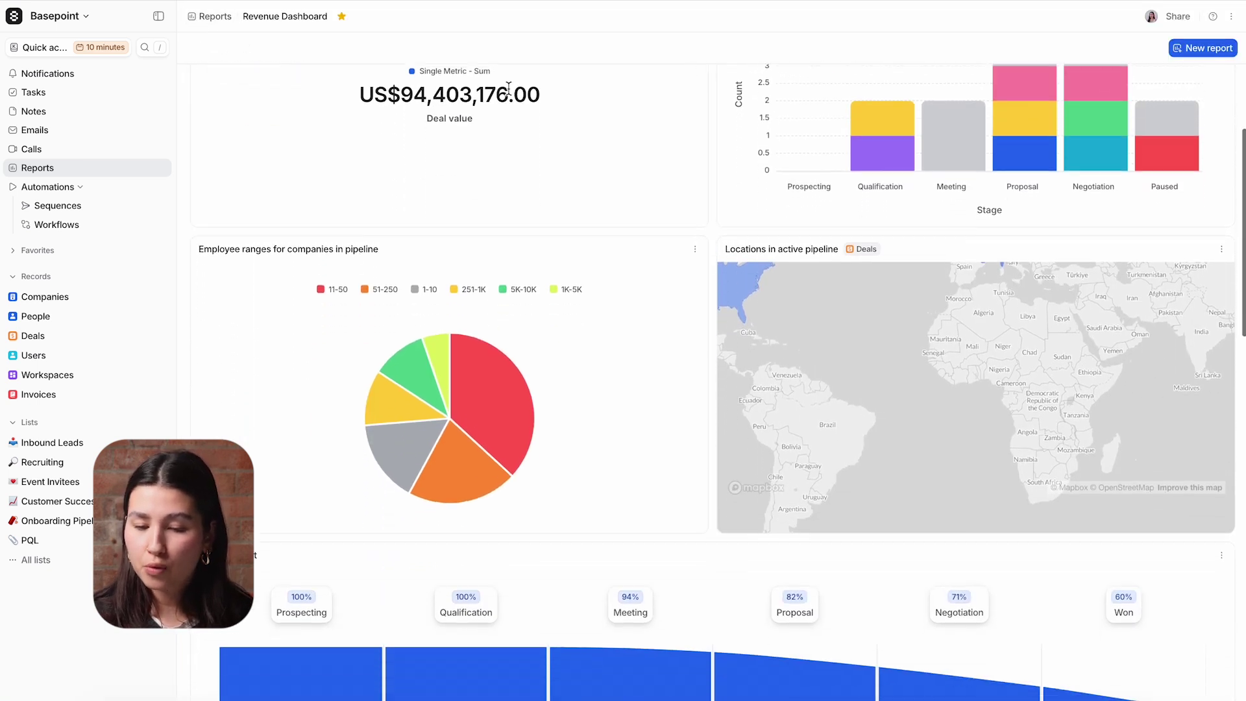
pyautogui.scroll(-2, 508, 87)
pyautogui.scroll(-3, 558, 214)
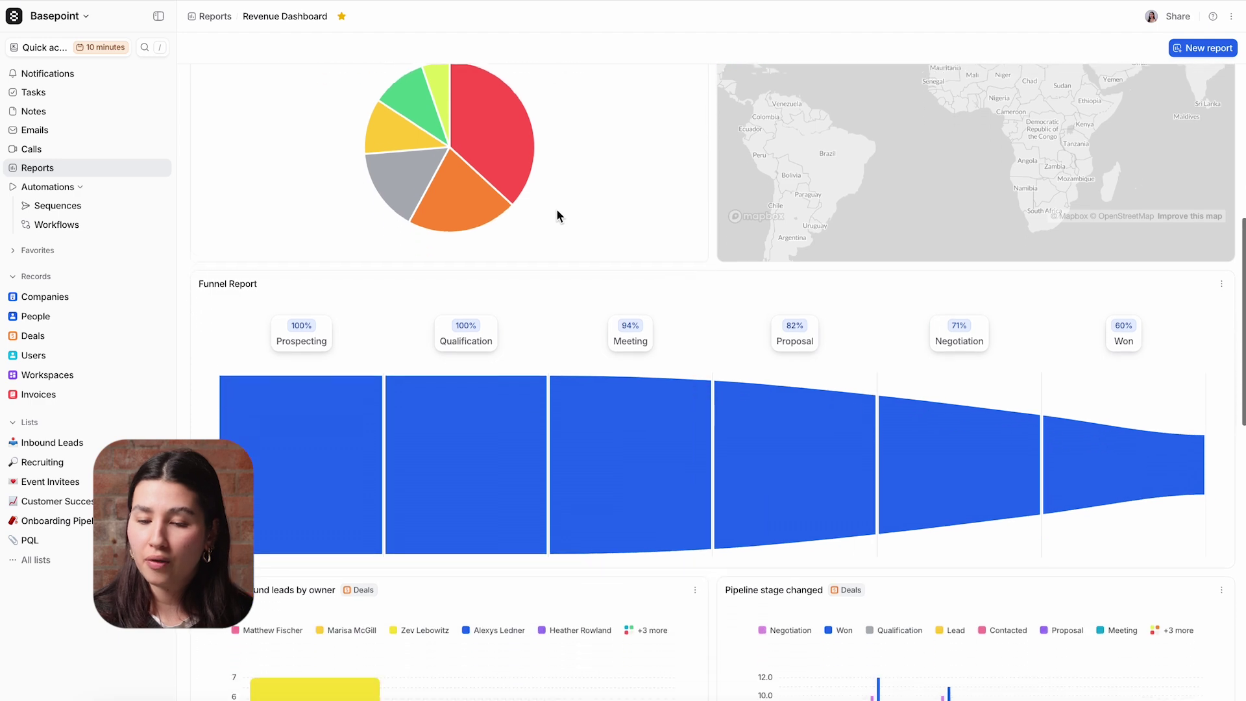
pyautogui.scroll(-3, 556, 210)
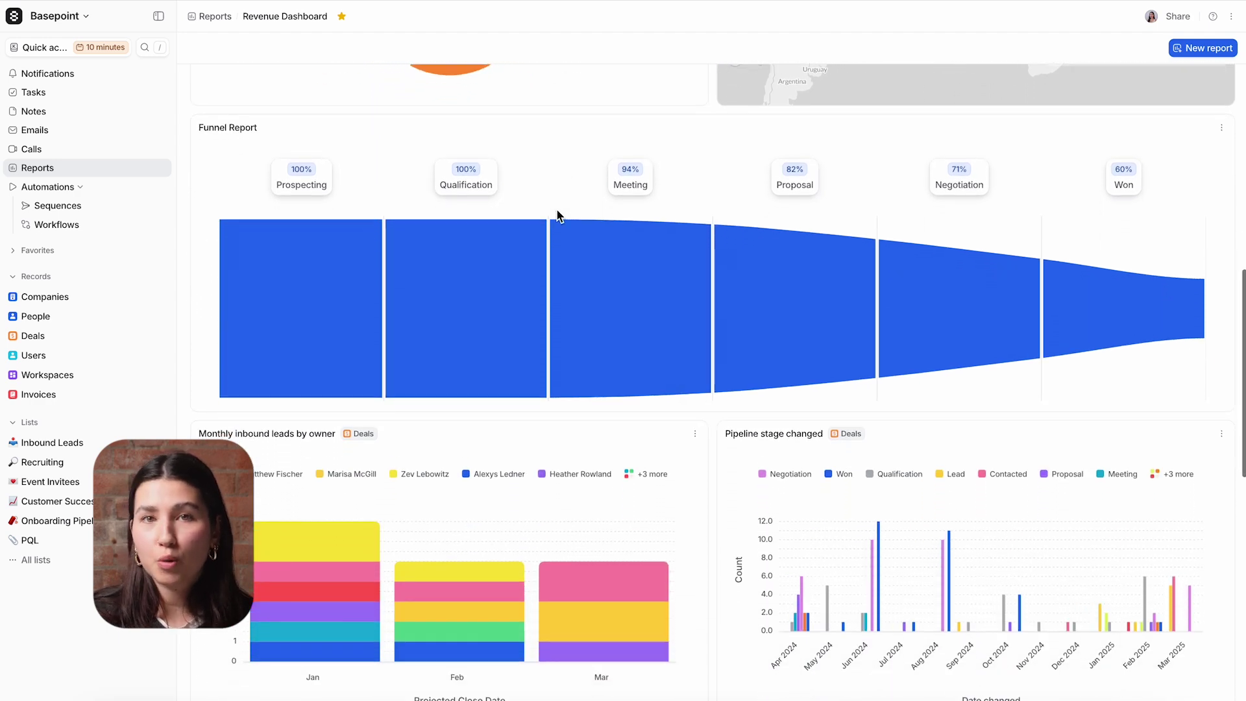
pyautogui.scroll(-4, 556, 215)
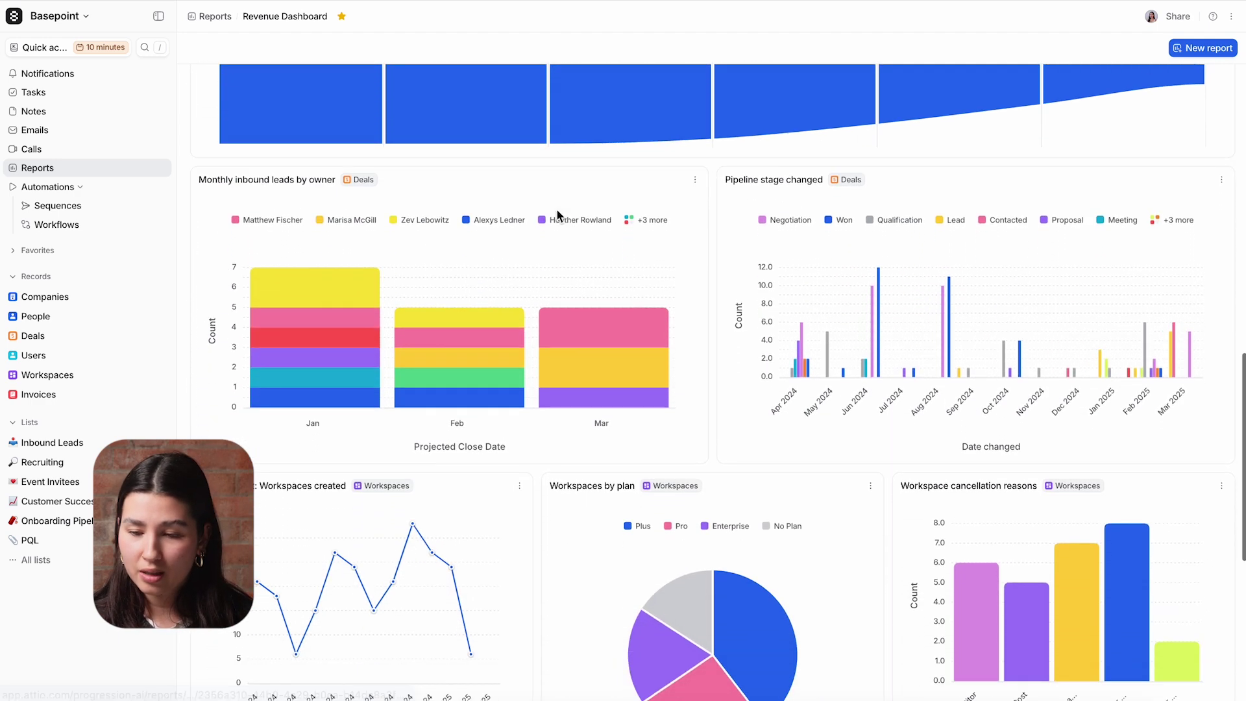
pyautogui.scroll(-3, 557, 213)
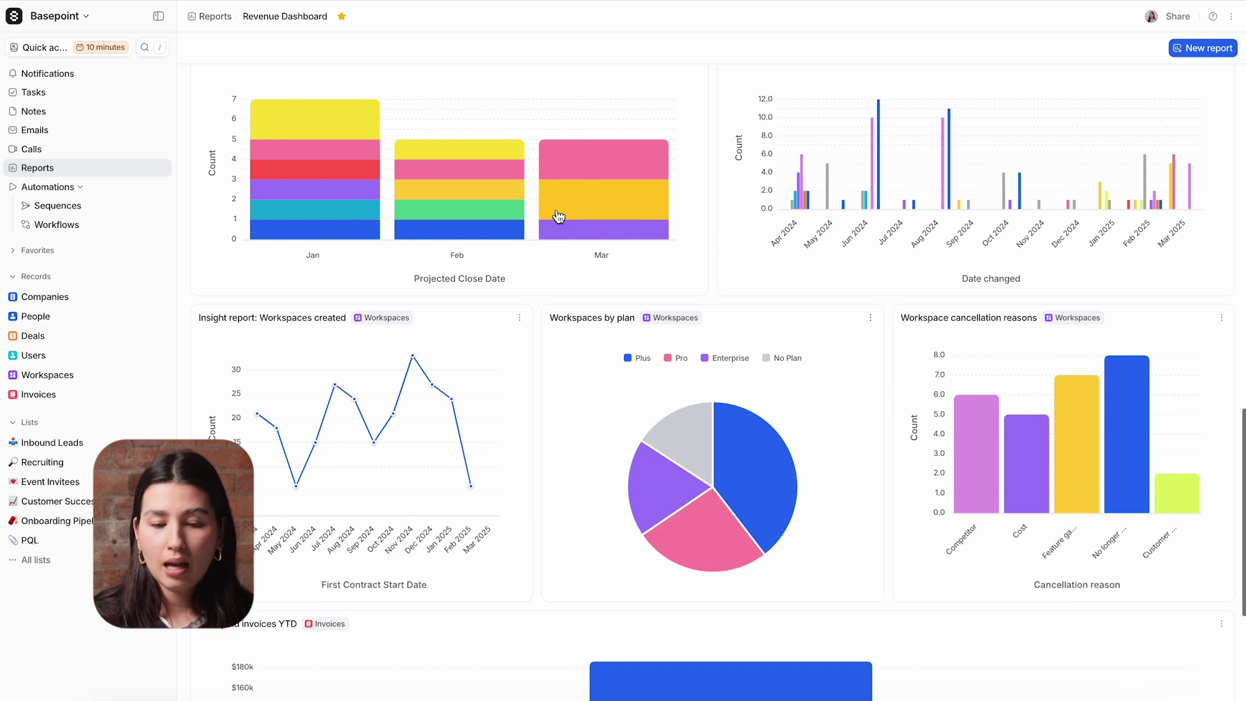
pyautogui.scroll(-4, 557, 215)
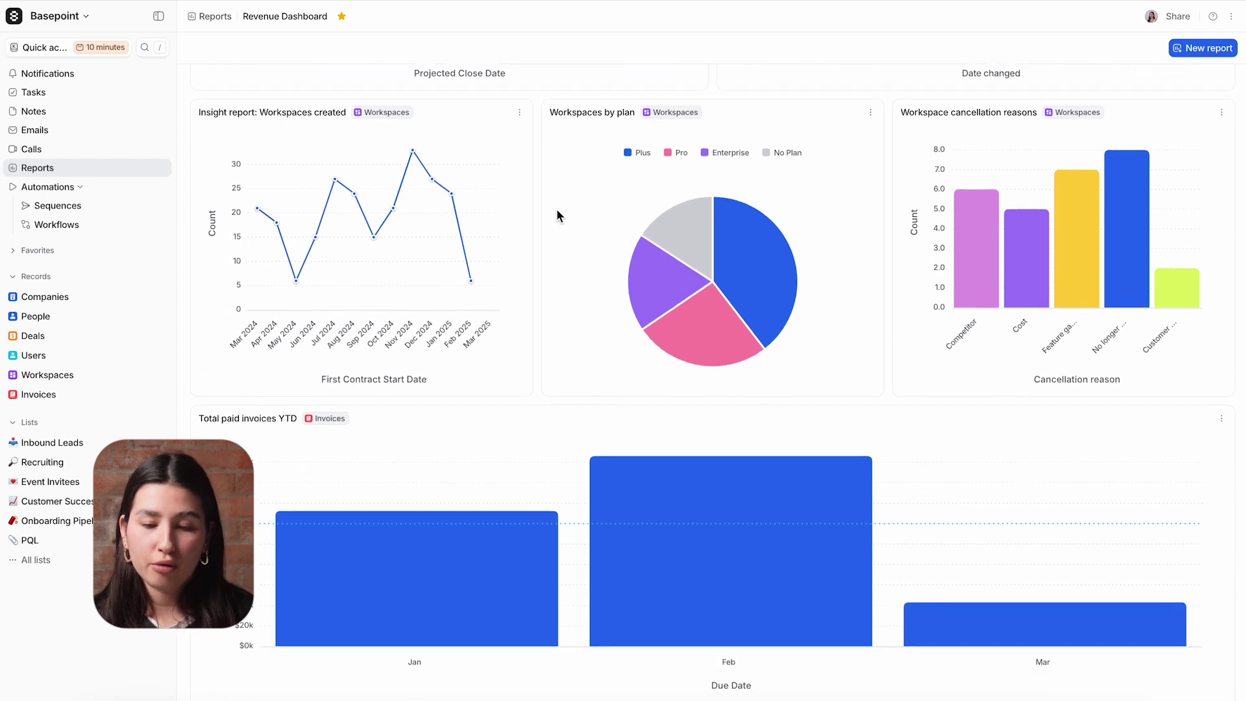
pyautogui.scroll(-1, 557, 215)
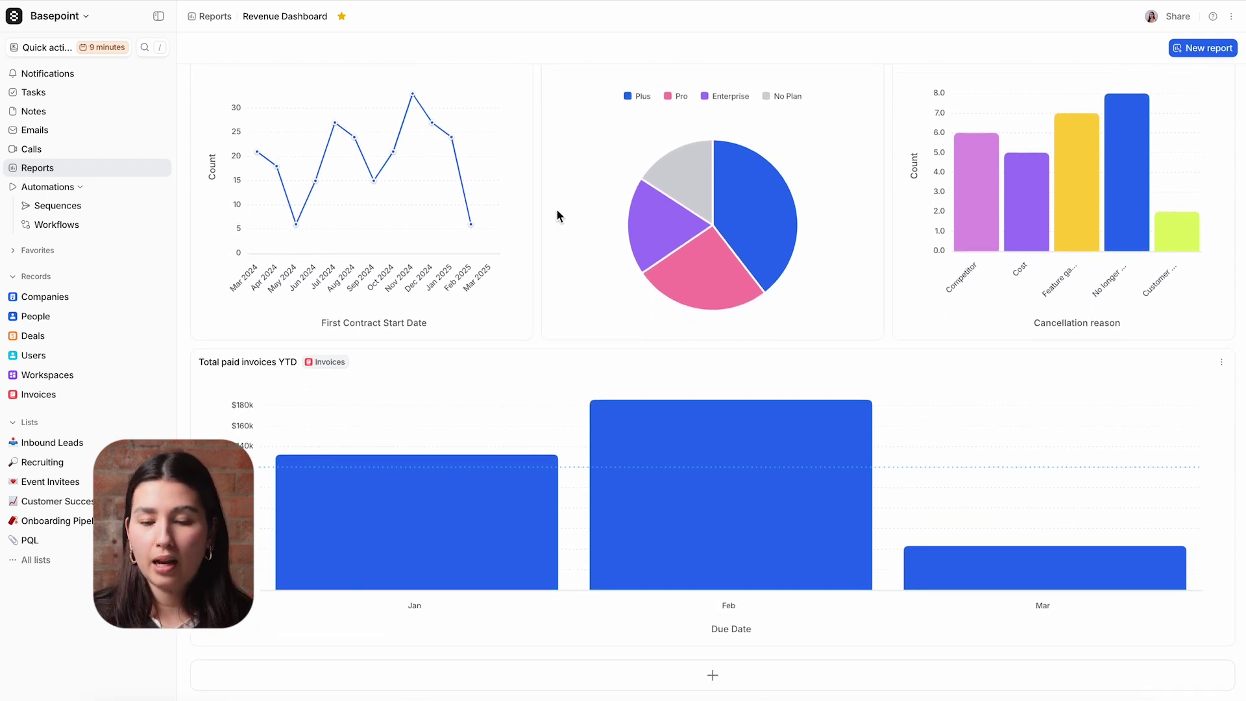